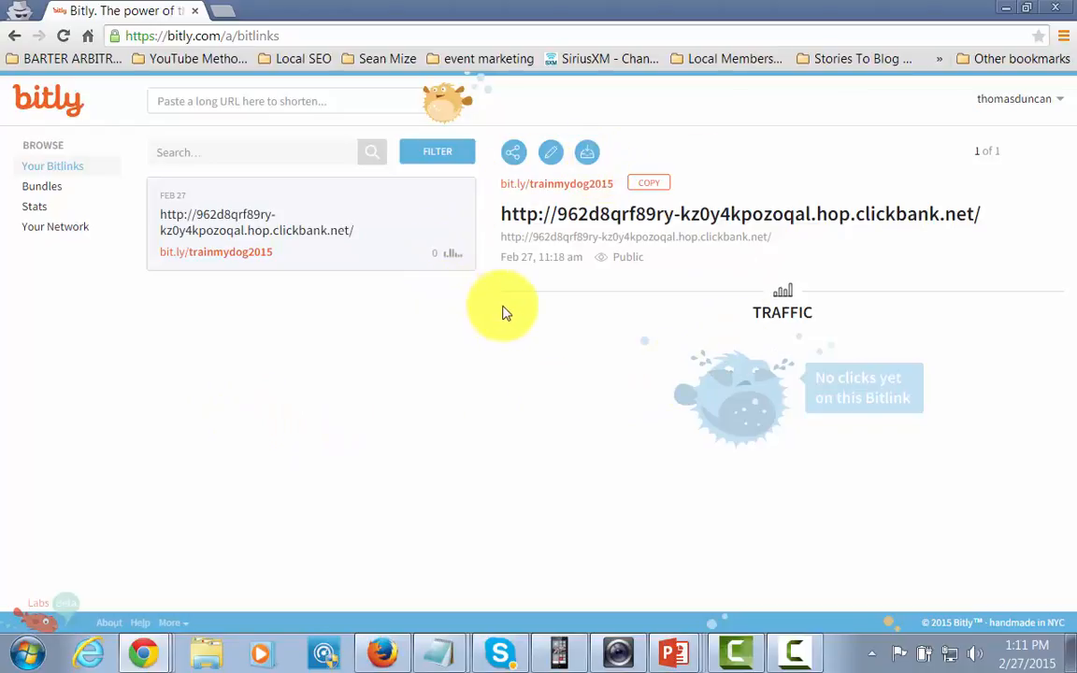
Copy the Bitly short link bit.ly/trainmydog2015 and switch to the Facebook window.
{"action": "left_click", "coordinate": [654, 183]}
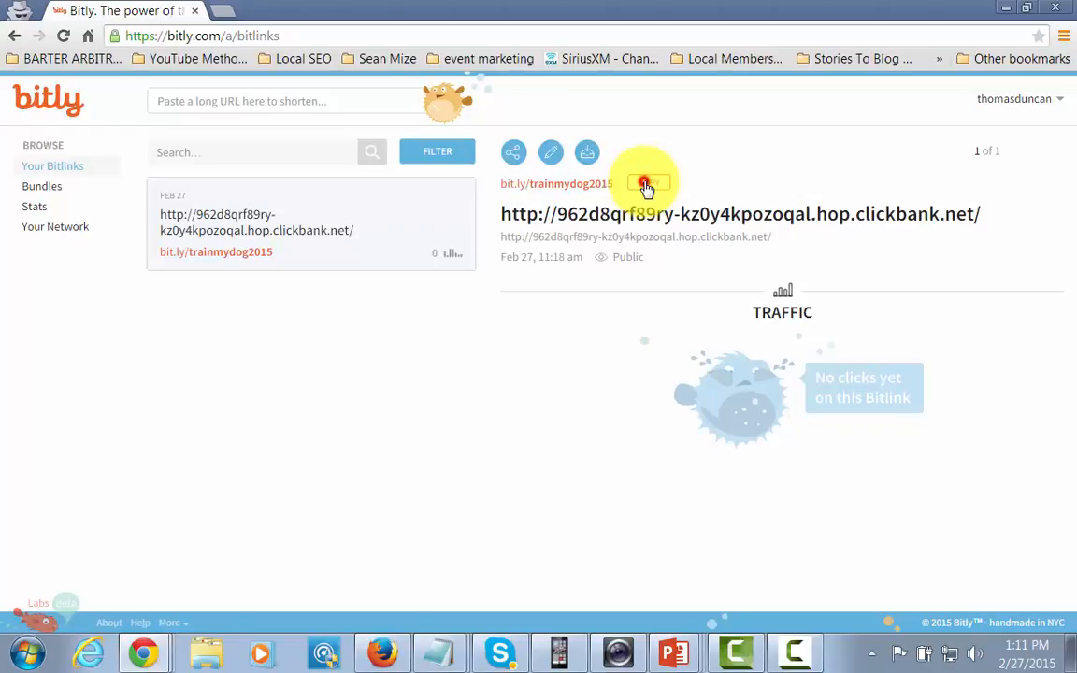
{"action": "left_click", "coordinate": [646, 184]}
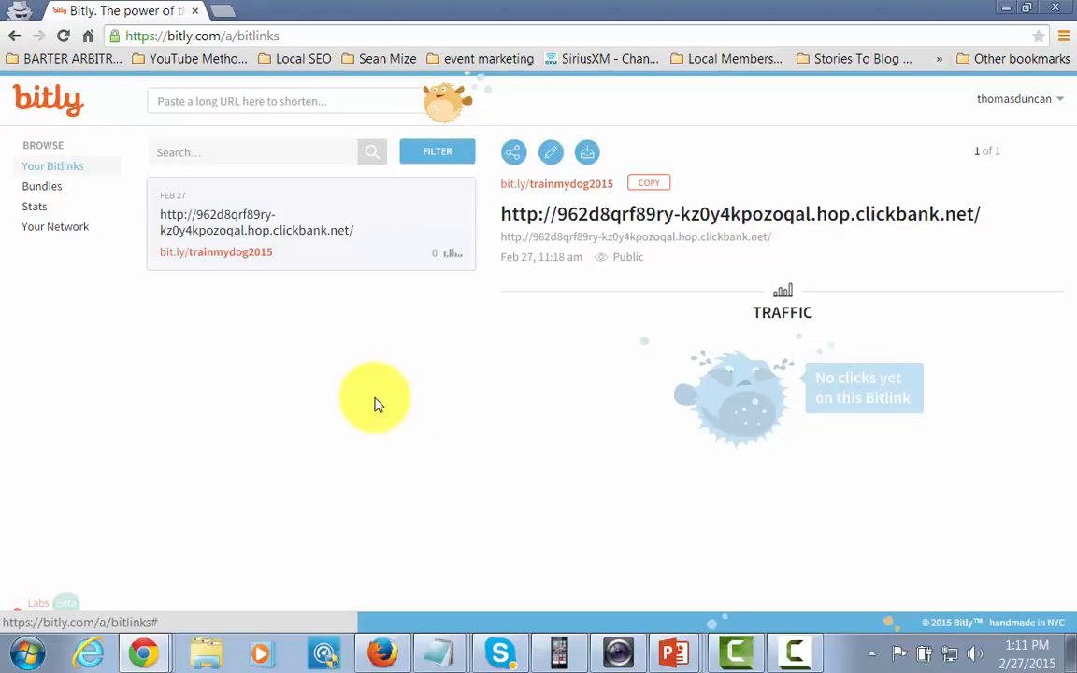
{"action": "left_click", "coordinate": [382, 653]}
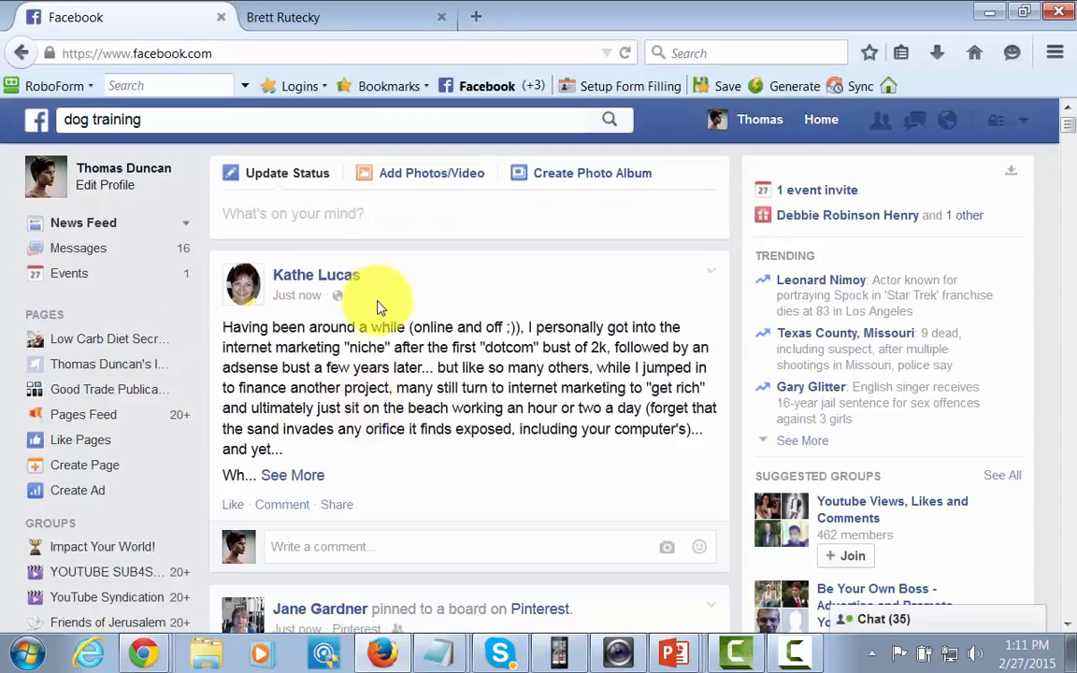
Show the Facebook search suggestions for 'dog training' again.
{"action": "left_click", "coordinate": [162, 119]}
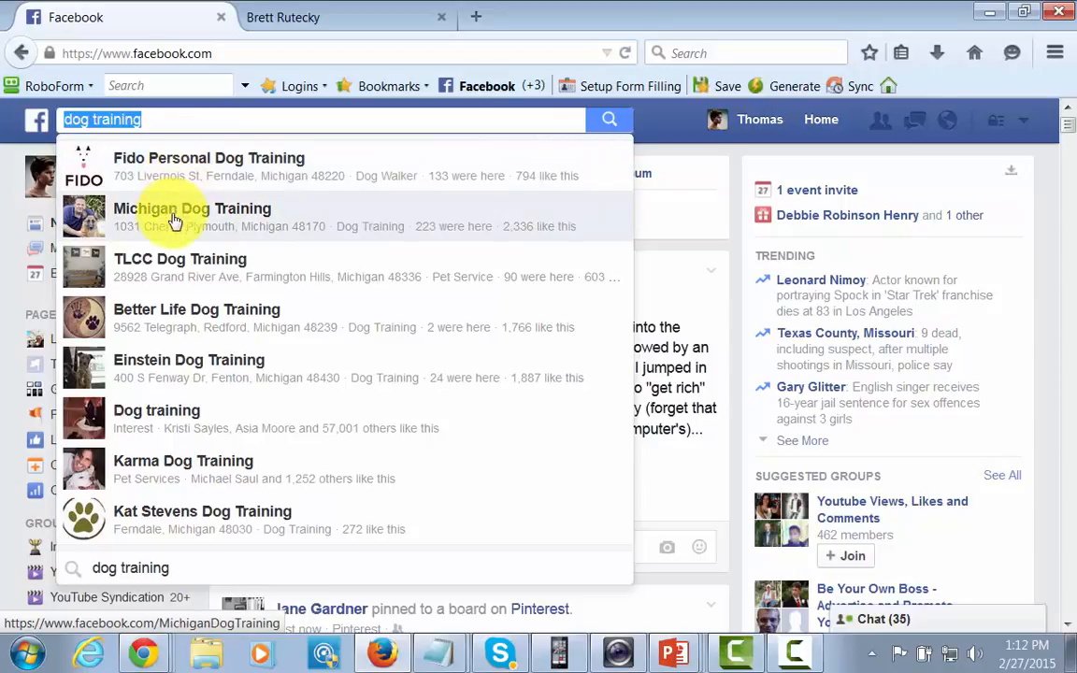
Browse the Einstein Dog Training page's timeline, then return to the News Feed.
{"action": "left_click", "coordinate": [184, 365]}
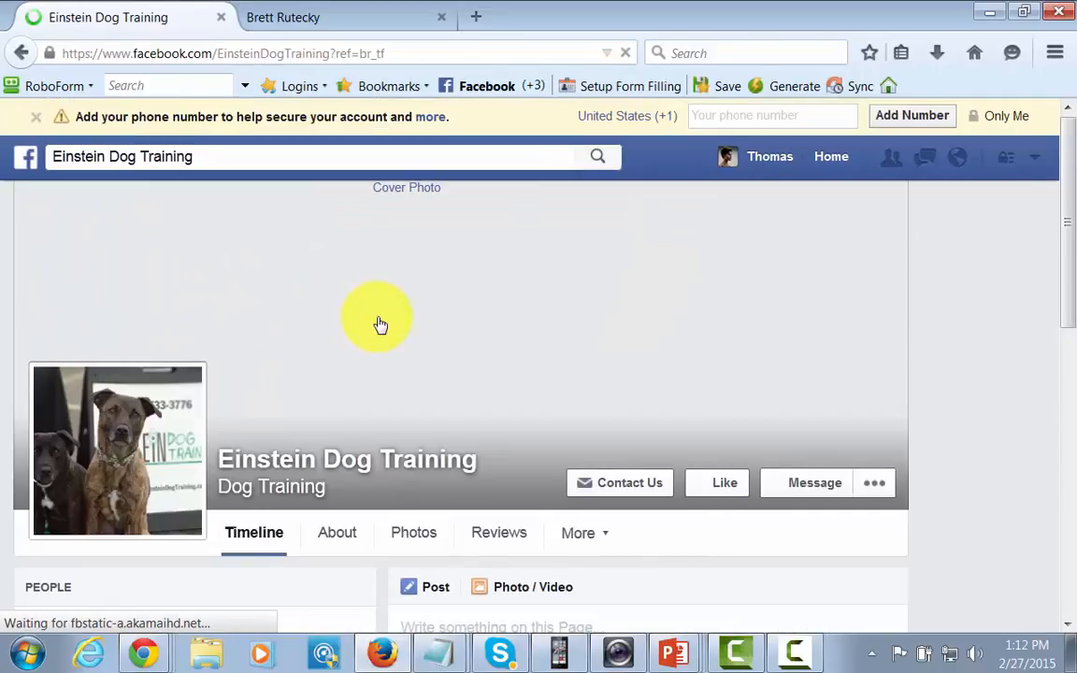
{"action": "scroll", "coordinate": [389, 332], "scroll_direction": "down", "scroll_amount": 10}
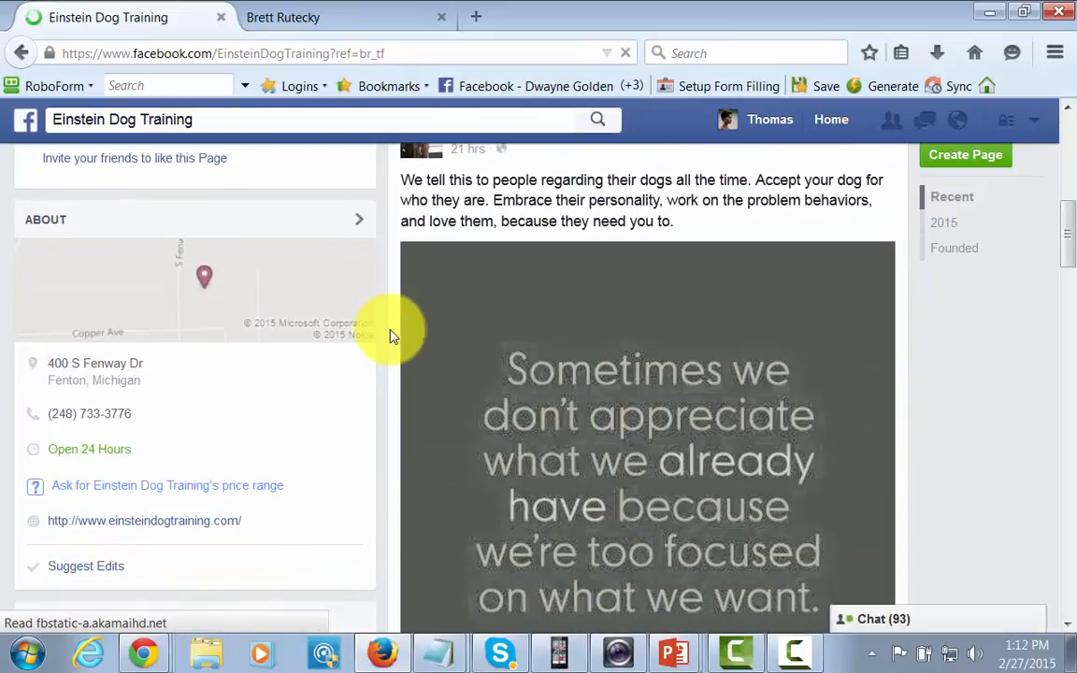
{"action": "scroll", "coordinate": [390, 336], "scroll_direction": "down", "scroll_amount": 6}
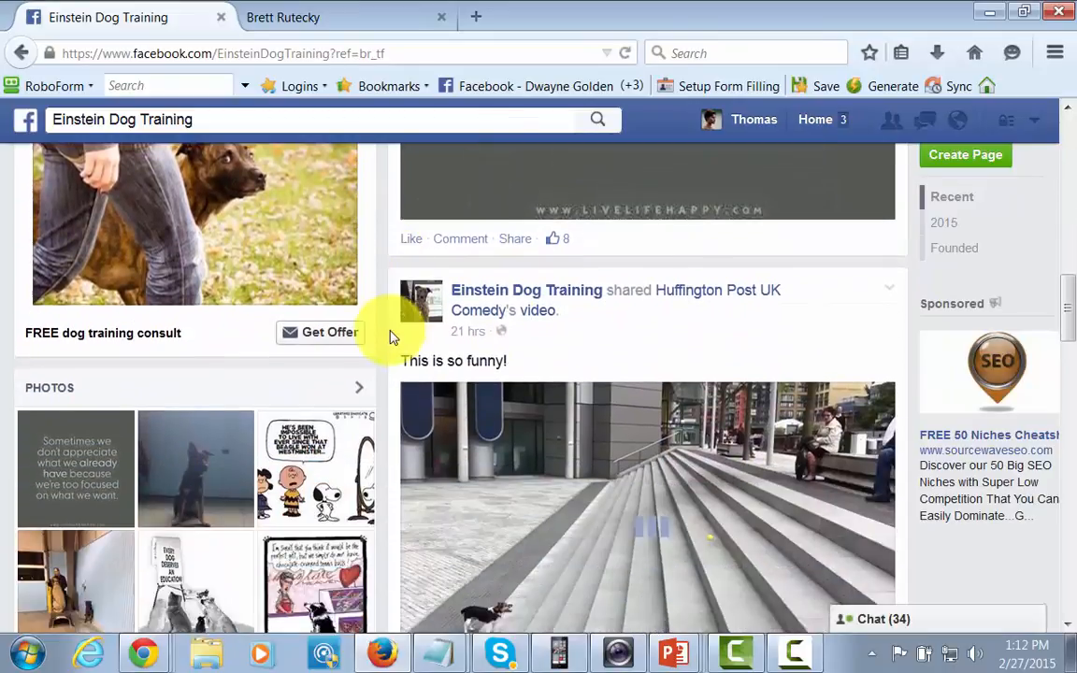
{"action": "scroll", "coordinate": [390, 337], "scroll_direction": "down", "scroll_amount": 8}
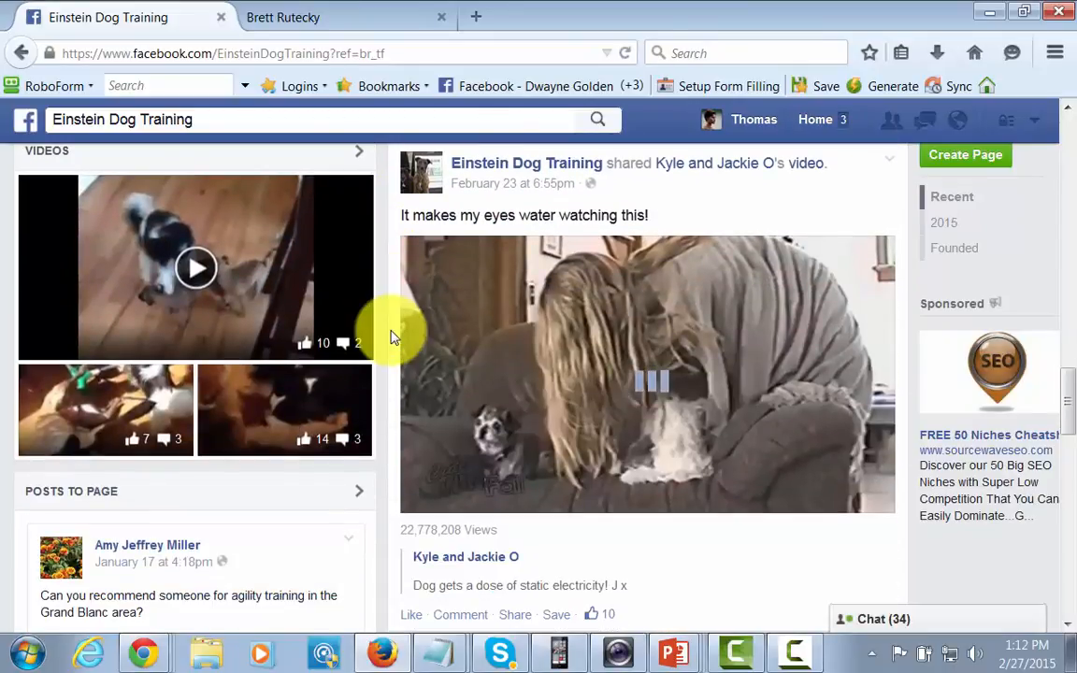
{"action": "scroll", "coordinate": [391, 338], "scroll_direction": "down", "scroll_amount": 6}
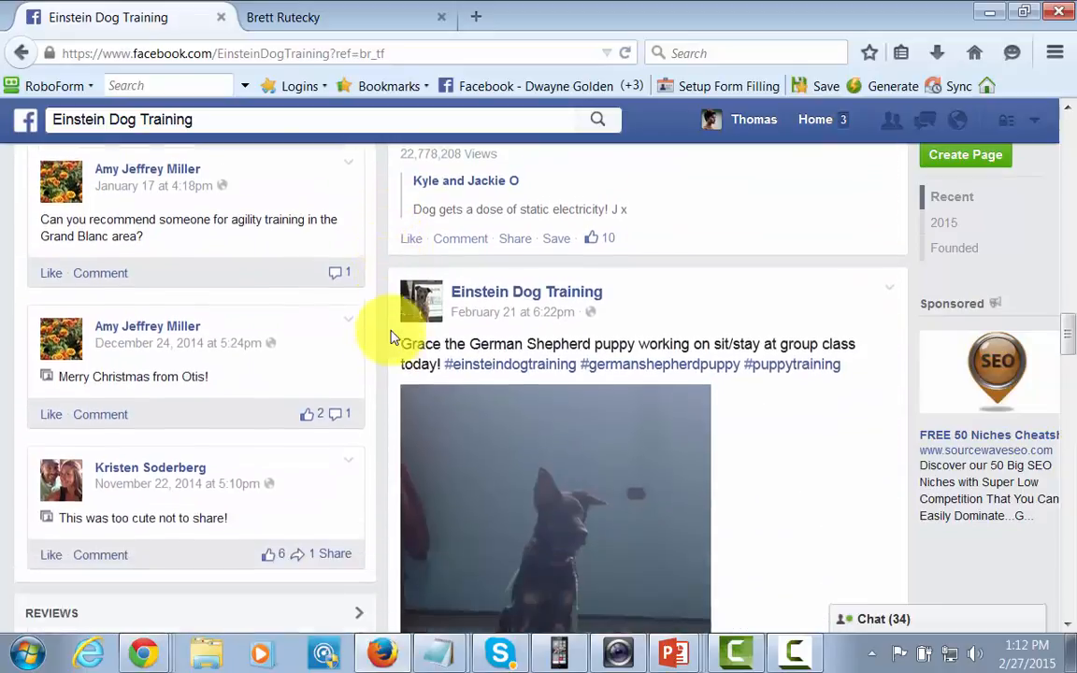
{"action": "scroll", "coordinate": [391, 338], "scroll_direction": "down", "scroll_amount": 3}
{"action": "scroll", "coordinate": [669, 383], "scroll_direction": "down", "scroll_amount": 5}
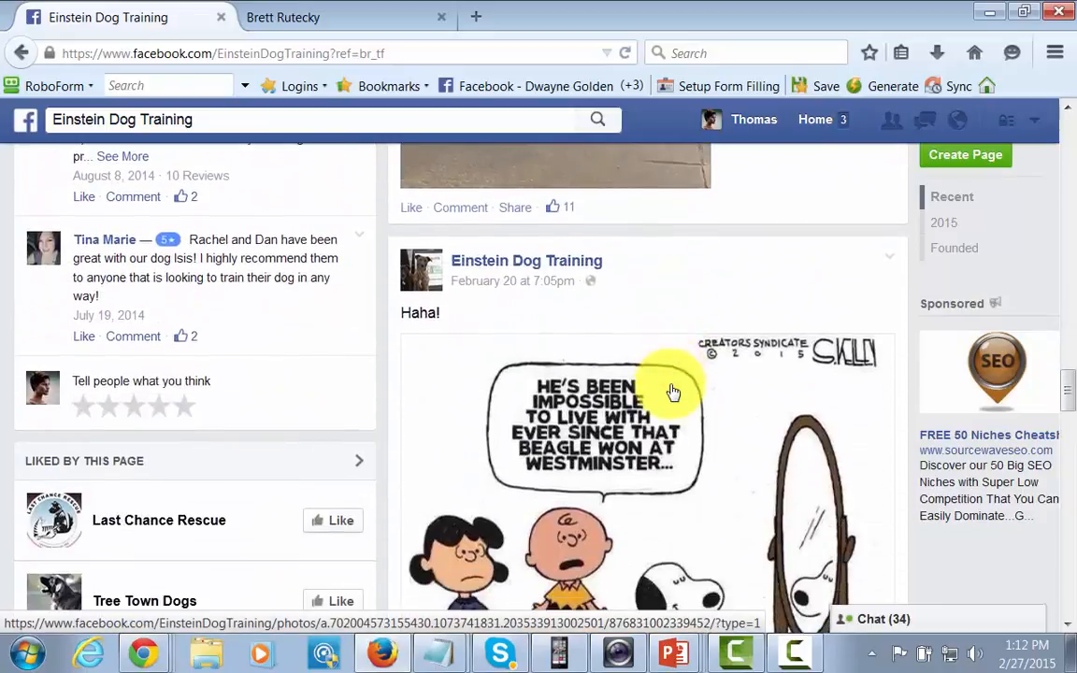
{"action": "scroll", "coordinate": [673, 393], "scroll_direction": "down", "scroll_amount": 8}
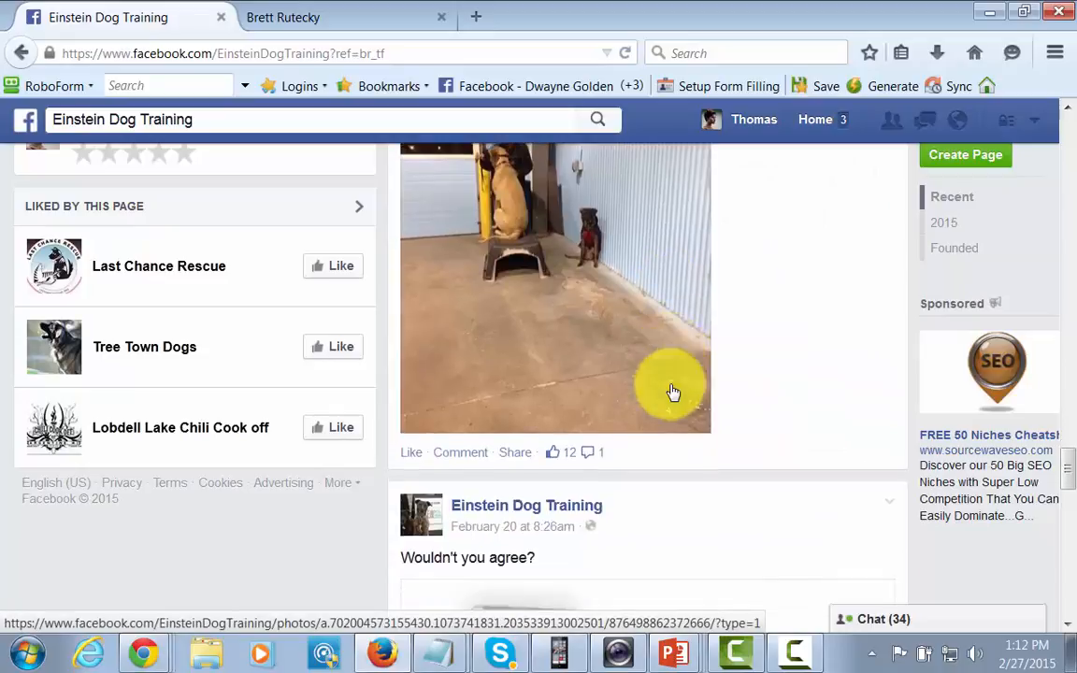
{"action": "scroll", "coordinate": [673, 393], "scroll_direction": "down", "scroll_amount": 6}
{"action": "scroll", "coordinate": [396, 473], "scroll_direction": "up", "scroll_amount": 2}
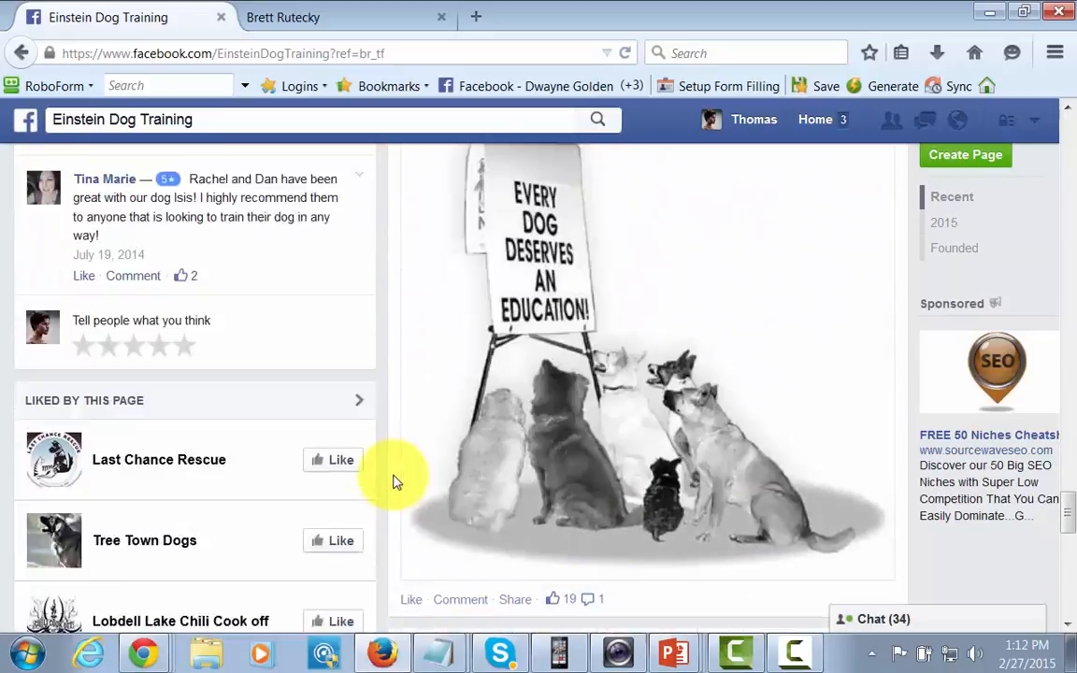
{"action": "scroll", "coordinate": [392, 482], "scroll_direction": "up", "scroll_amount": 8}
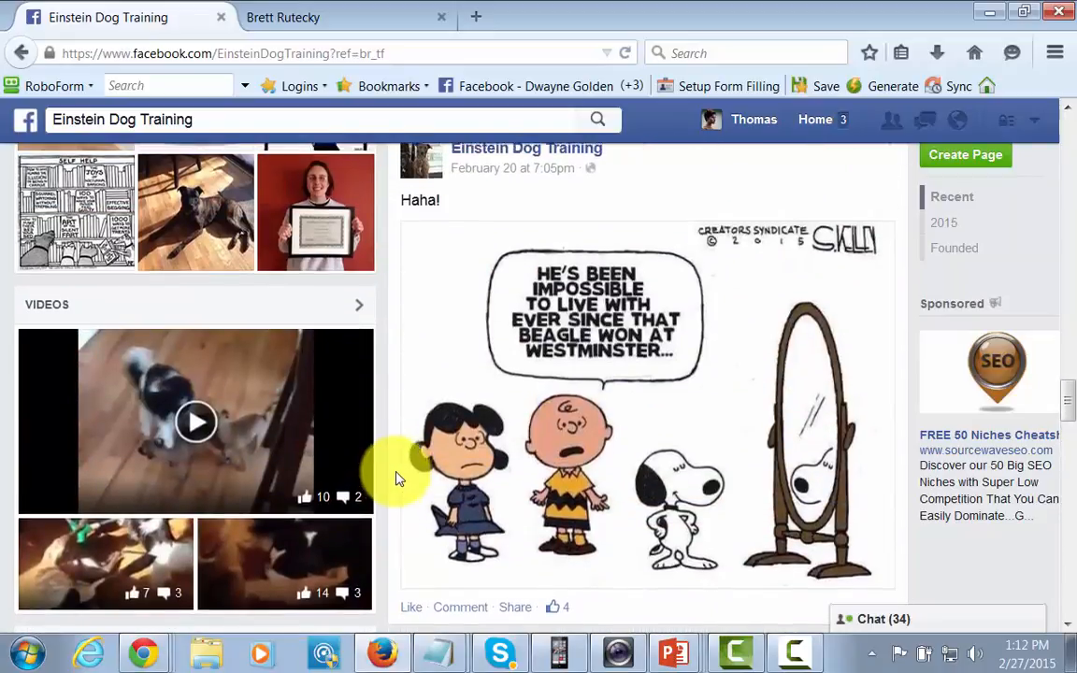
{"action": "scroll", "coordinate": [397, 476], "scroll_direction": "up", "scroll_amount": 10}
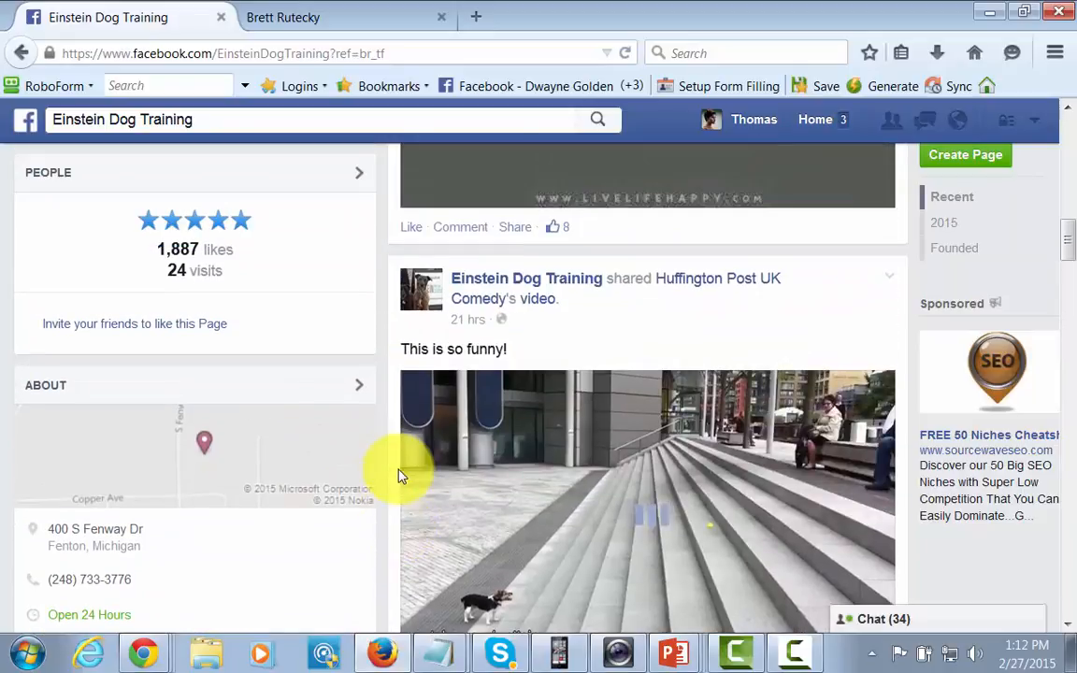
{"action": "scroll", "coordinate": [397, 475], "scroll_direction": "up", "scroll_amount": 5}
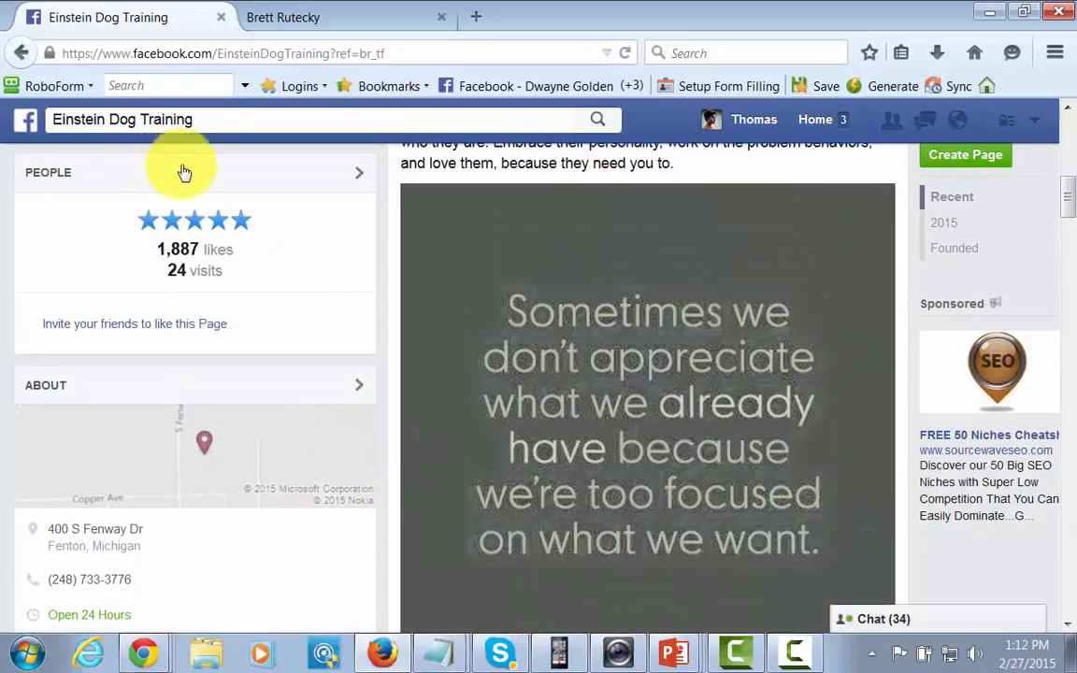
{"action": "left_click", "coordinate": [26, 120]}
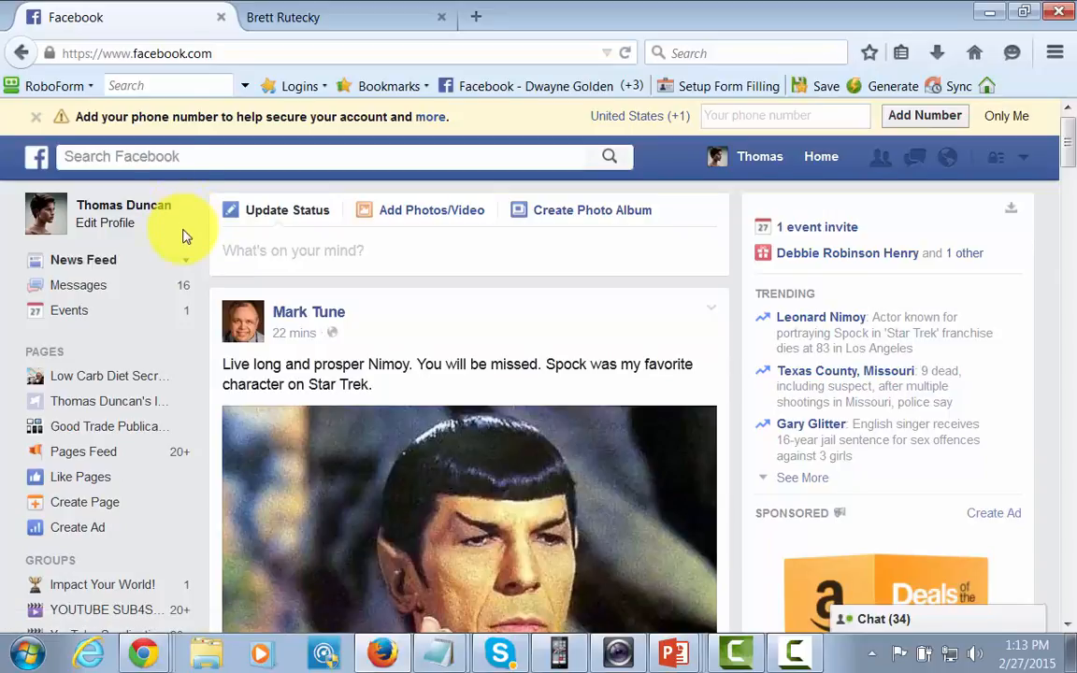
Search 'dog trai', open the Dog training interest page and like it.
{"action": "left_click", "coordinate": [131, 159]}
{"action": "type", "text": "dog"}
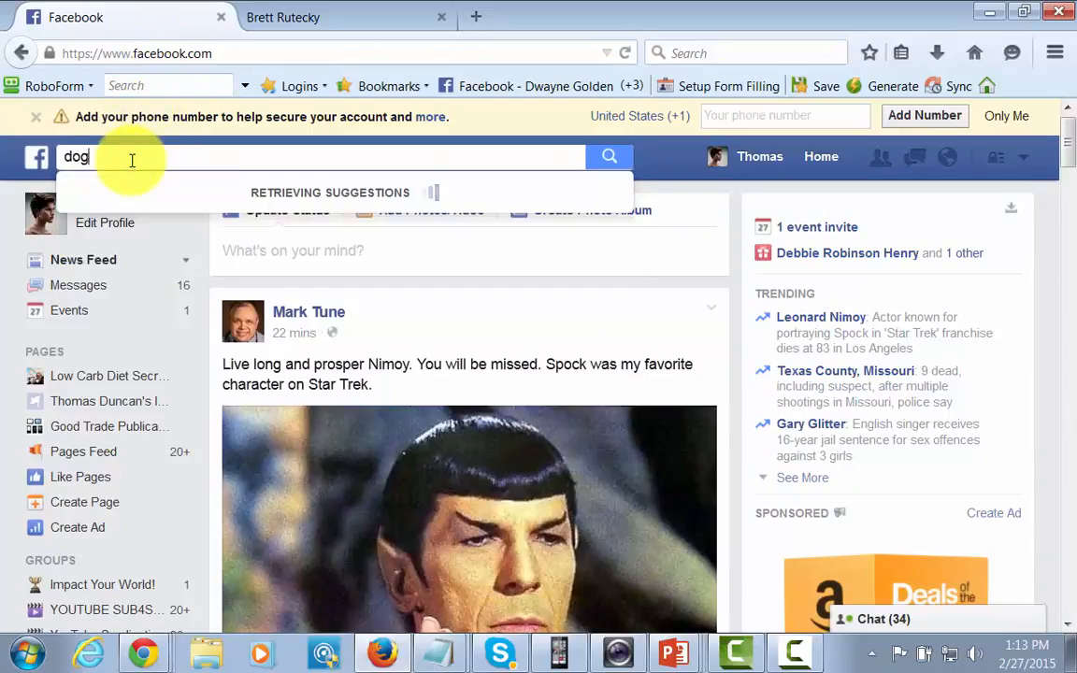
{"action": "type", "text": " training"}
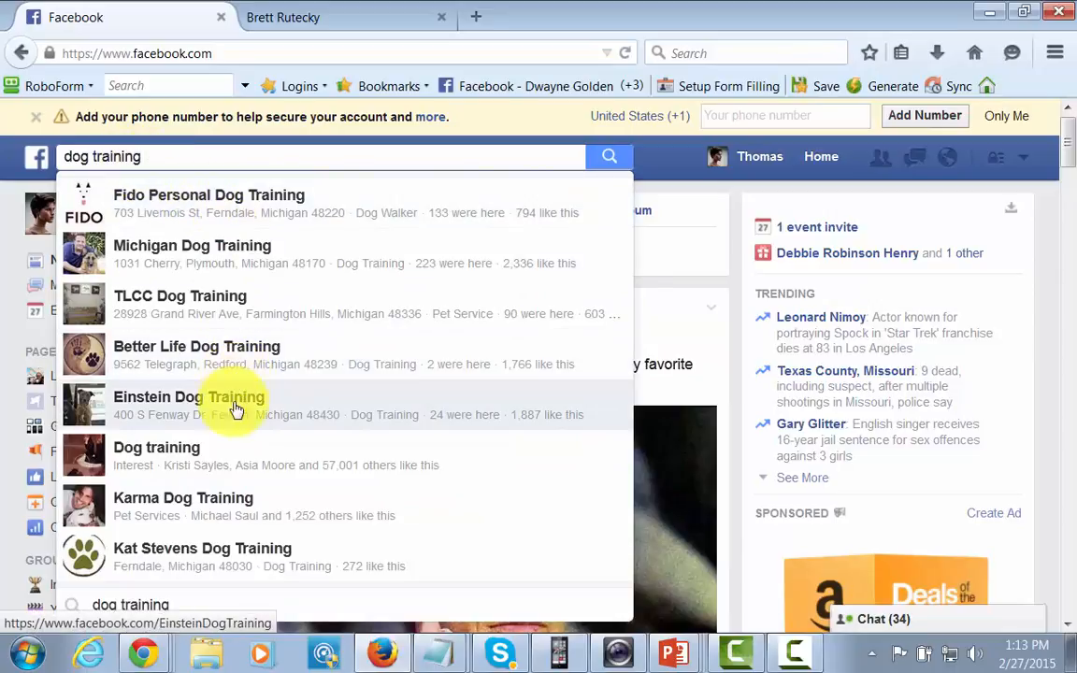
{"action": "left_click", "coordinate": [178, 455]}
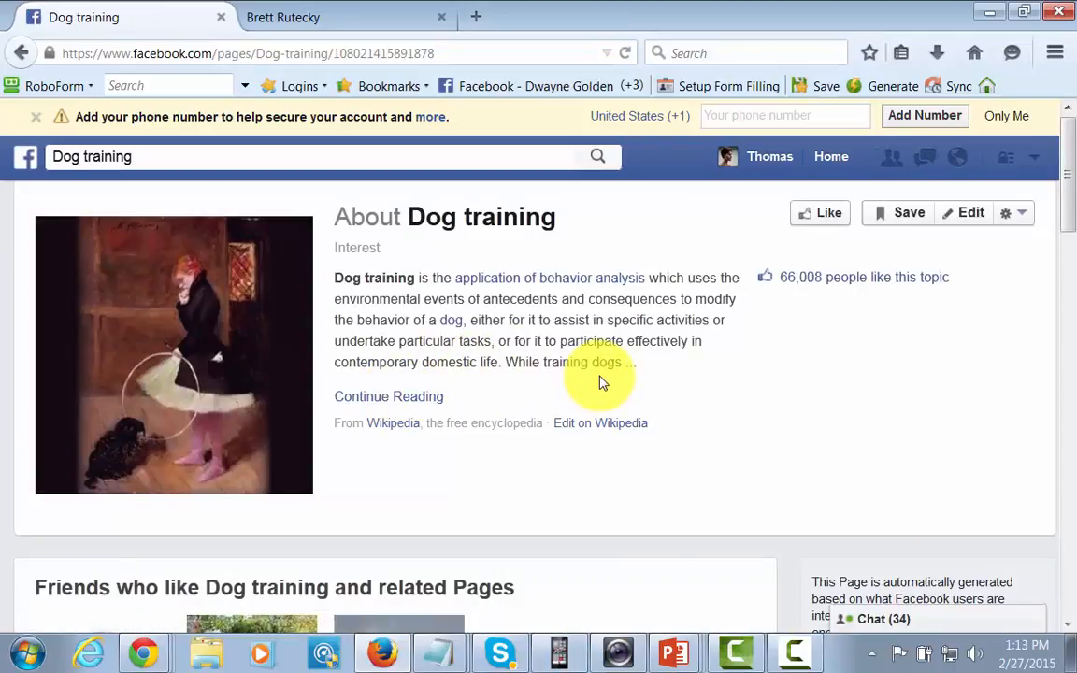
{"action": "scroll", "coordinate": [602, 383], "scroll_direction": "down", "scroll_amount": 10}
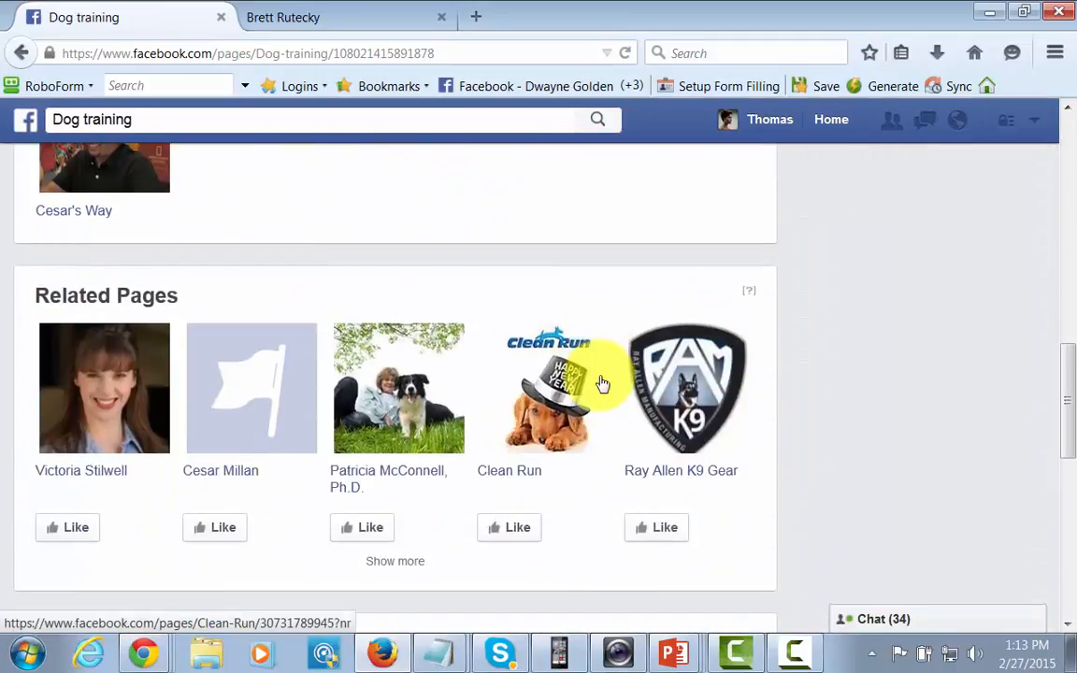
{"action": "scroll", "coordinate": [603, 383], "scroll_direction": "up", "scroll_amount": 10}
{"action": "scroll", "coordinate": [603, 383], "scroll_direction": "down", "scroll_amount": 12}
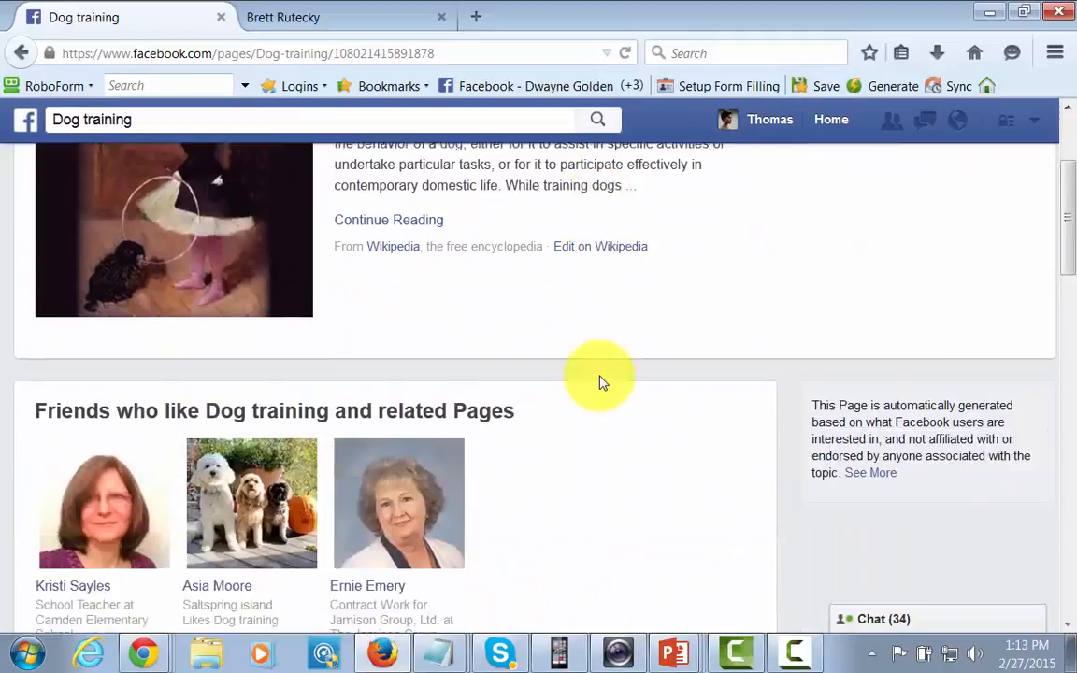
{"action": "scroll", "coordinate": [603, 384], "scroll_direction": "up", "scroll_amount": 12}
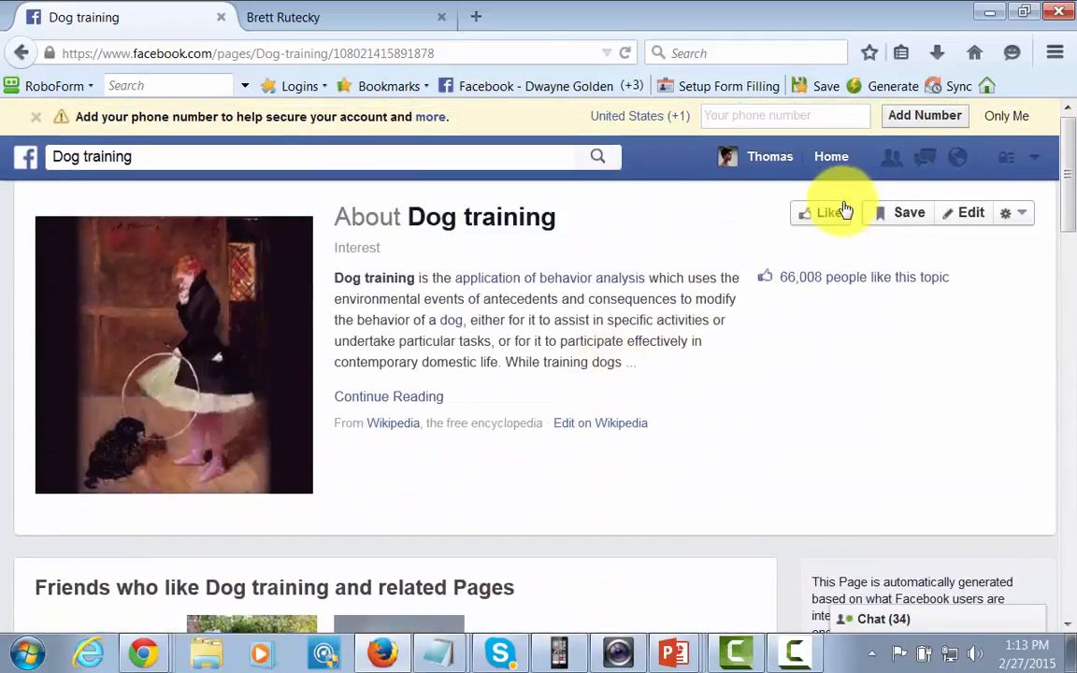
{"action": "left_click", "coordinate": [841, 212]}
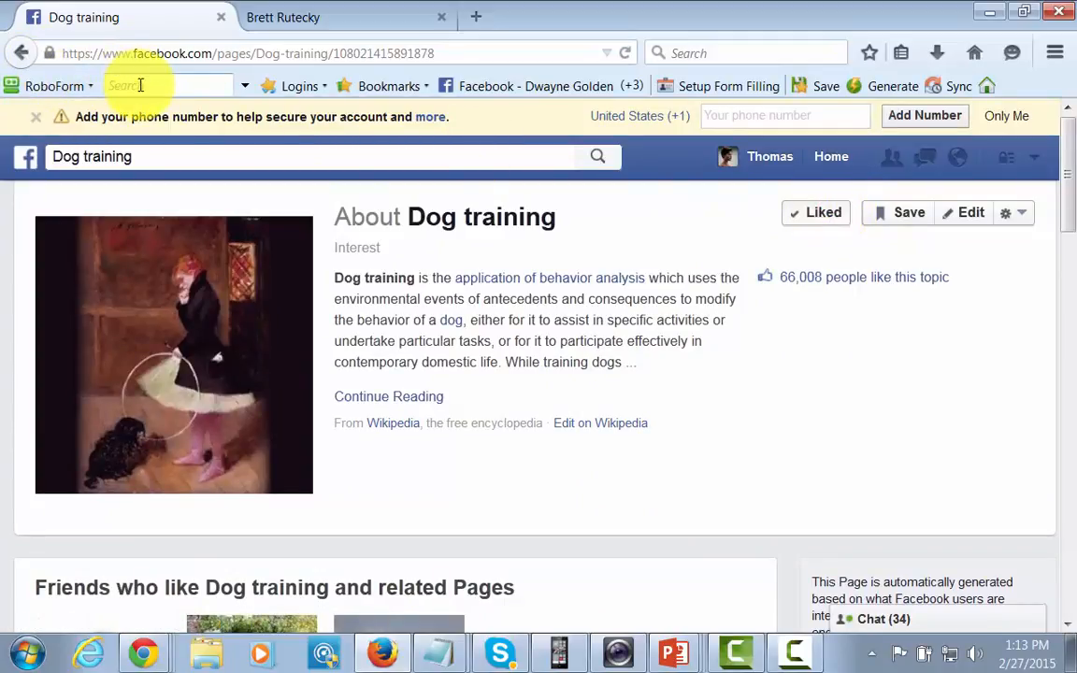
{"action": "left_click", "coordinate": [23, 54]}
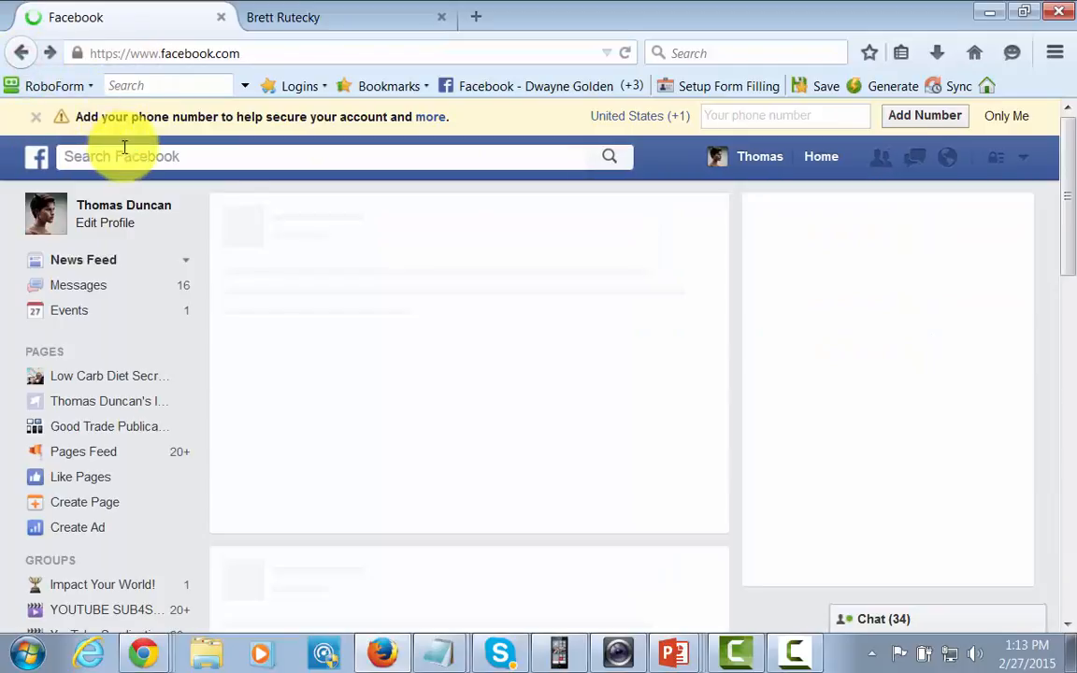
{"action": "left_click", "coordinate": [127, 155]}
{"action": "type", "text": "dog tra"}
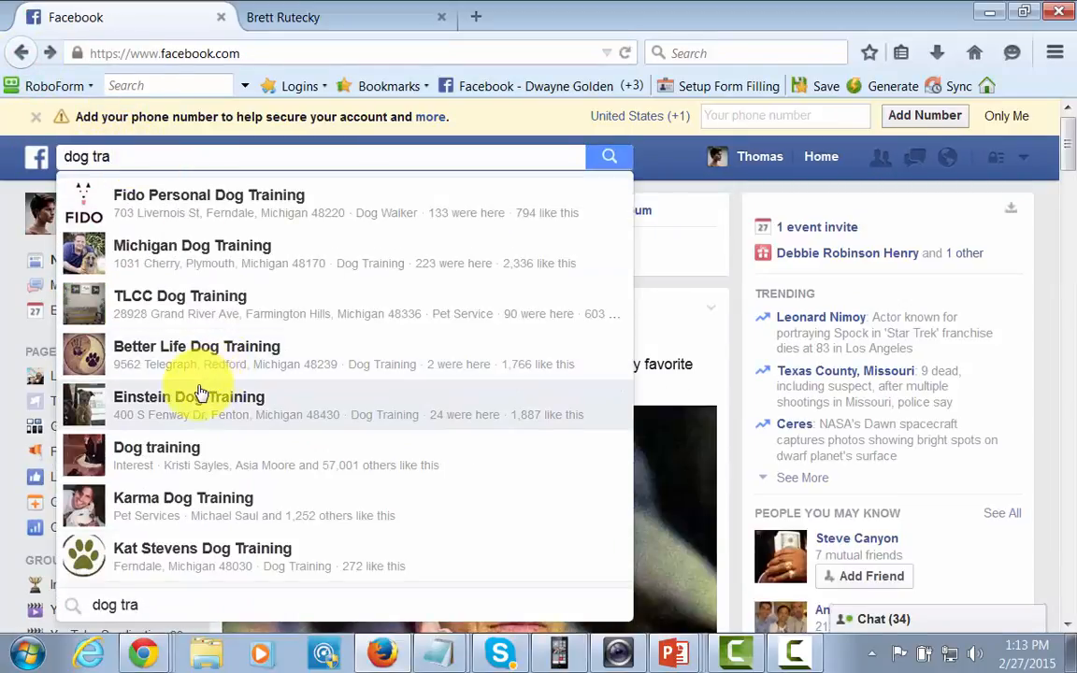
{"action": "left_click", "coordinate": [207, 364]}
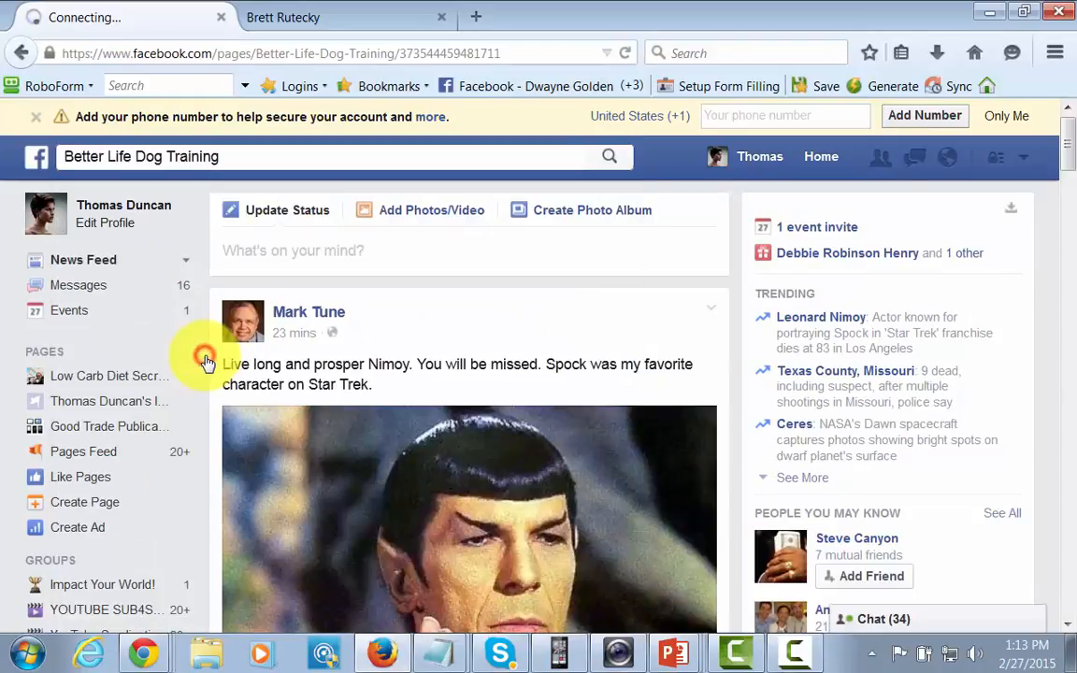
{"action": "scroll", "coordinate": [382, 406], "scroll_direction": "down", "scroll_amount": 10}
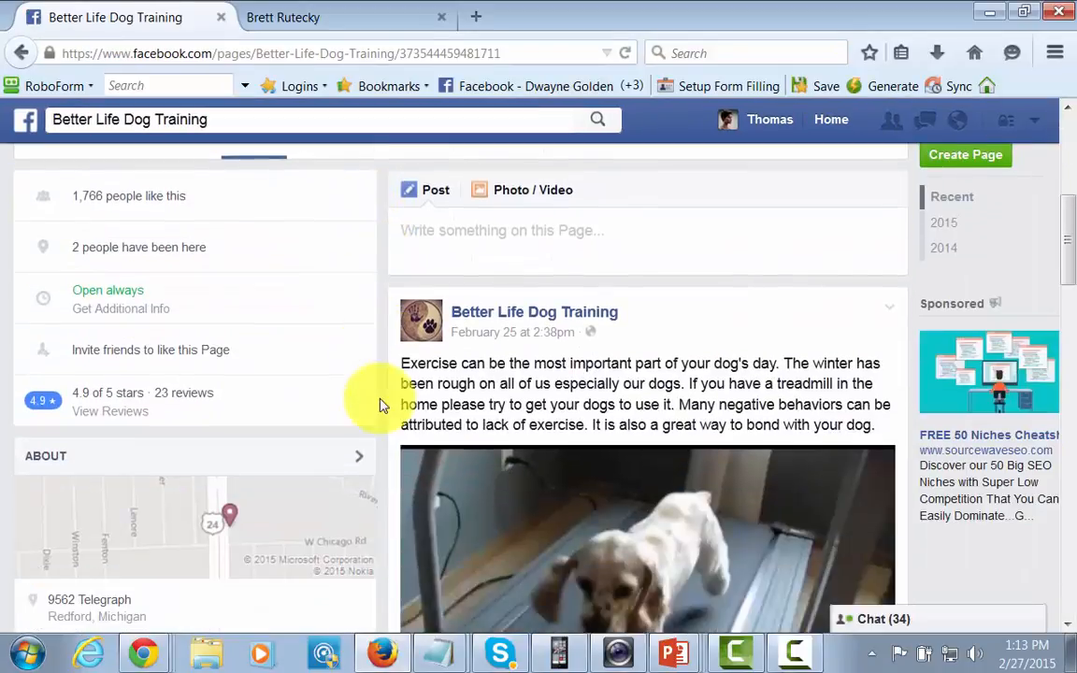
{"action": "scroll", "coordinate": [484, 451], "scroll_direction": "down", "scroll_amount": 10}
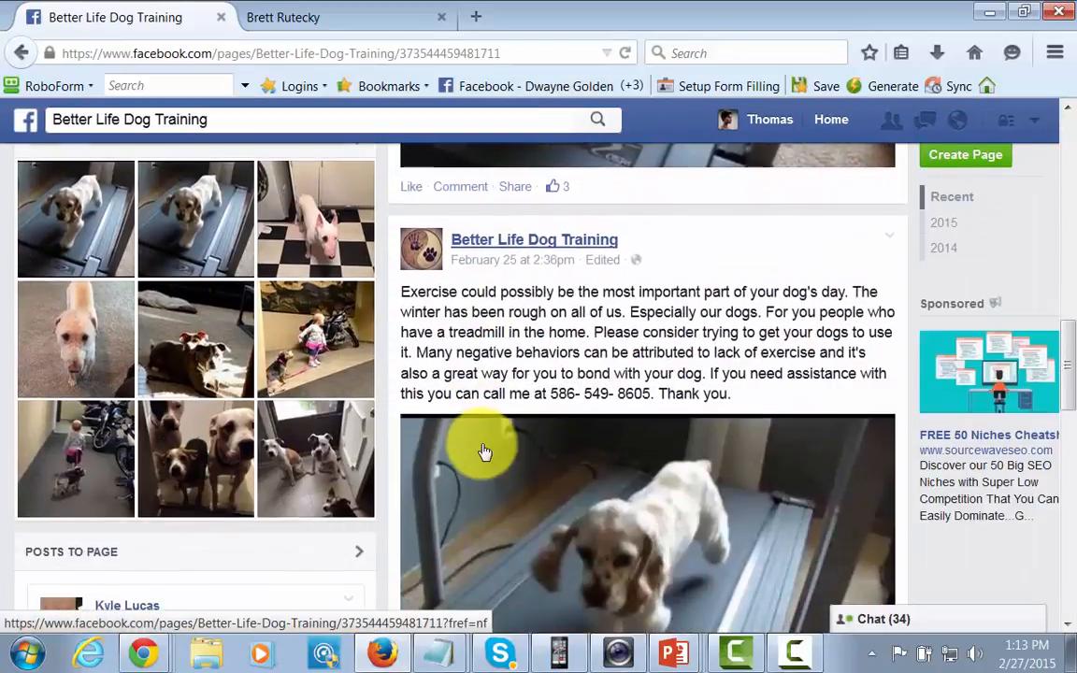
{"action": "scroll", "coordinate": [483, 445], "scroll_direction": "down", "scroll_amount": 10}
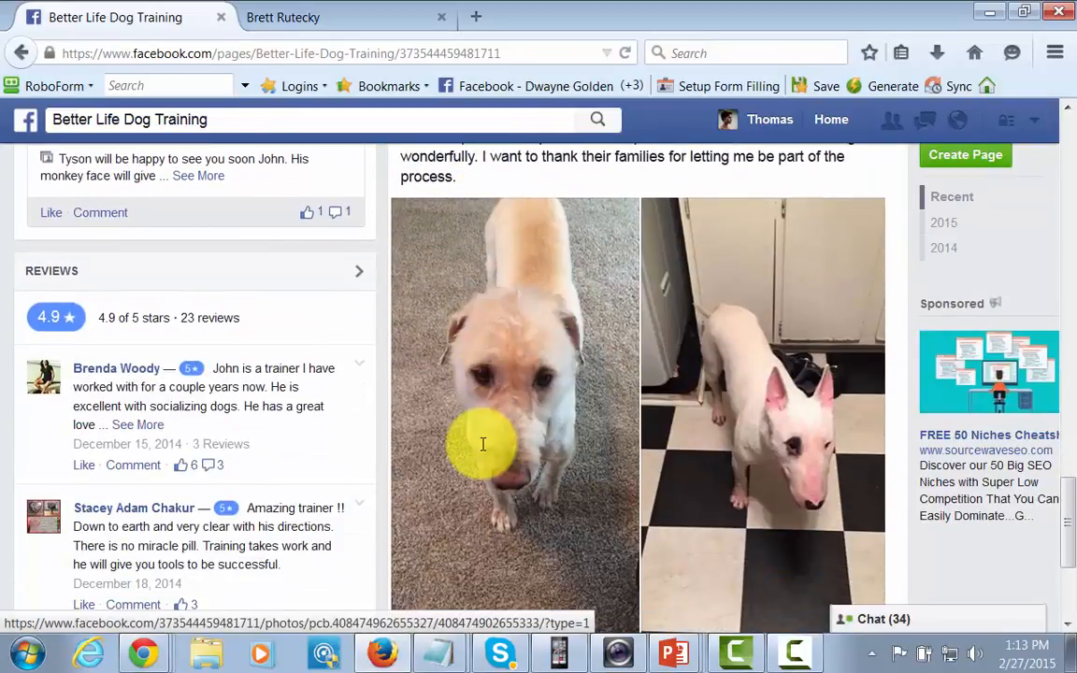
{"action": "scroll", "coordinate": [476, 458], "scroll_direction": "down", "scroll_amount": 10}
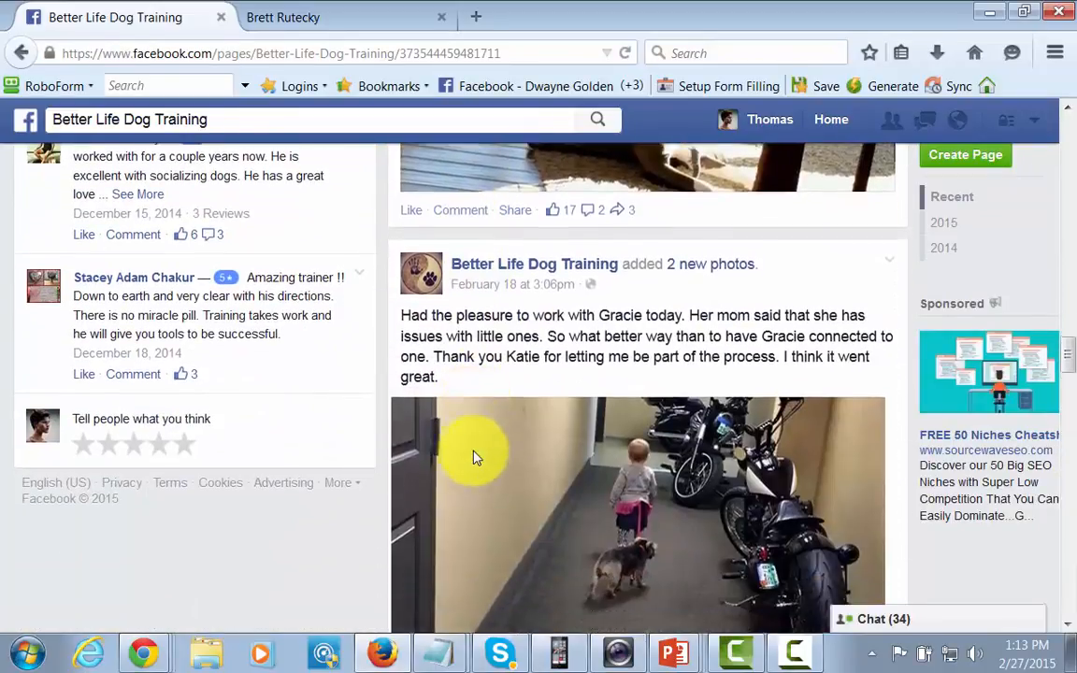
{"action": "scroll", "coordinate": [476, 458], "scroll_direction": "down", "scroll_amount": 10}
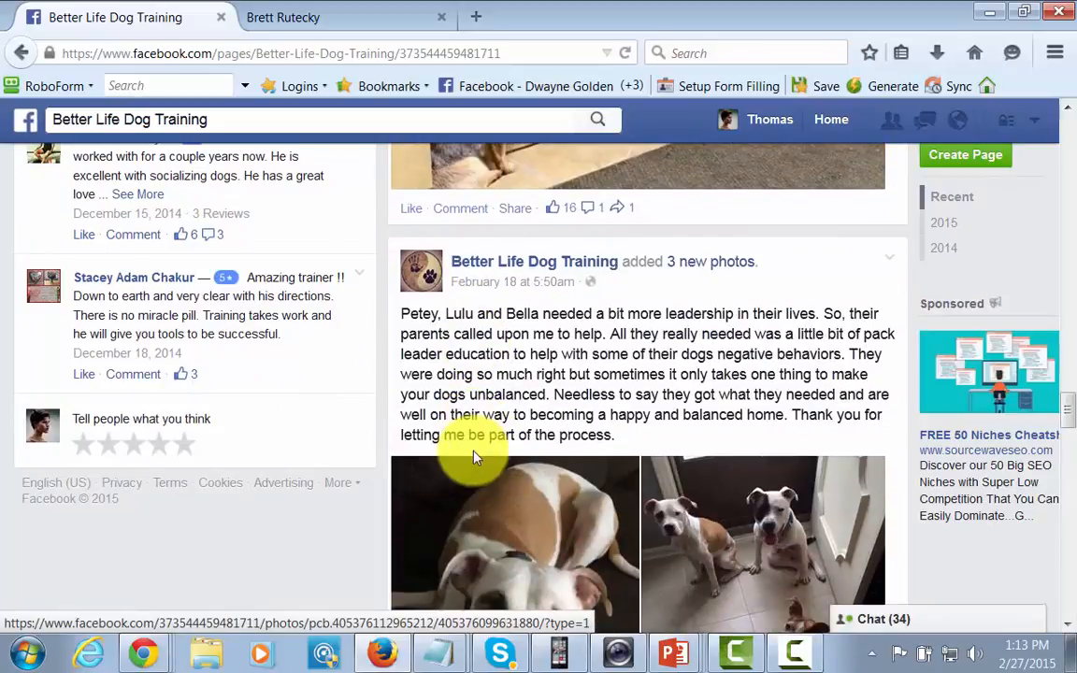
{"action": "scroll", "coordinate": [475, 458], "scroll_direction": "down", "scroll_amount": 10}
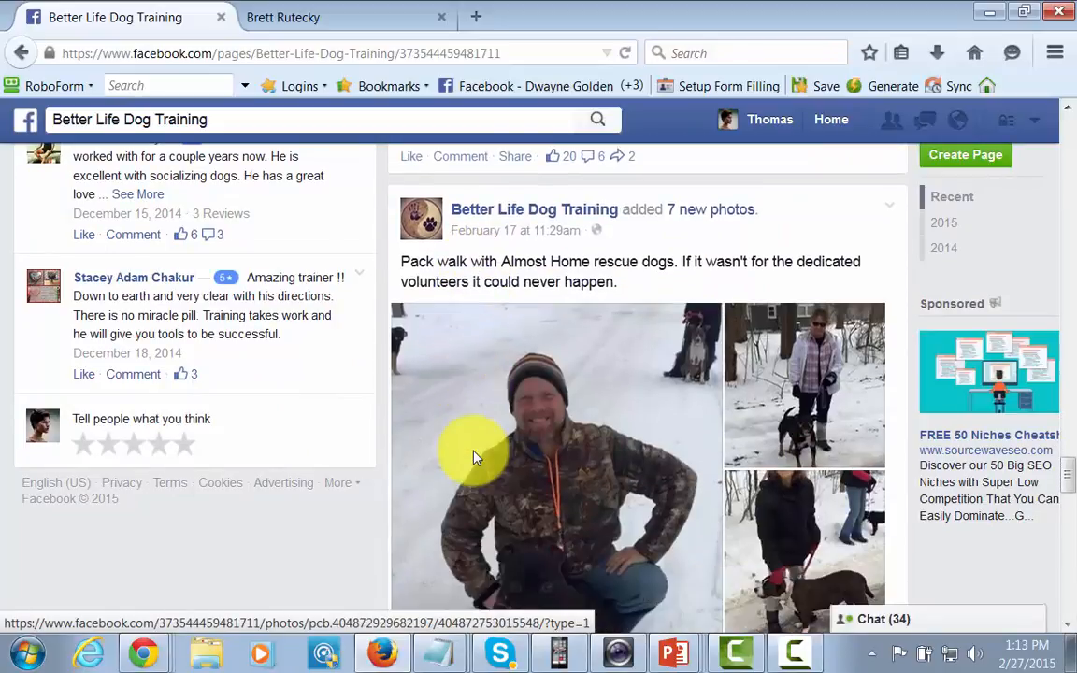
{"action": "scroll", "coordinate": [475, 458], "scroll_direction": "down", "scroll_amount": 8}
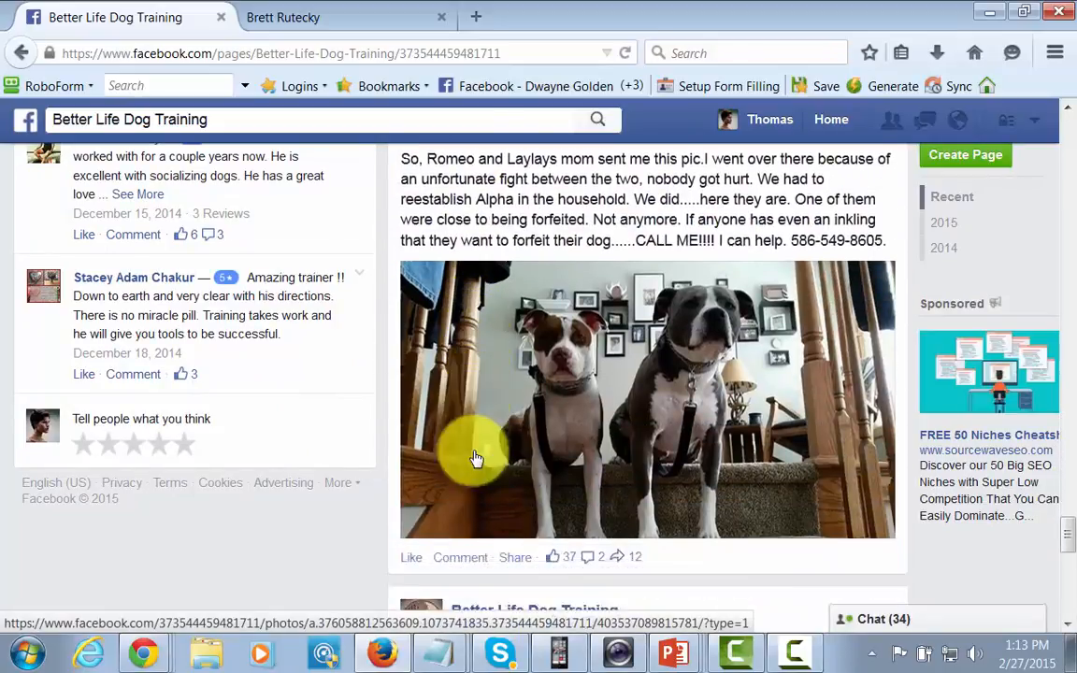
{"action": "scroll", "coordinate": [476, 458], "scroll_direction": "down", "scroll_amount": 5}
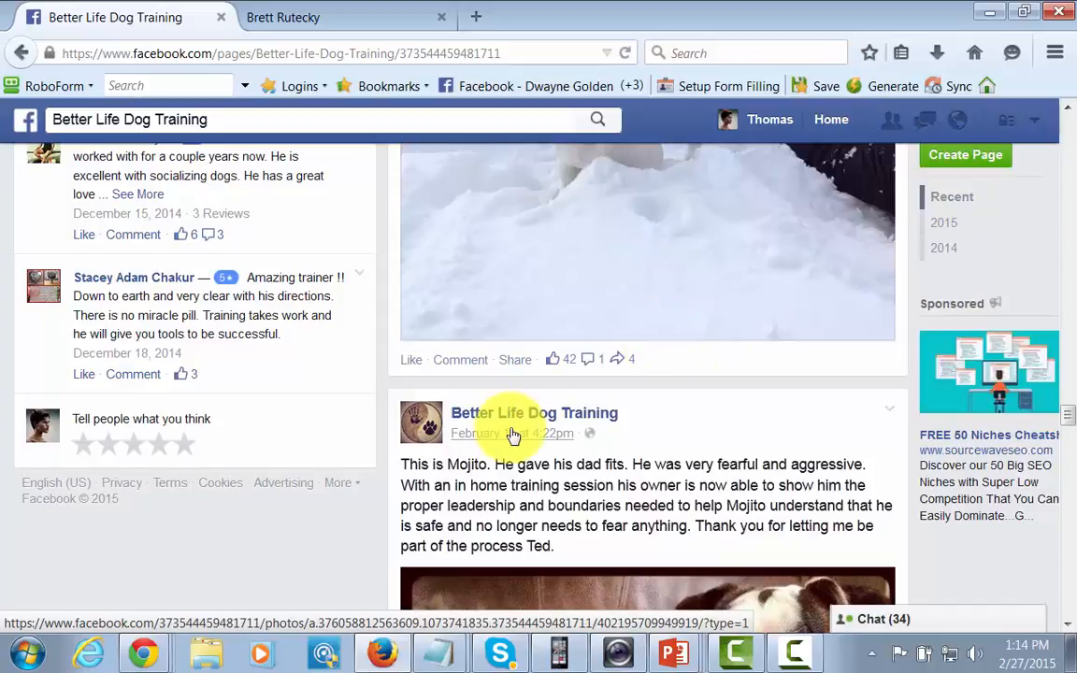
{"action": "scroll", "coordinate": [512, 433], "scroll_direction": "up", "scroll_amount": 10}
{"action": "scroll", "coordinate": [430, 409], "scroll_direction": "up", "scroll_amount": 10}
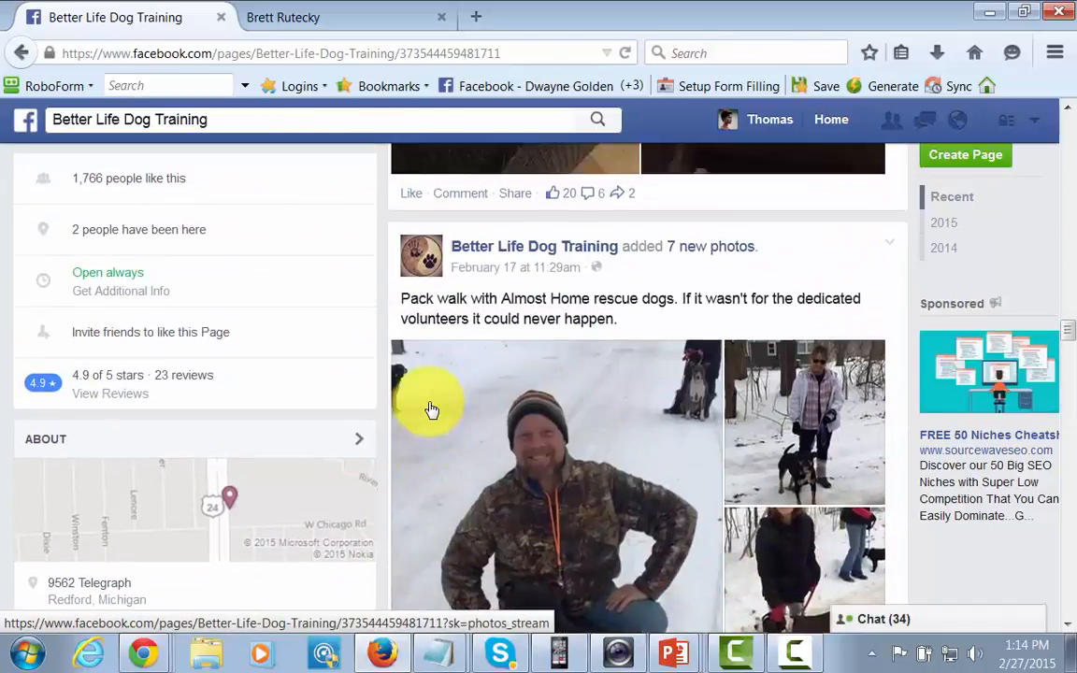
{"action": "scroll", "coordinate": [429, 409], "scroll_direction": "up", "scroll_amount": 10}
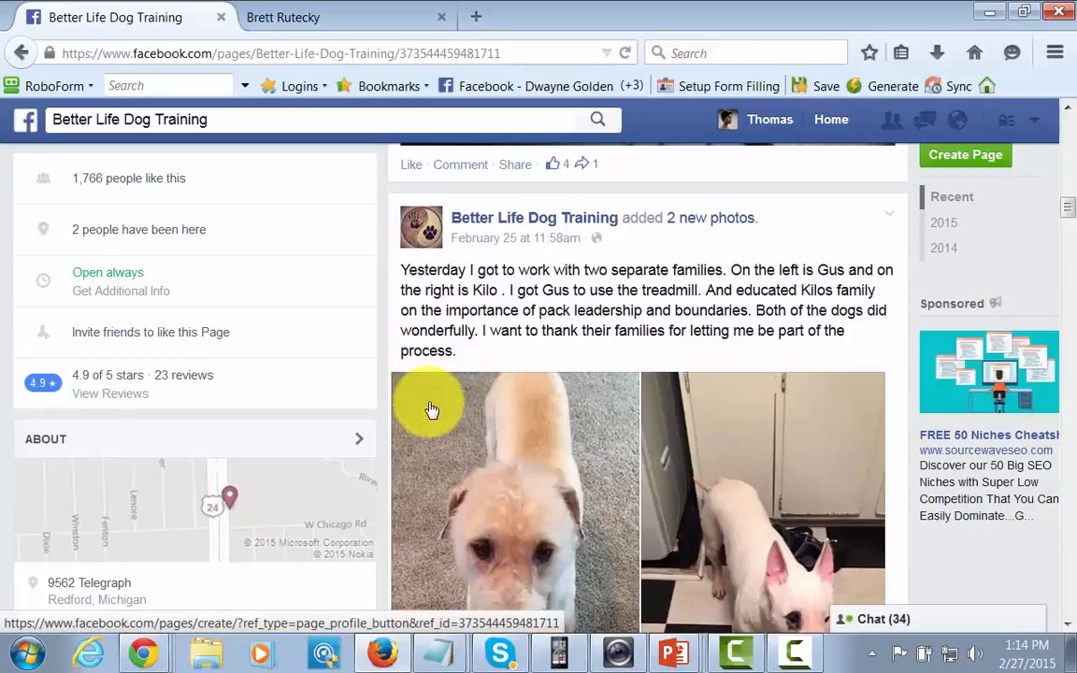
Go to the Create a Page screen.
{"action": "key", "text": "Return"}
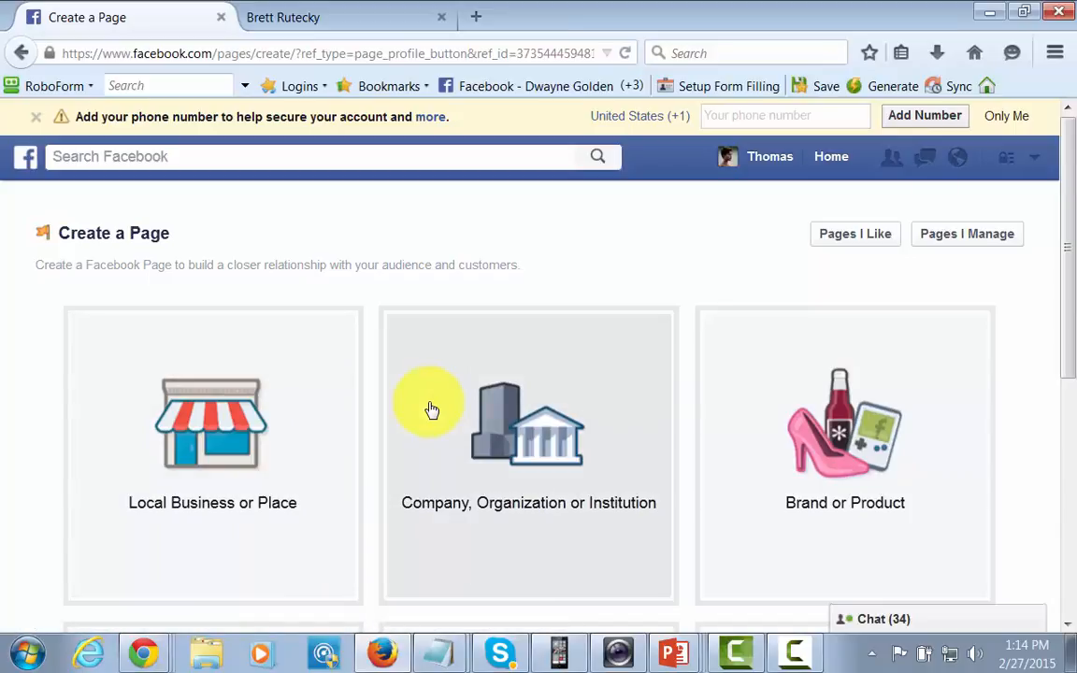
{"action": "scroll", "coordinate": [432, 409], "scroll_direction": "down", "scroll_amount": 3}
{"action": "scroll", "coordinate": [432, 410], "scroll_direction": "up", "scroll_amount": 1}
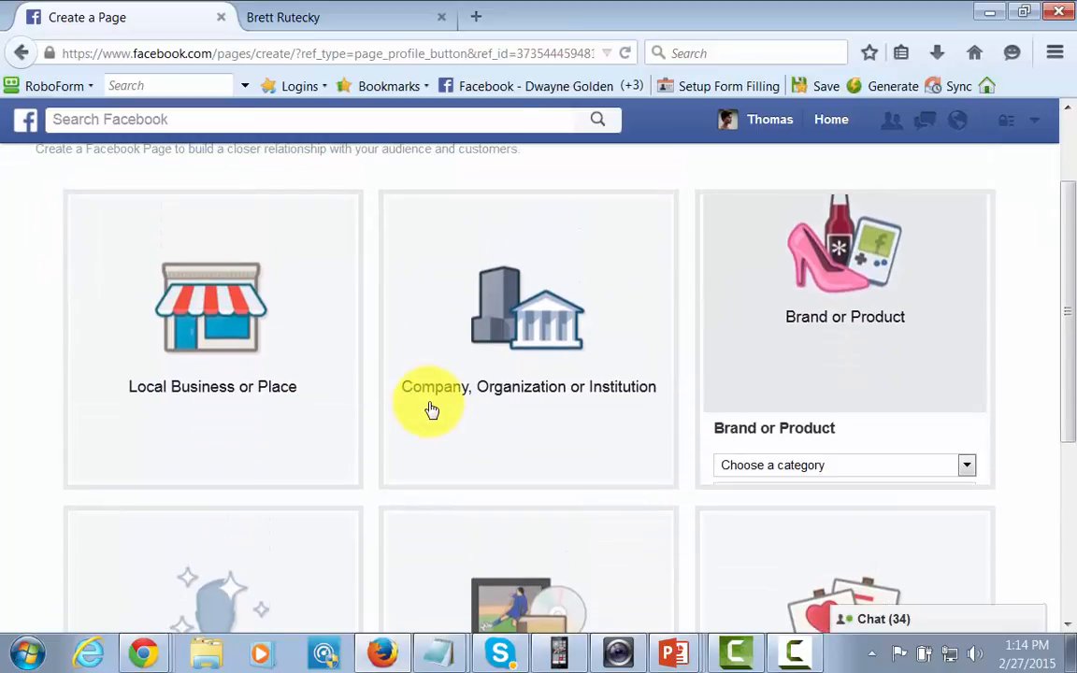
Create a Brand or Product > Website page named 'Dog Training Page for Today'.
{"action": "key", "text": "alt+Down"}
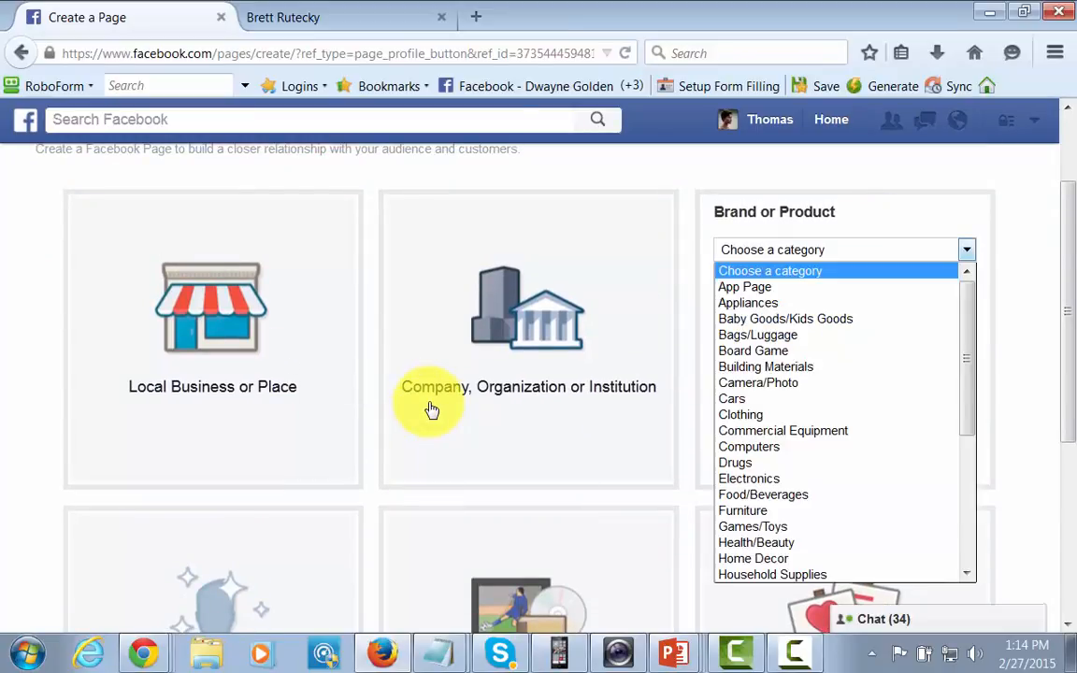
{"action": "key", "text": "b"}
{"action": "key", "text": "b"}
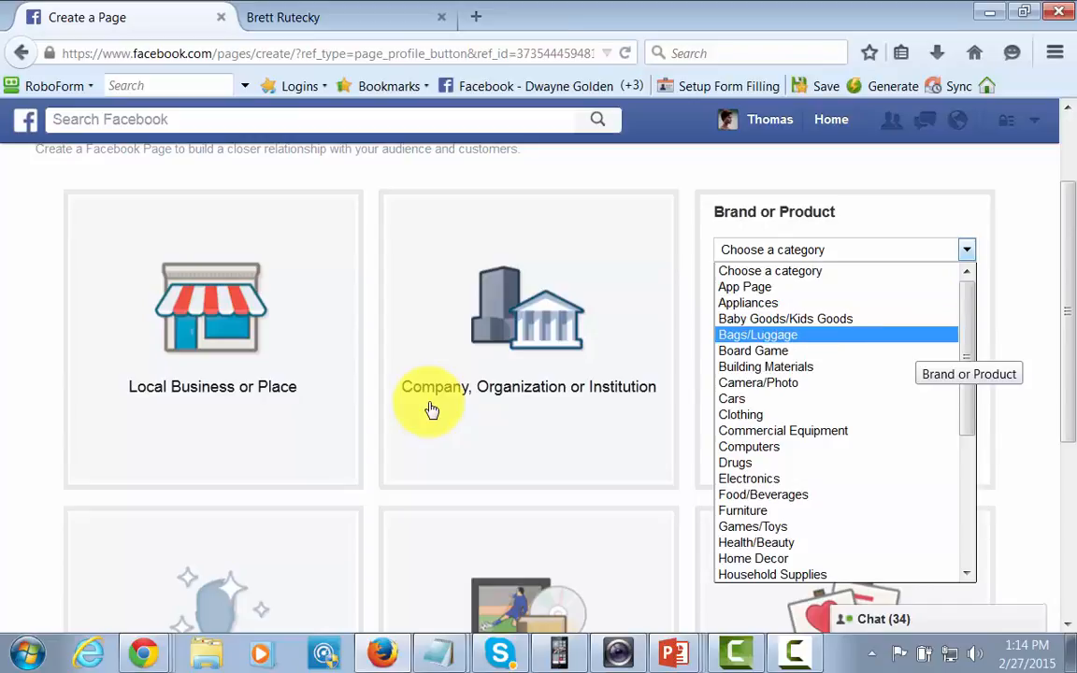
{"action": "key", "text": "b"}
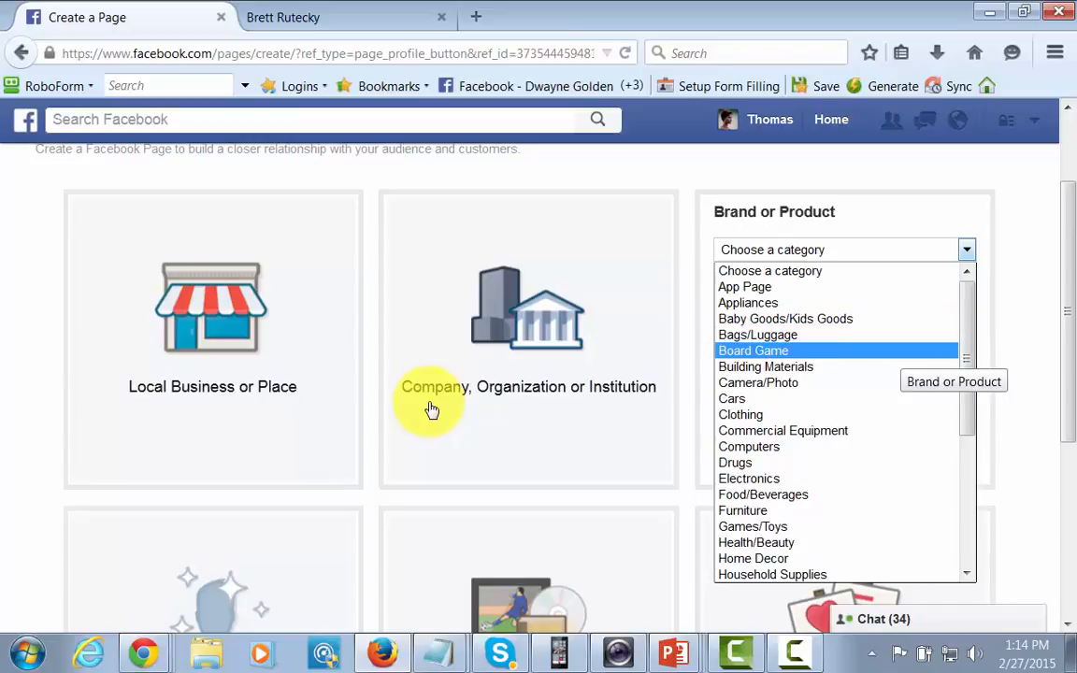
{"action": "key", "text": "b"}
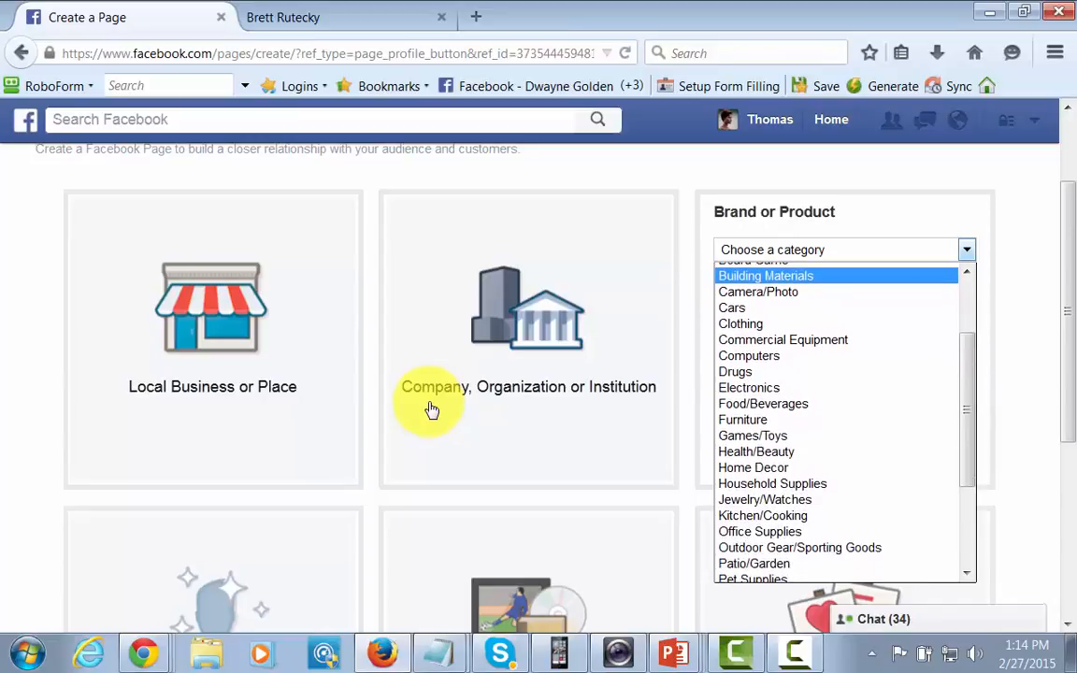
{"action": "key", "text": "f"}
{"action": "key", "text": "f"}
{"action": "key", "text": "Down"}
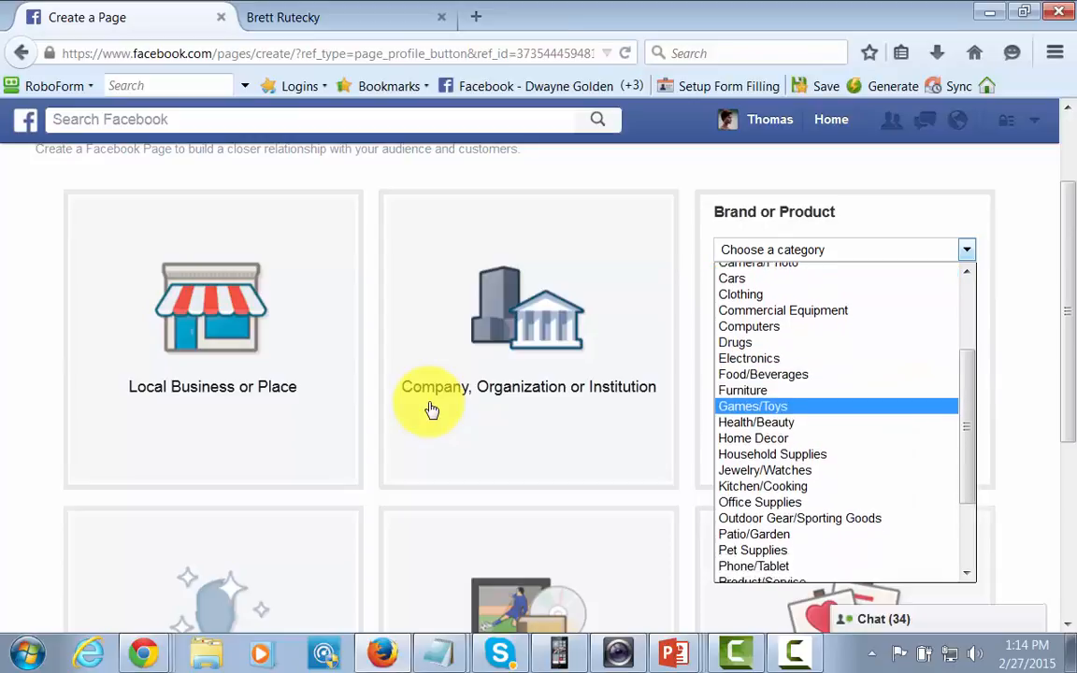
{"action": "scroll", "coordinate": [836, 438], "scroll_direction": "down", "scroll_amount": 2}
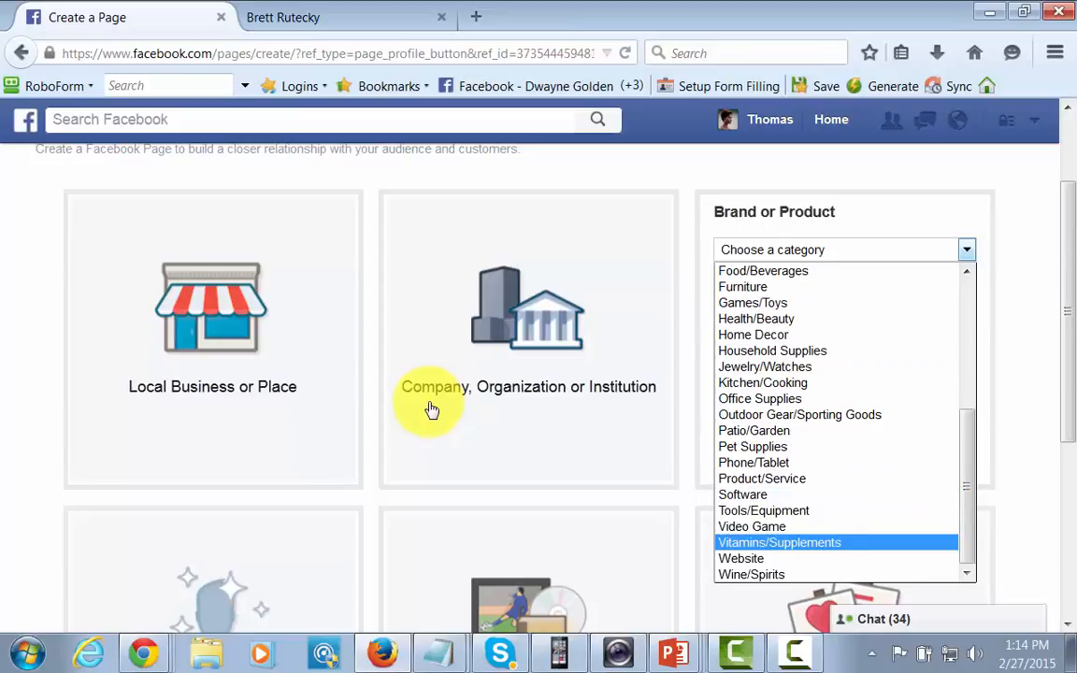
{"action": "key", "text": "Return"}
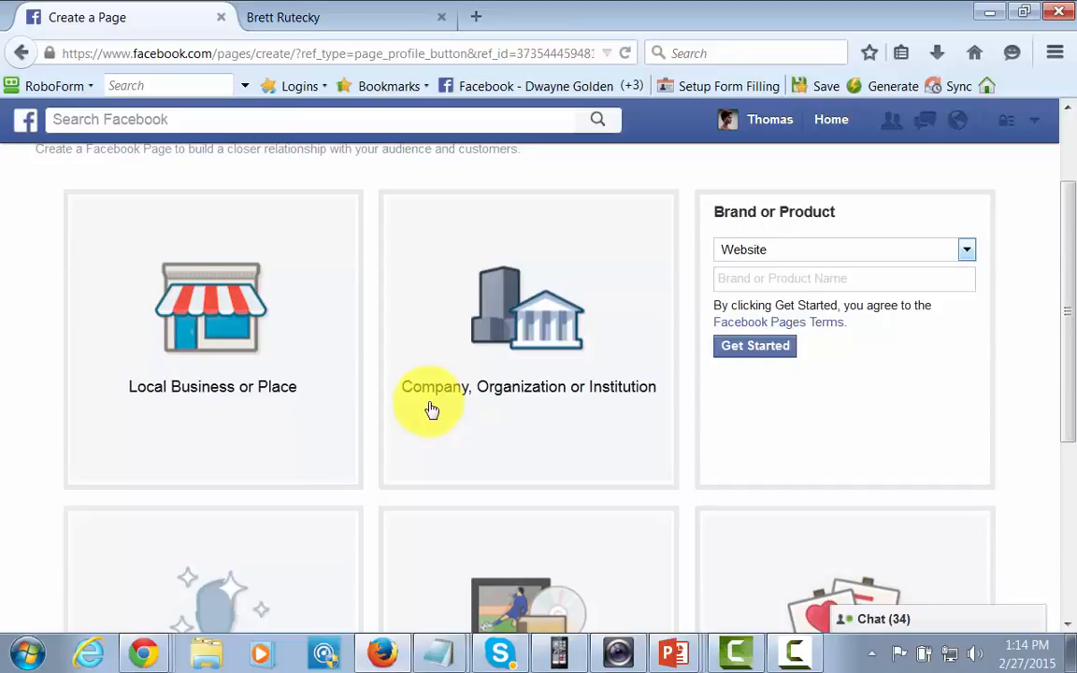
{"action": "type", "text": "Dog Training Page for Today"}
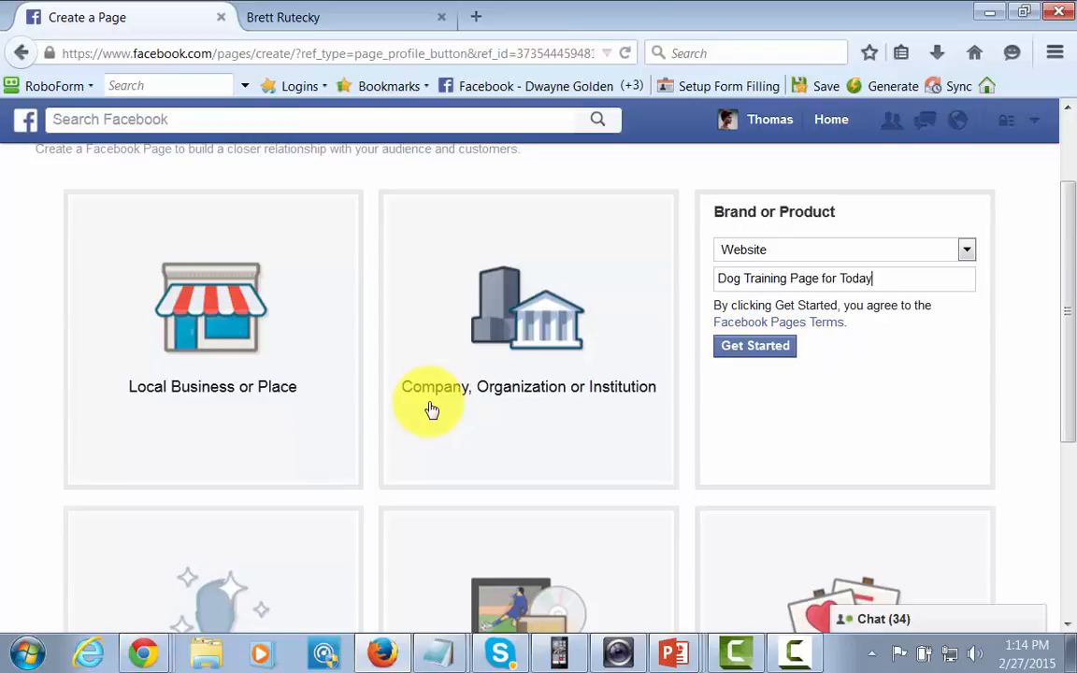
{"action": "key", "text": "Return"}
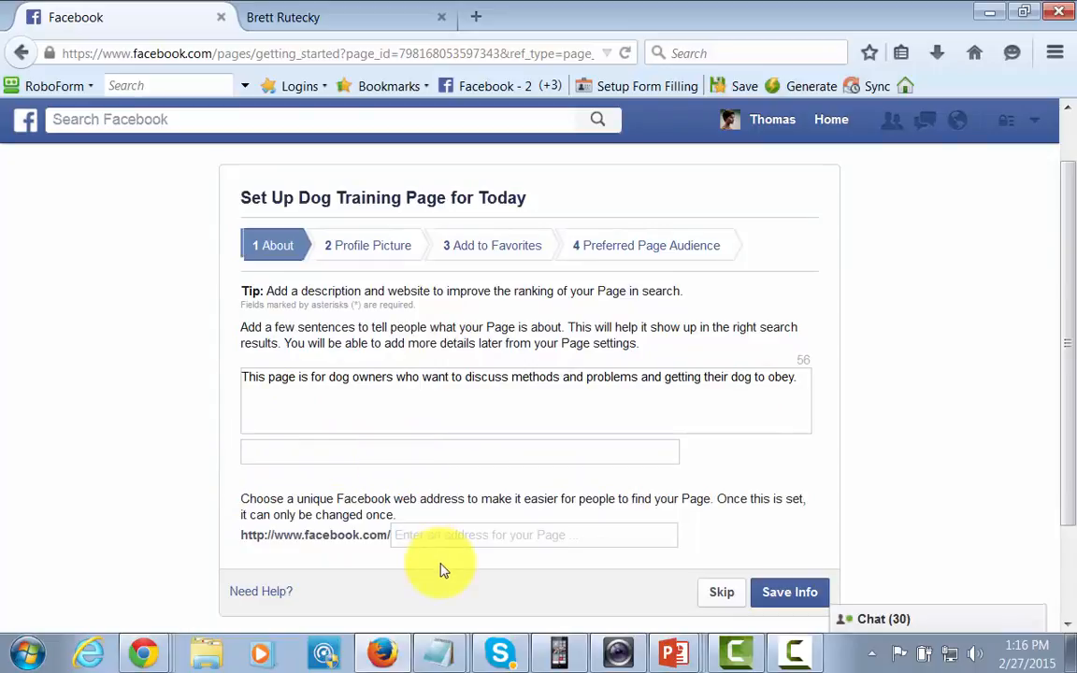
Enter dogtraining2015 as the page's web address and save the page info.
{"action": "left_click", "coordinate": [419, 536]}
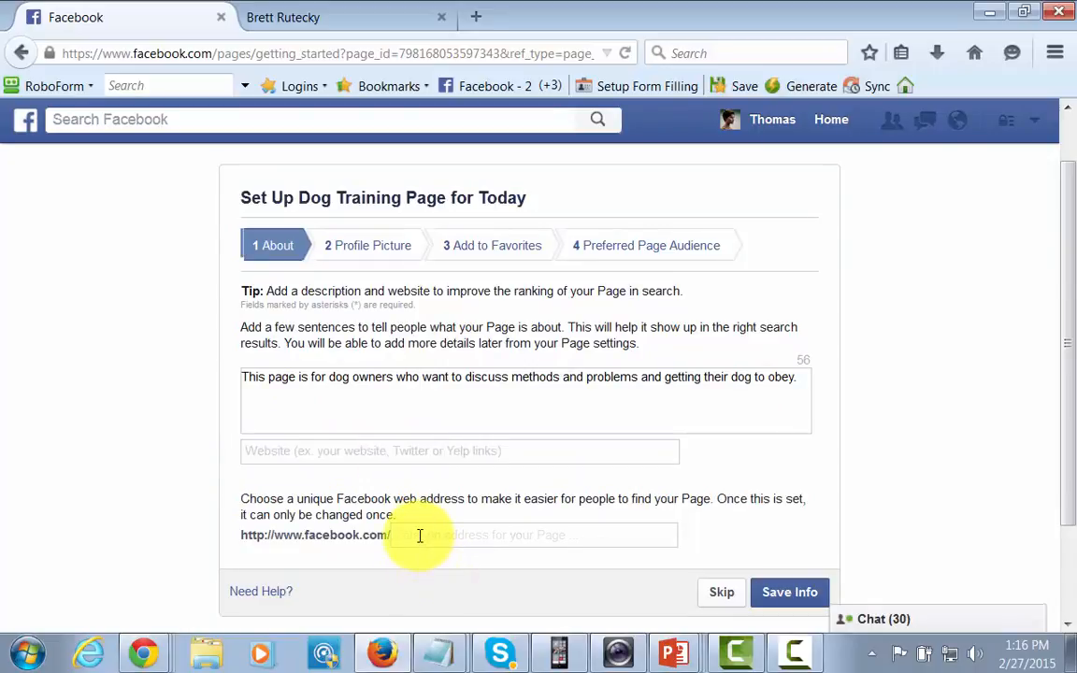
{"action": "type", "text": "dogtraining2015"}
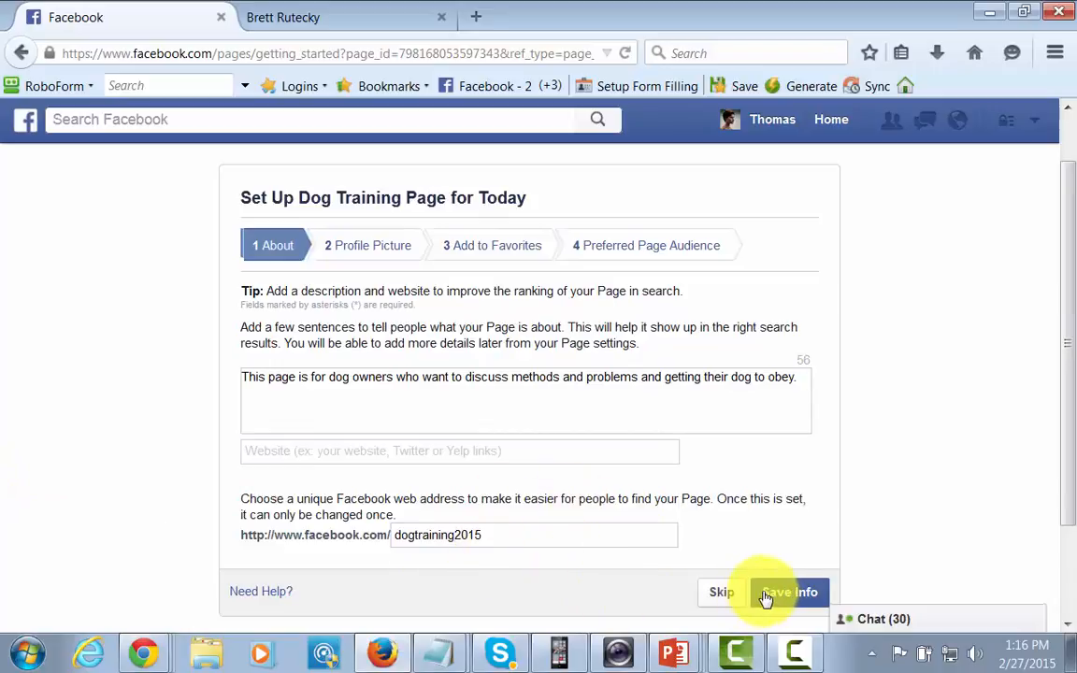
{"action": "left_click", "coordinate": [800, 594]}
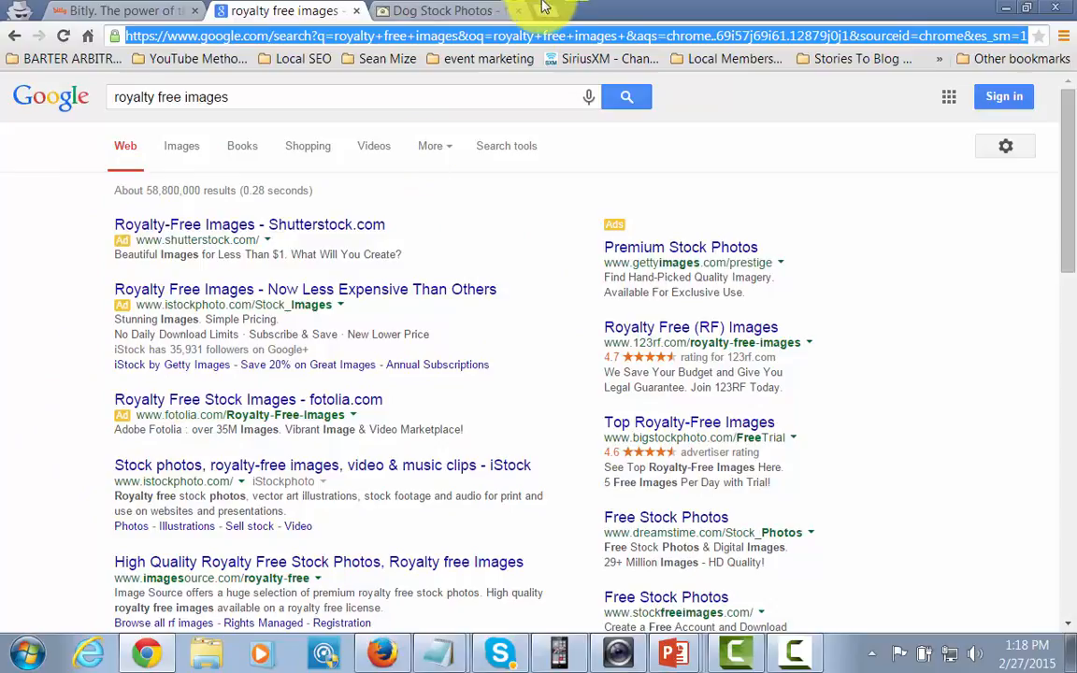
Search freeimages for 'dog' and scroll to the White Shepherd results.
{"action": "left_click", "coordinate": [408, 11]}
{"action": "scroll", "coordinate": [193, 188], "scroll_direction": "up", "scroll_amount": 1}
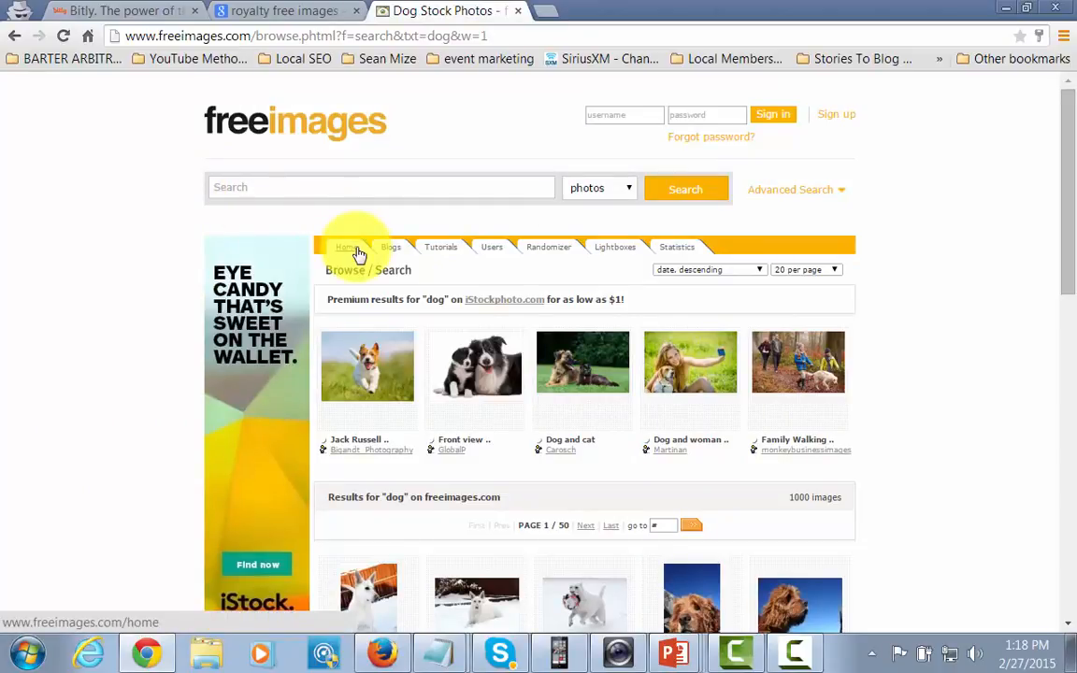
{"action": "left_click", "coordinate": [285, 187]}
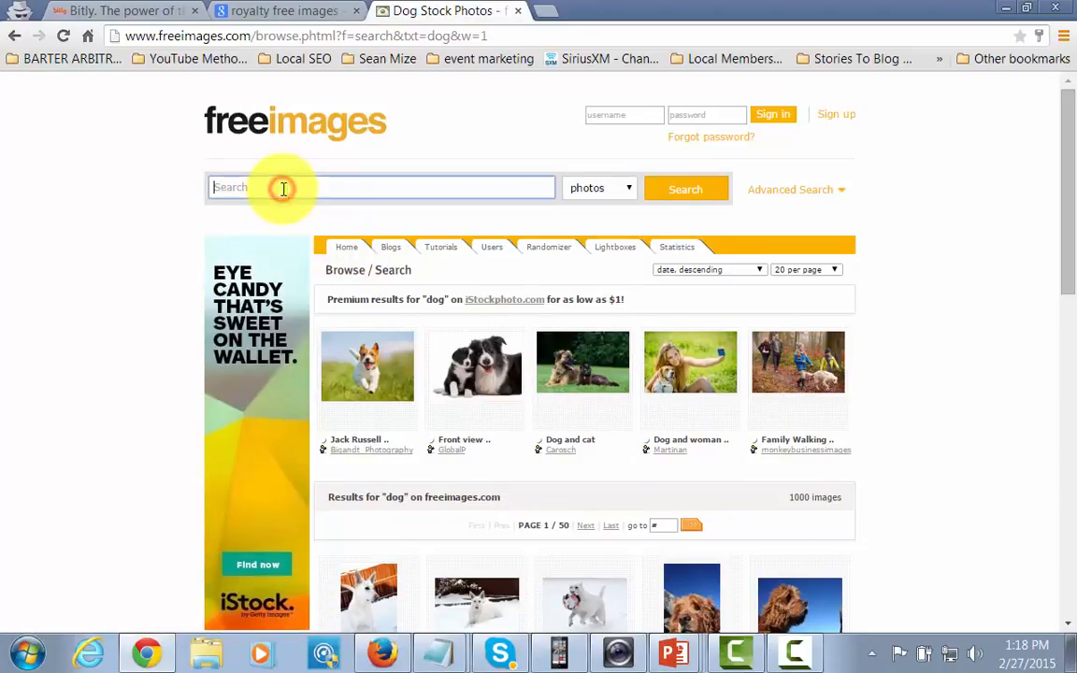
{"action": "type", "text": "dog"}
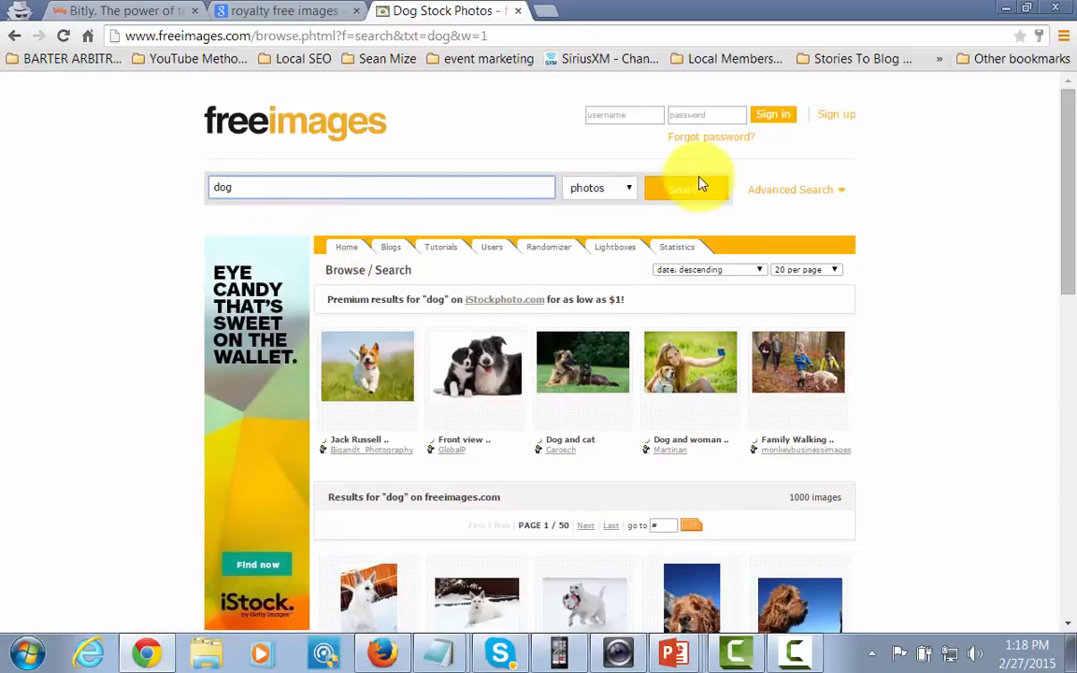
{"action": "left_click", "coordinate": [675, 188]}
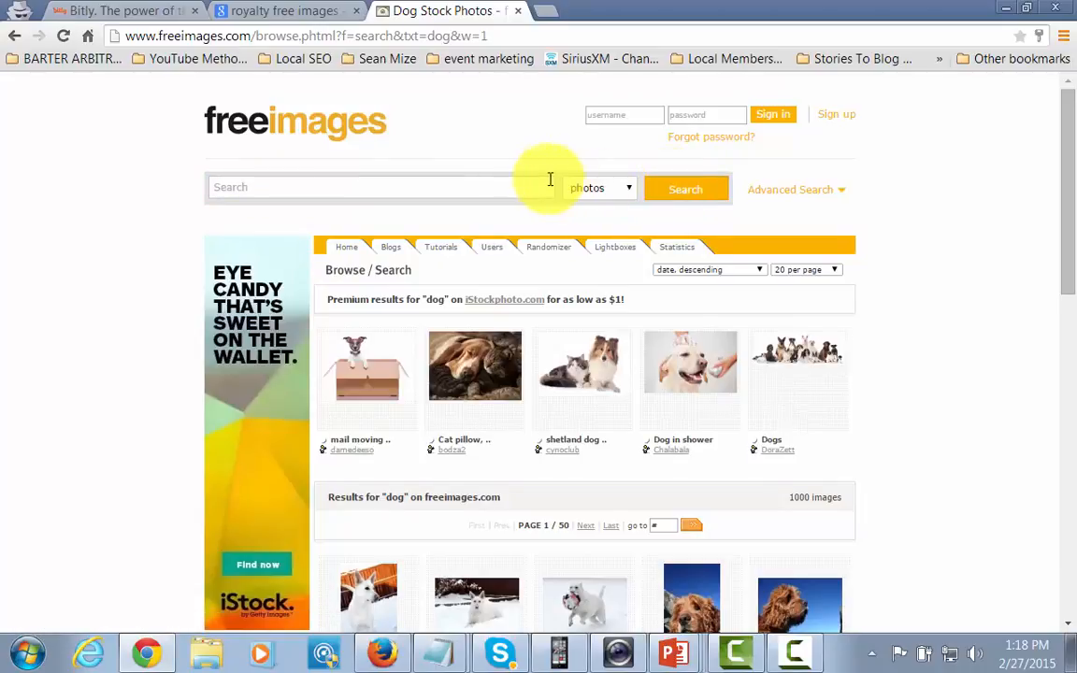
{"action": "scroll", "coordinate": [546, 184], "scroll_direction": "down", "scroll_amount": 2}
{"action": "scroll", "coordinate": [546, 184], "scroll_direction": "down", "scroll_amount": 1}
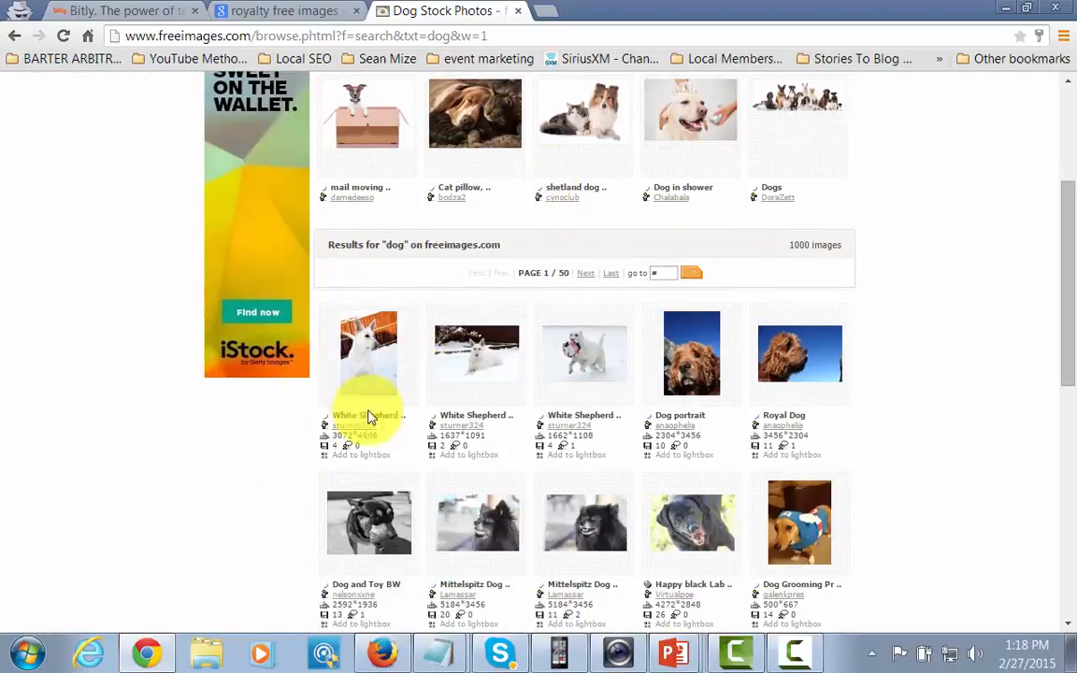
{"action": "scroll", "coordinate": [640, 365], "scroll_direction": "up", "scroll_amount": 1}
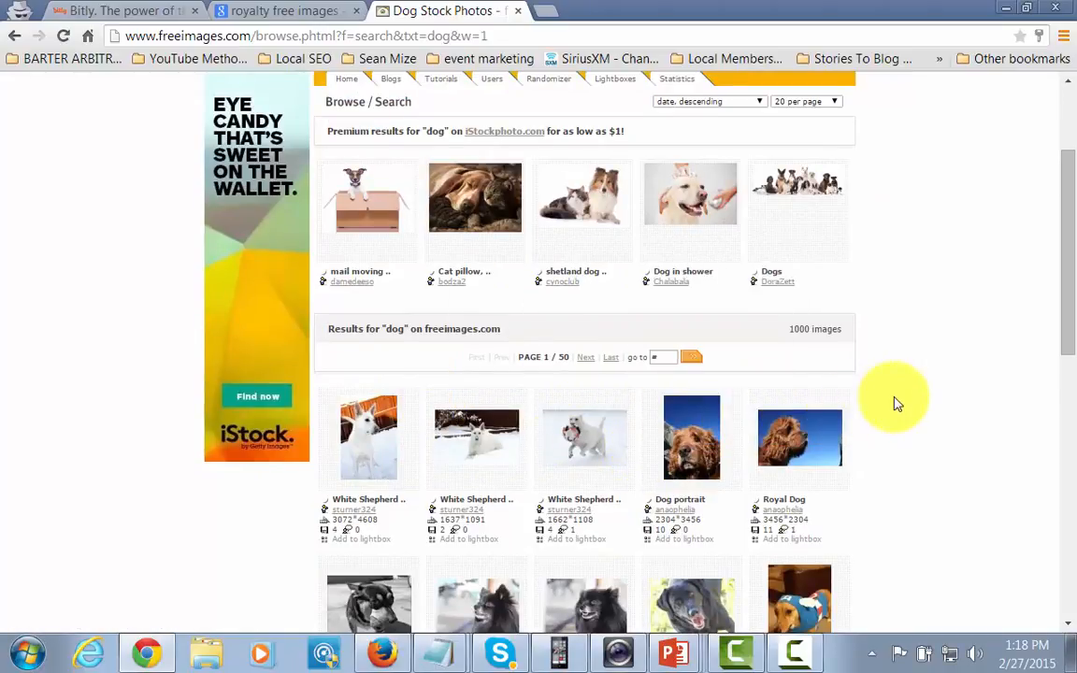
{"action": "scroll", "coordinate": [894, 401], "scroll_direction": "down", "scroll_amount": 1}
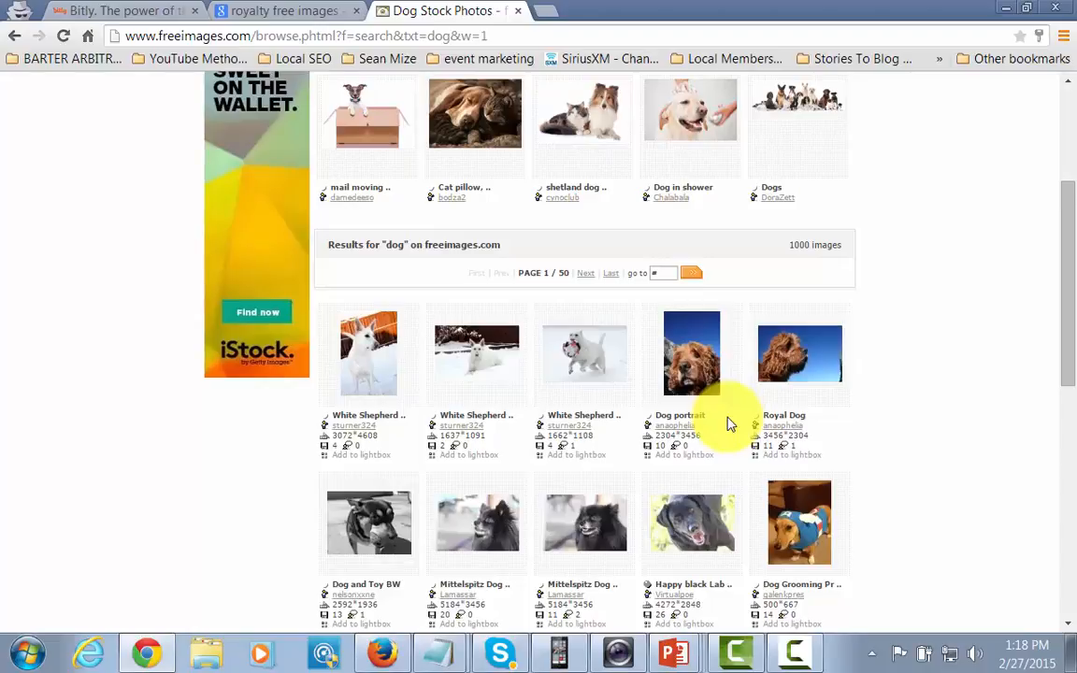
{"action": "scroll", "coordinate": [730, 423], "scroll_direction": "down", "scroll_amount": 1}
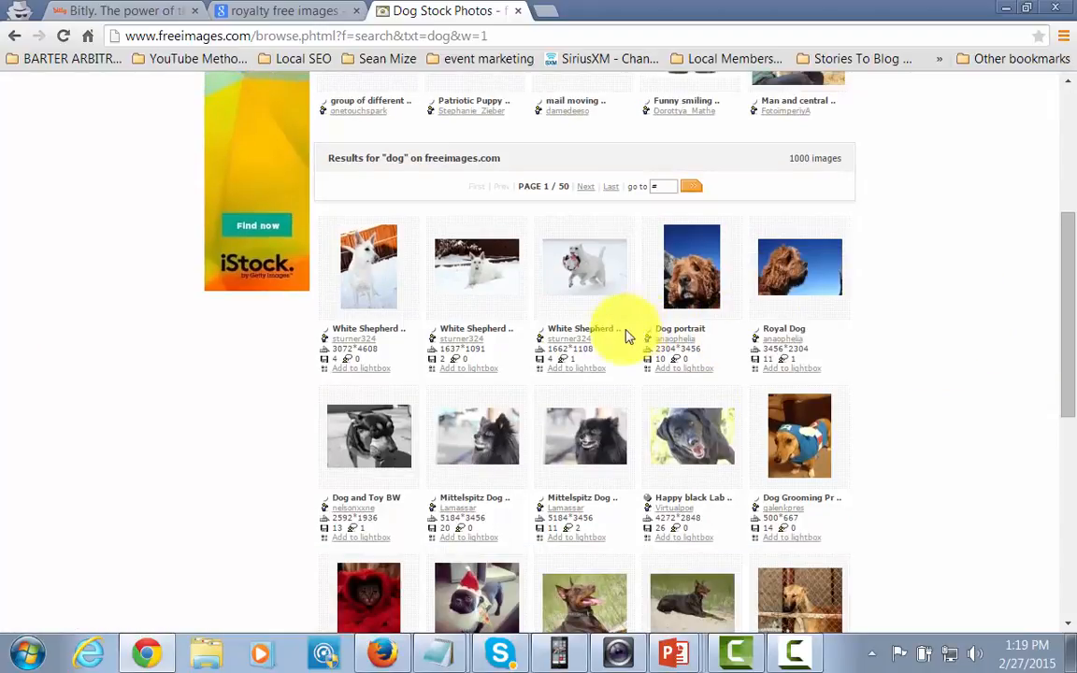
{"action": "mouse_move", "coordinate": [475, 283]}
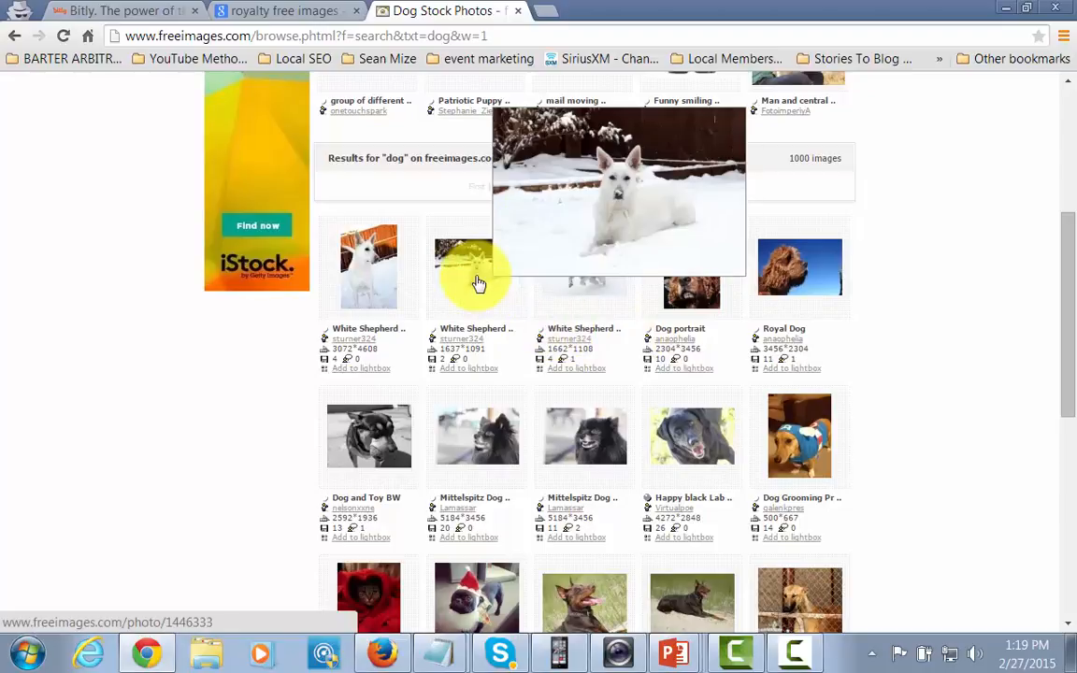
Download White Shepherd Snow Dog 2 full-size and bring up its image save options.
{"action": "left_click", "coordinate": [477, 284]}
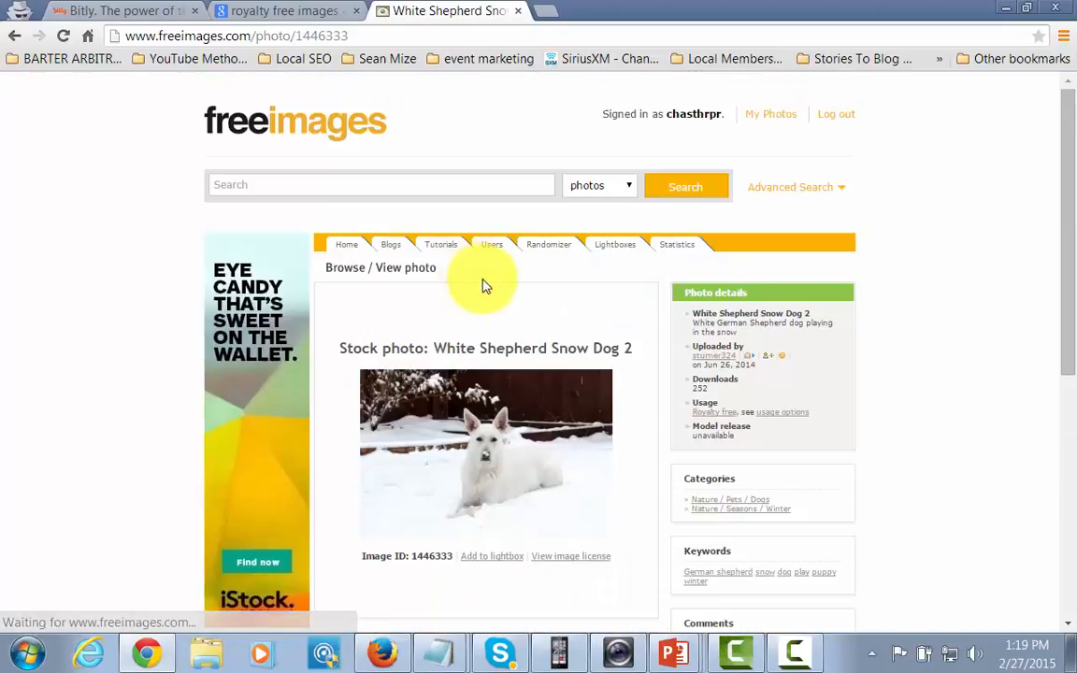
{"action": "scroll", "coordinate": [594, 312], "scroll_direction": "down", "scroll_amount": 3}
{"action": "scroll", "coordinate": [596, 318], "scroll_direction": "up", "scroll_amount": 2}
{"action": "scroll", "coordinate": [595, 318], "scroll_direction": "up", "scroll_amount": 1}
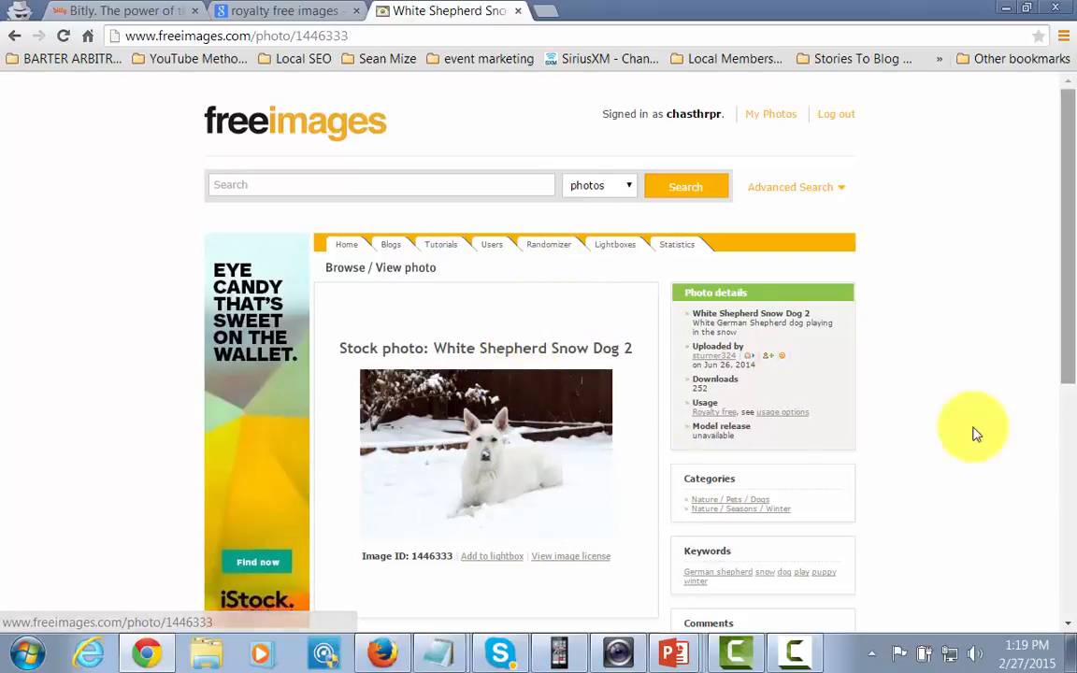
{"action": "scroll", "coordinate": [1062, 360], "scroll_direction": "down", "scroll_amount": 5}
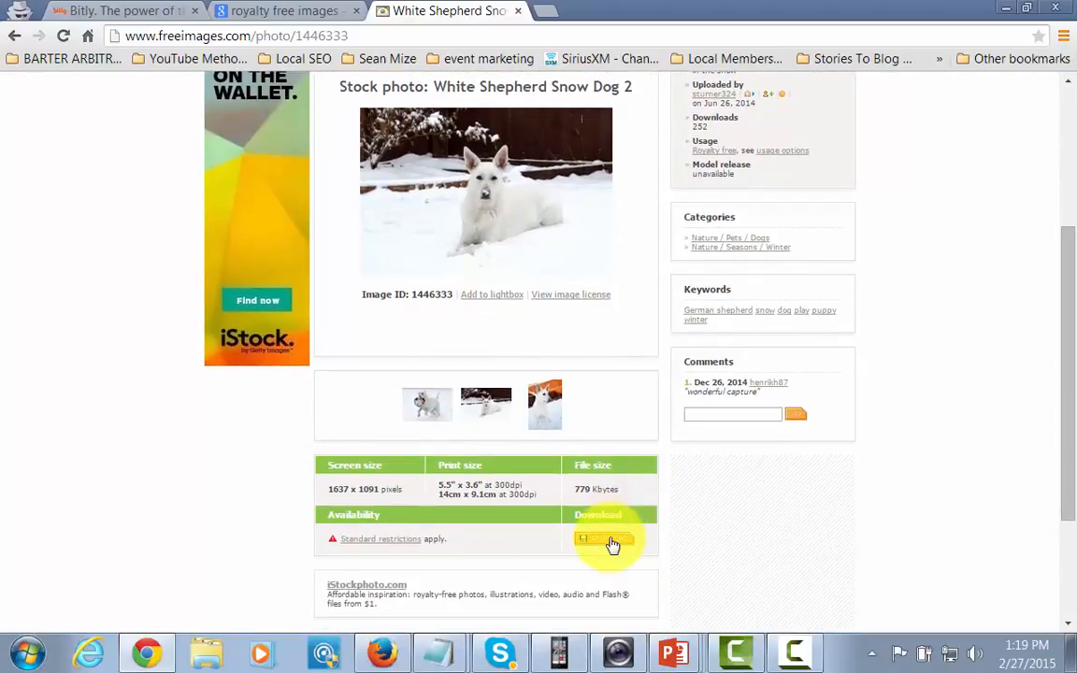
{"action": "left_click", "coordinate": [606, 546]}
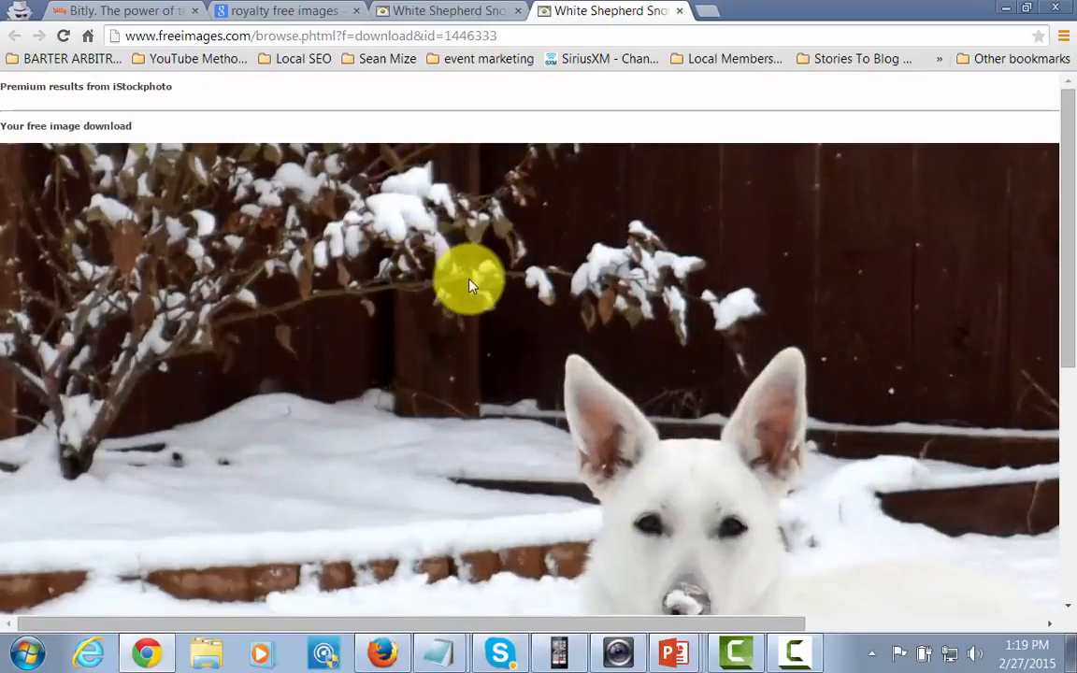
{"action": "right_click", "coordinate": [471, 280]}
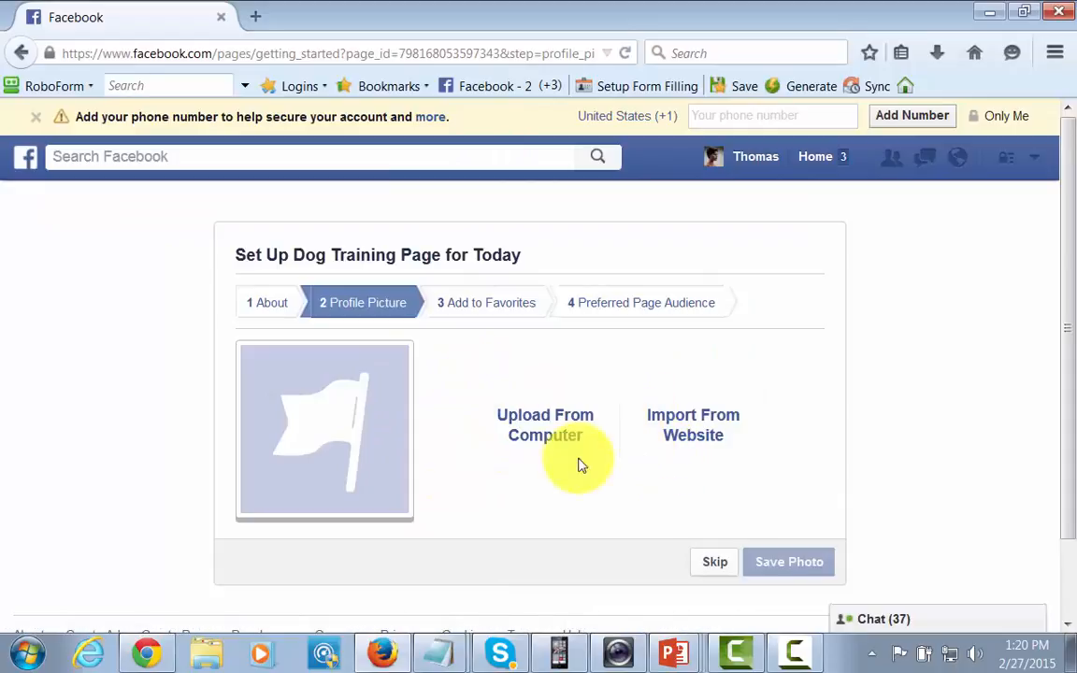
Upload the white shepherd photo as profile picture, skipping Favorites and the audience step.
{"action": "left_click", "coordinate": [540, 426]}
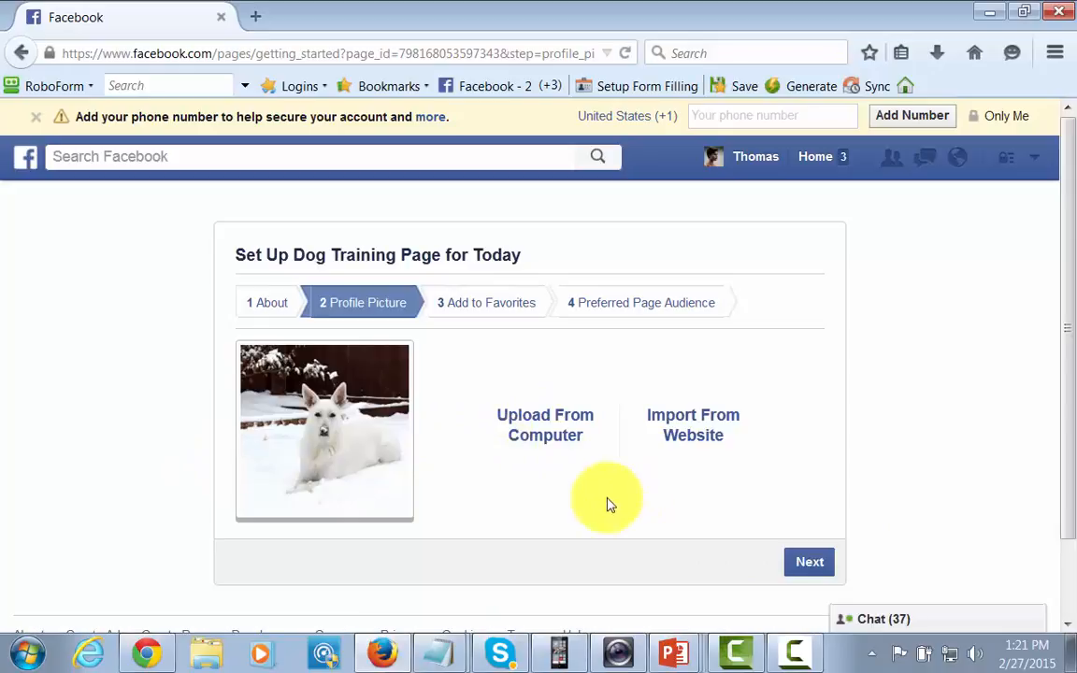
{"action": "left_click", "coordinate": [794, 564]}
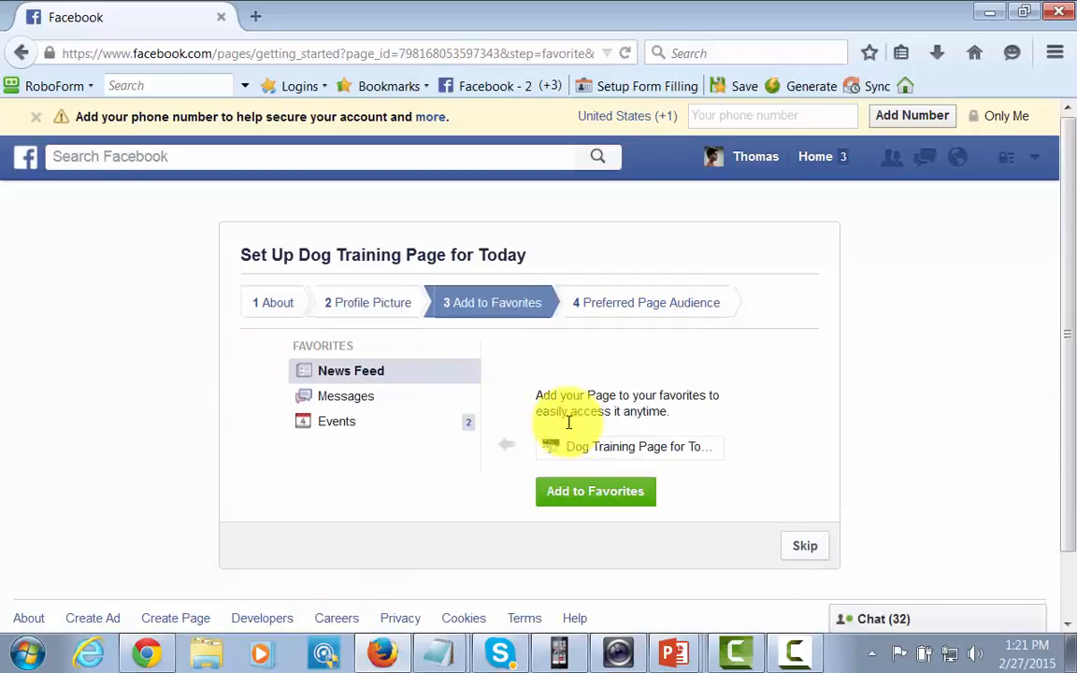
{"action": "left_click", "coordinate": [806, 548]}
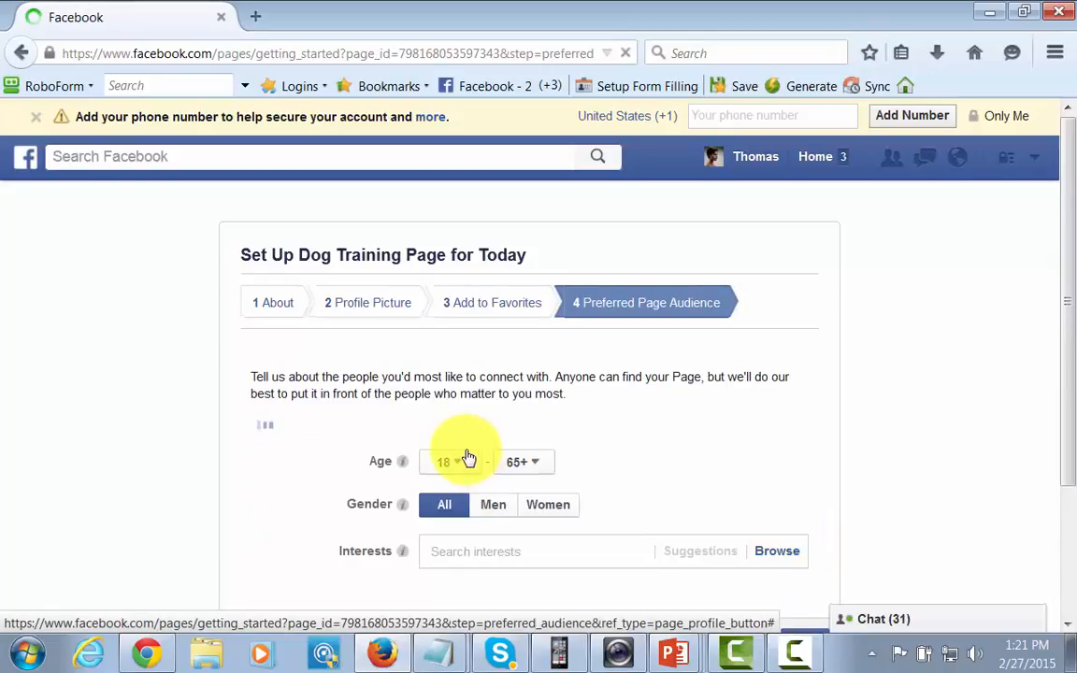
{"action": "scroll", "coordinate": [680, 464], "scroll_direction": "down", "scroll_amount": 2}
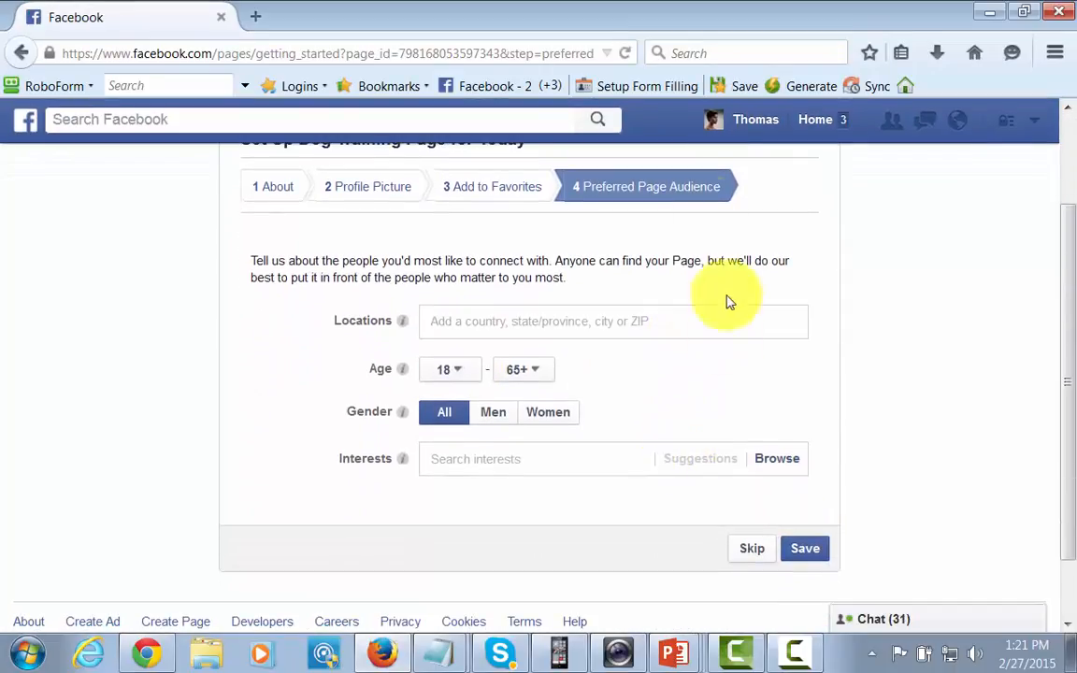
{"action": "scroll", "coordinate": [660, 269], "scroll_direction": "up", "scroll_amount": 2}
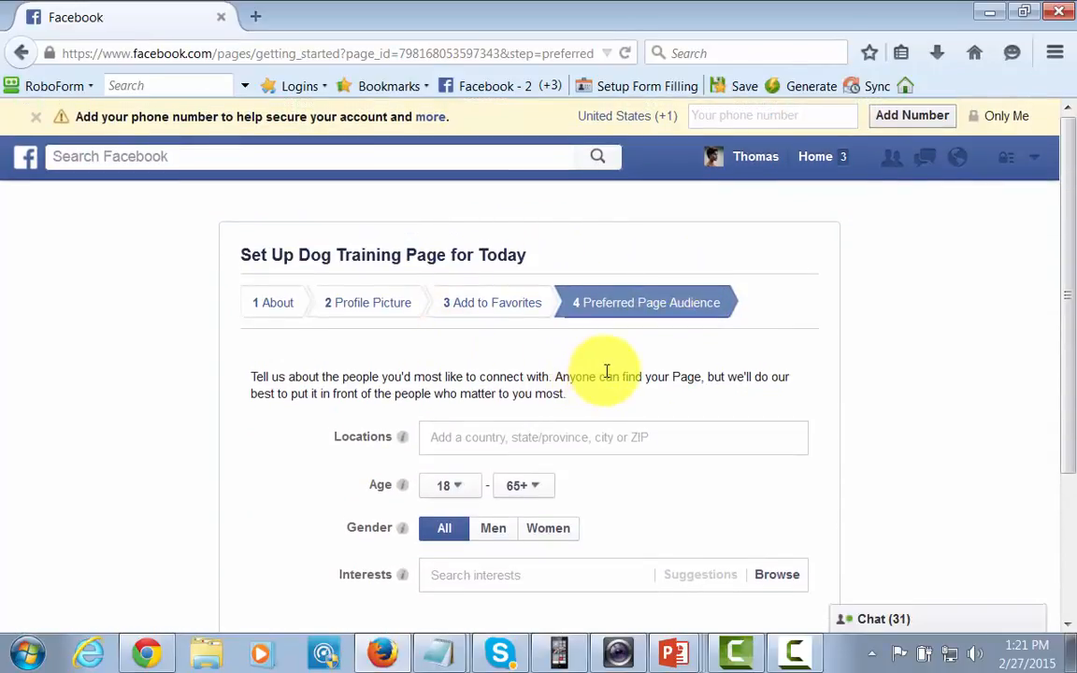
{"action": "scroll", "coordinate": [449, 442], "scroll_direction": "down", "scroll_amount": 2}
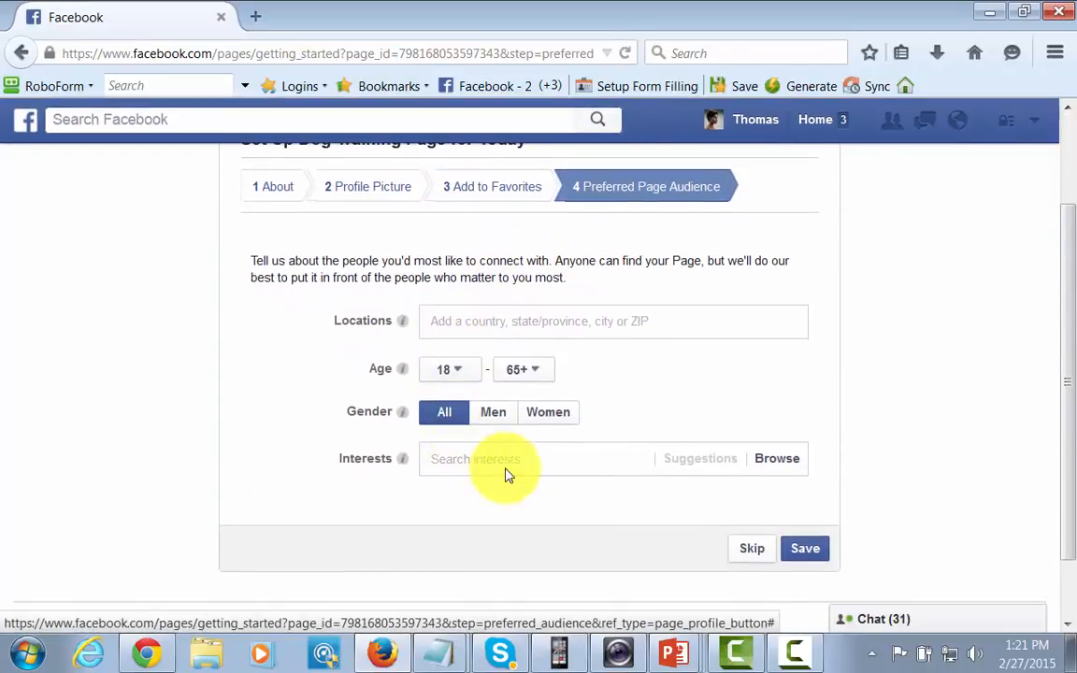
{"action": "left_click", "coordinate": [747, 549]}
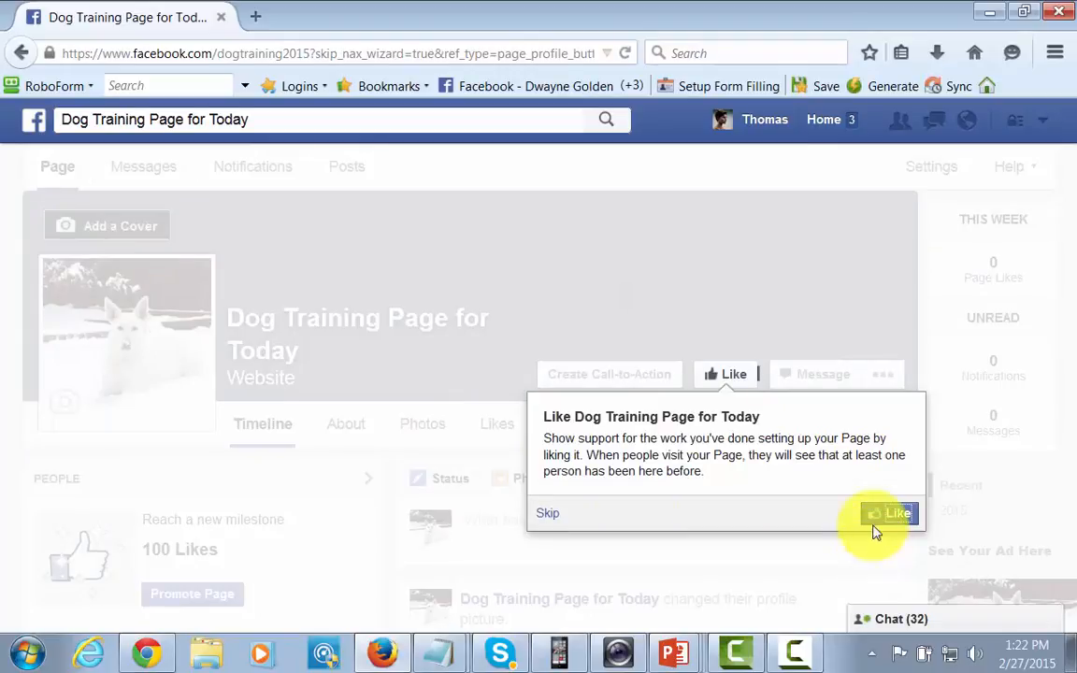
Like Dog Training Page for Today and advance through each page tour tip.
{"action": "left_click", "coordinate": [893, 516]}
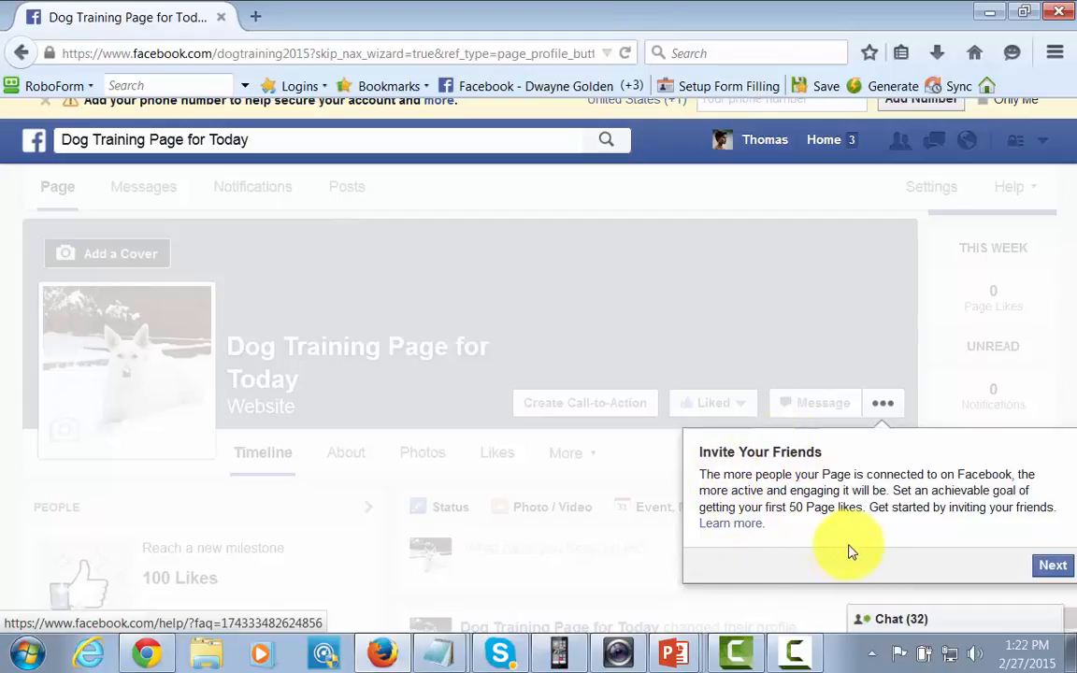
{"action": "left_click", "coordinate": [1048, 568]}
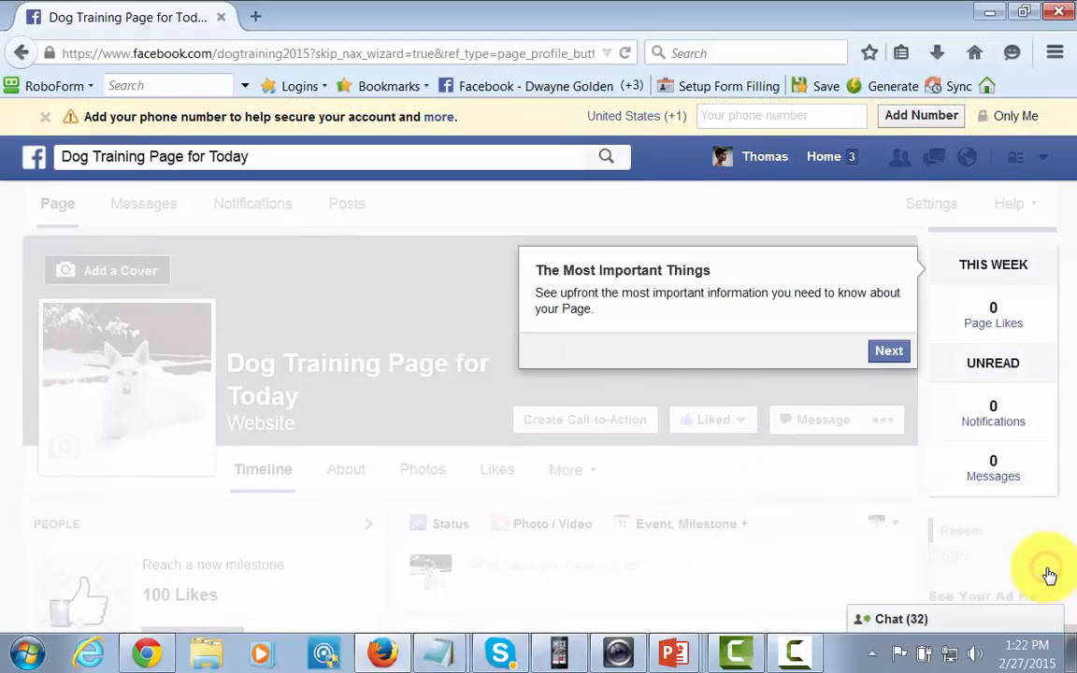
{"action": "left_click", "coordinate": [888, 361]}
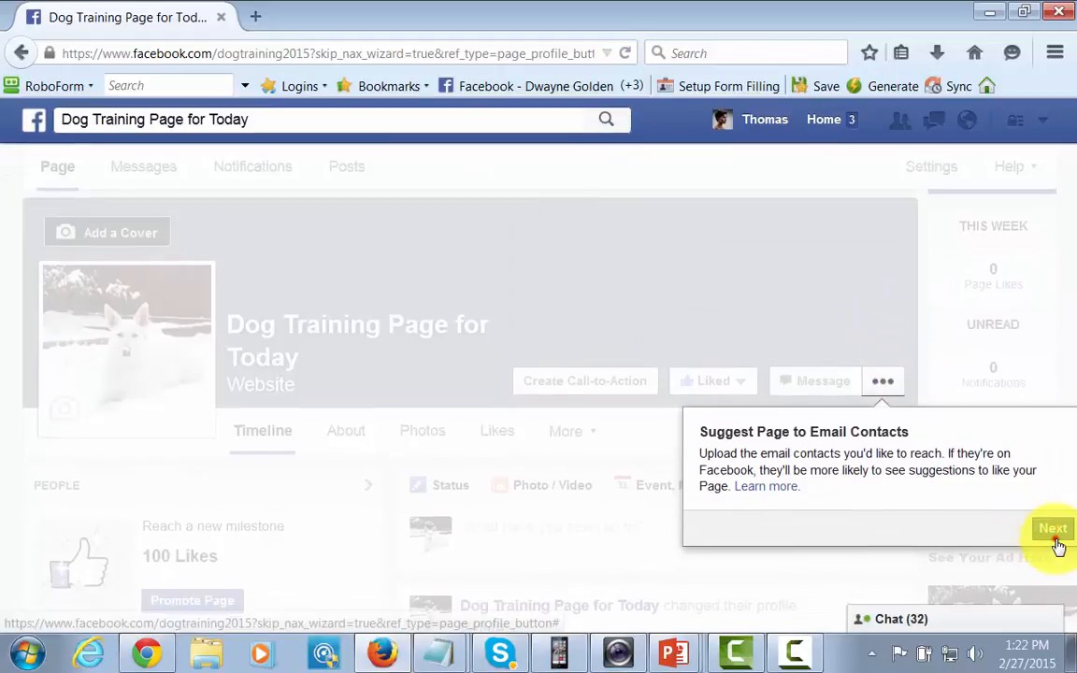
{"action": "left_click", "coordinate": [1052, 532]}
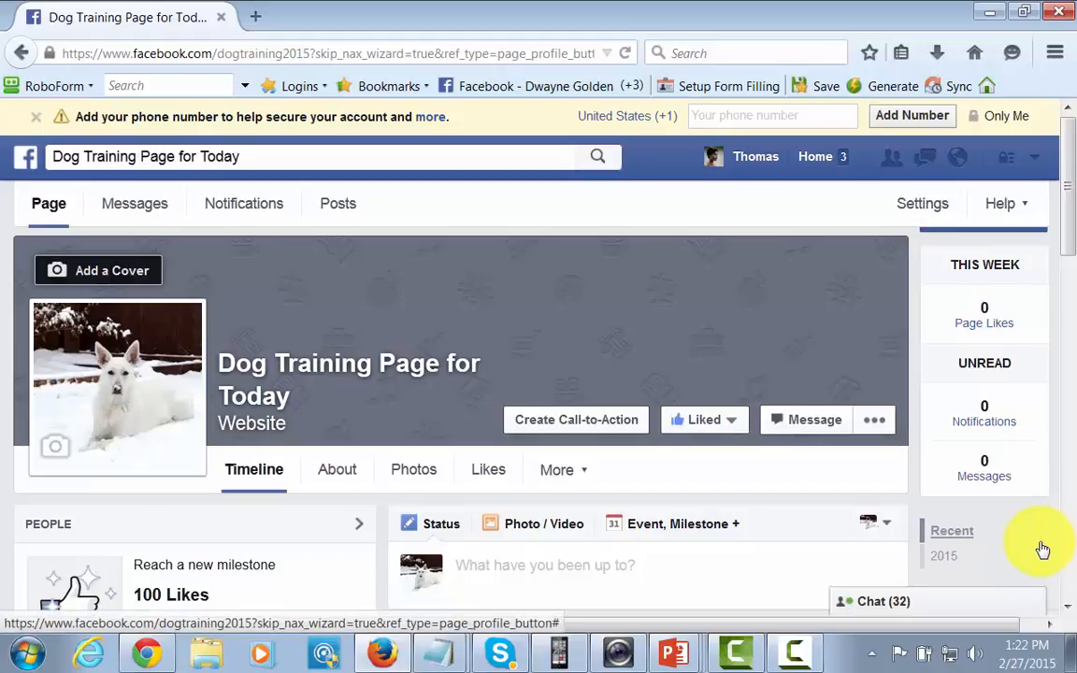
Search the invite box by a friend's name and invite the matching friend to like the Page.
{"action": "scroll", "coordinate": [1043, 550], "scroll_direction": "down", "scroll_amount": 4}
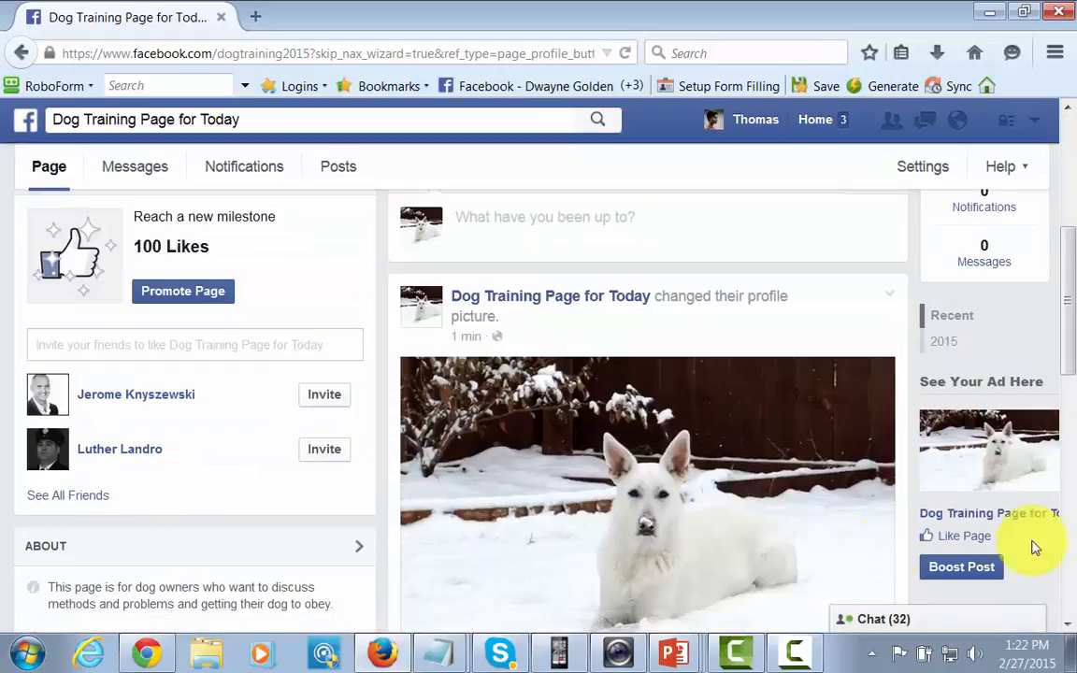
{"action": "left_click", "coordinate": [184, 339]}
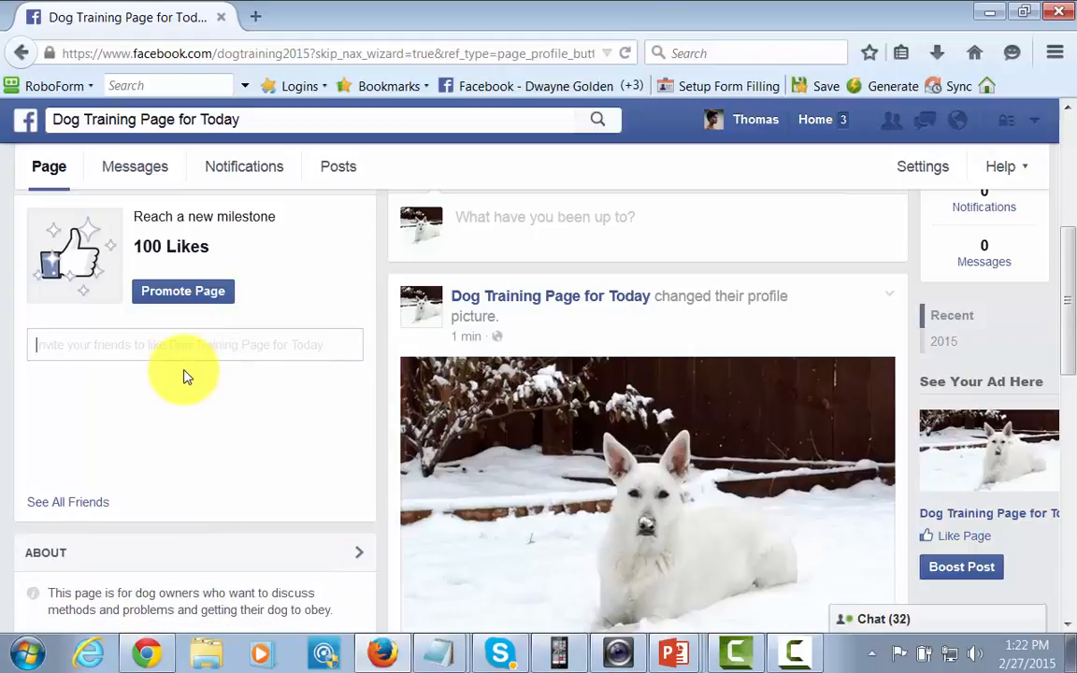
{"action": "type", "text": "jer"}
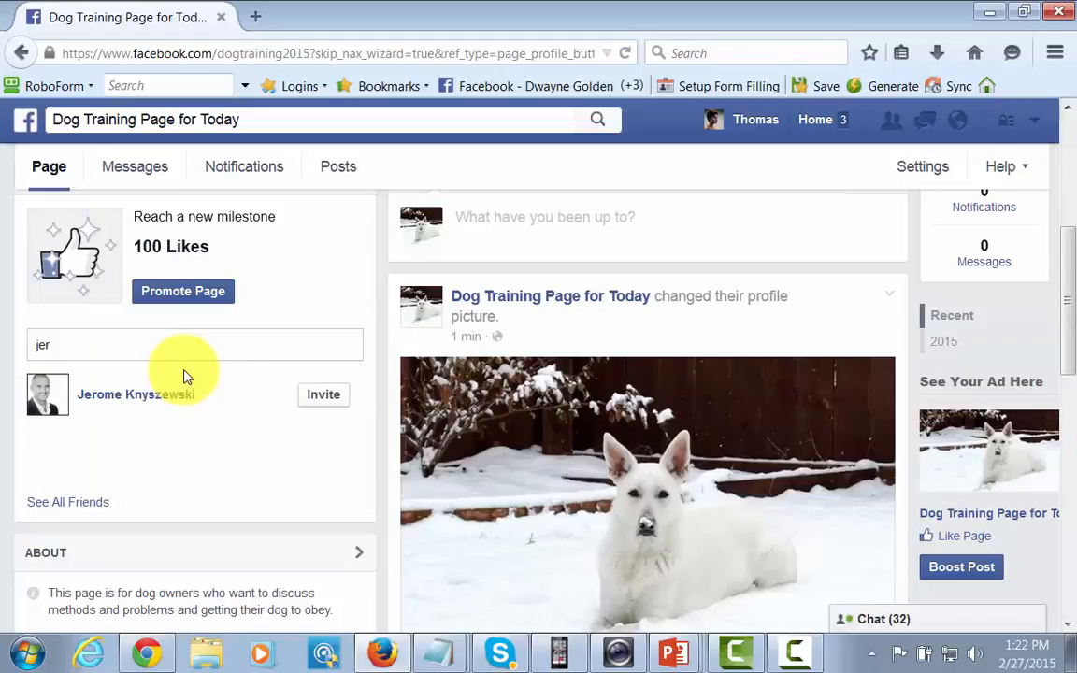
{"action": "left_click", "coordinate": [314, 393]}
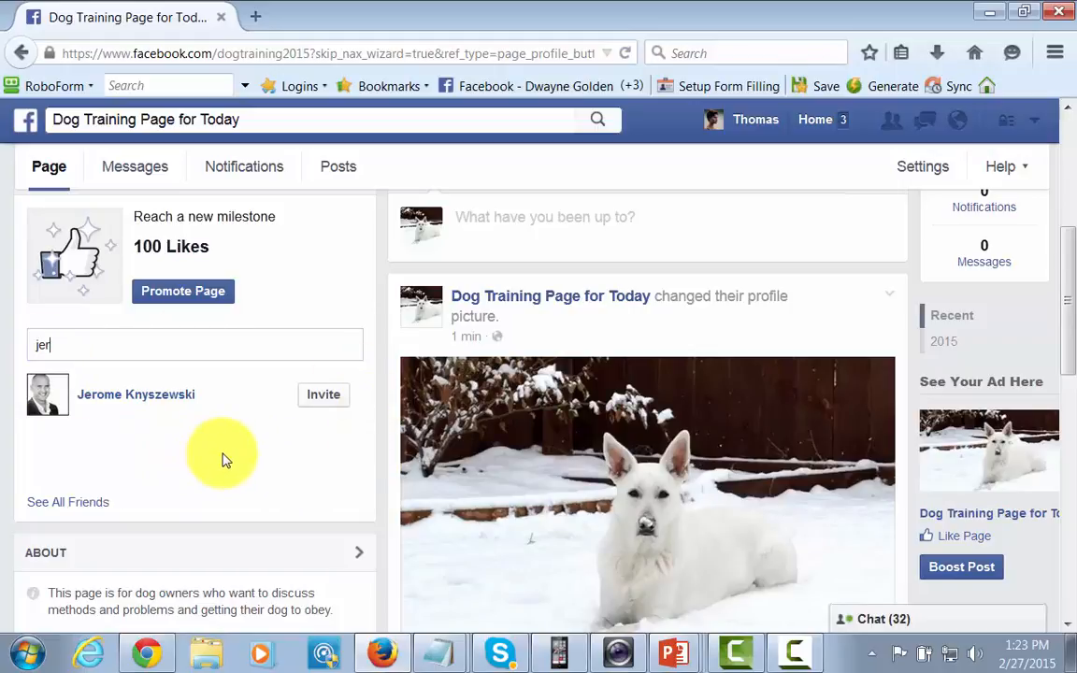
{"action": "left_click", "coordinate": [221, 458]}
{"action": "scroll", "coordinate": [224, 458], "scroll_direction": "up", "scroll_amount": 2}
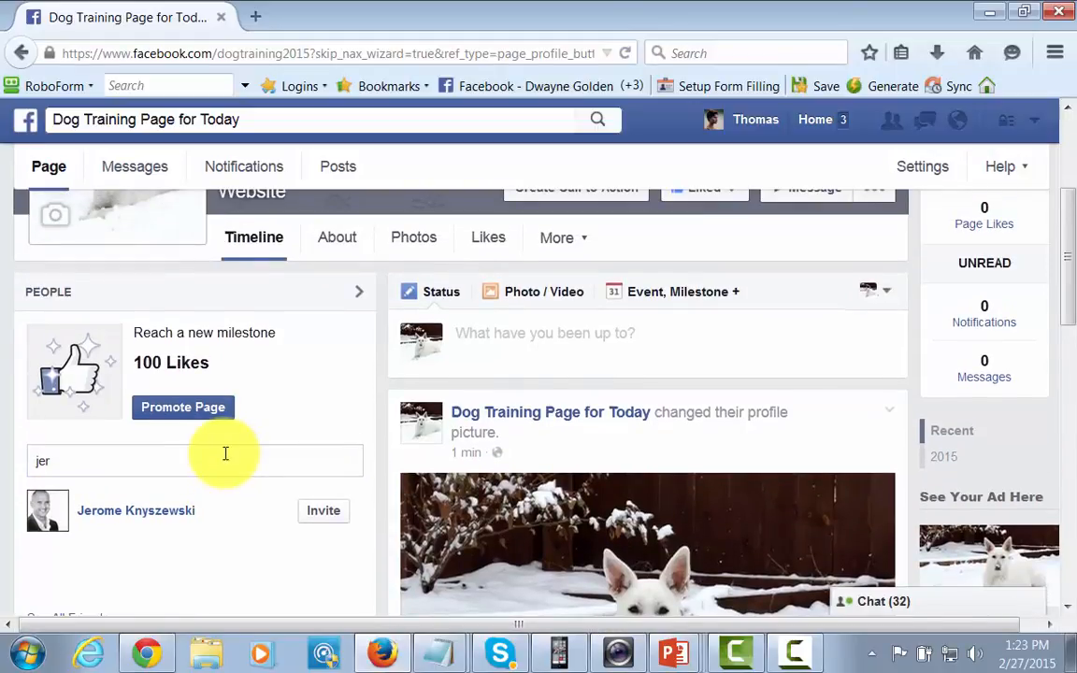
{"action": "scroll", "coordinate": [225, 458], "scroll_direction": "down", "scroll_amount": 2}
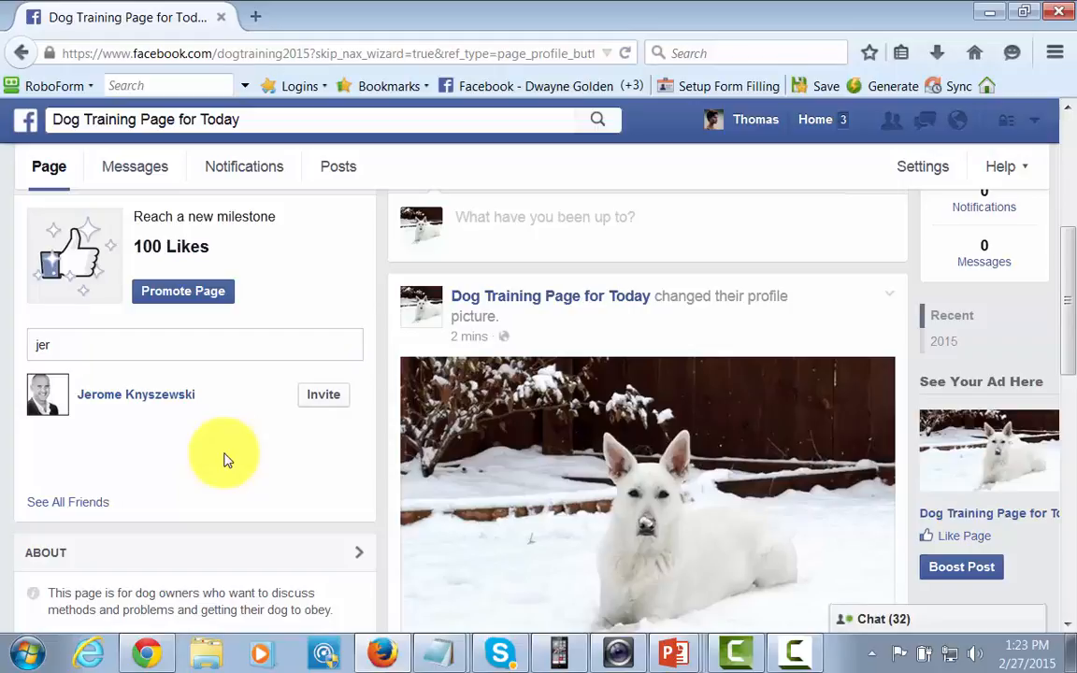
{"action": "scroll", "coordinate": [224, 459], "scroll_direction": "down", "scroll_amount": 2}
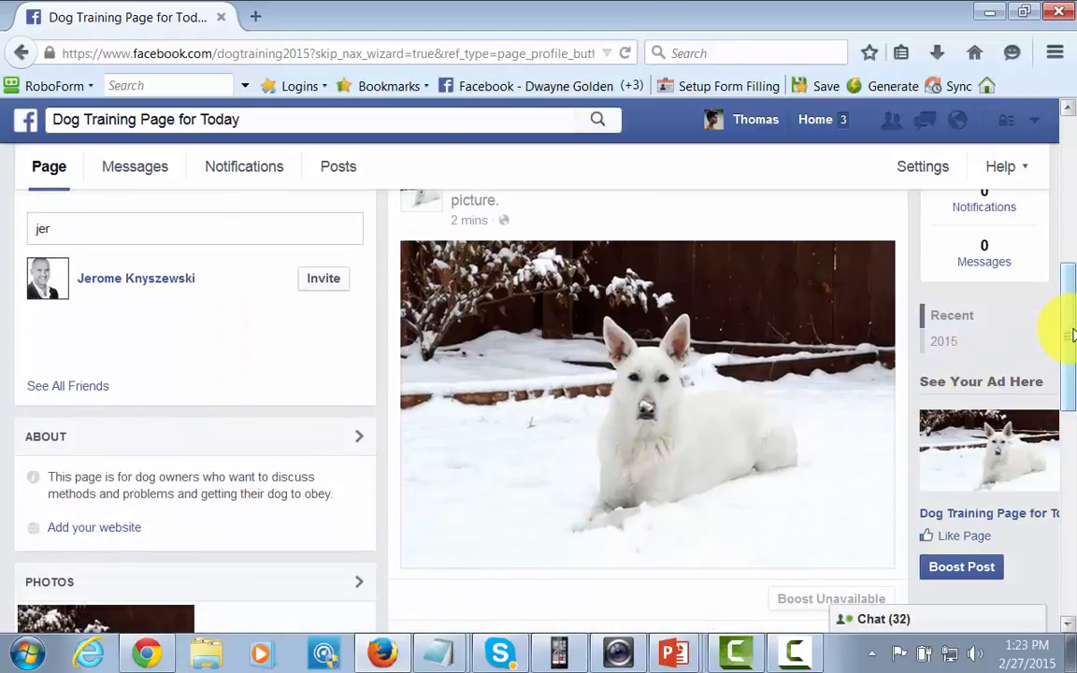
{"action": "left_click_drag", "start_coordinate": [1068, 335], "coordinate": [1063, 254]}
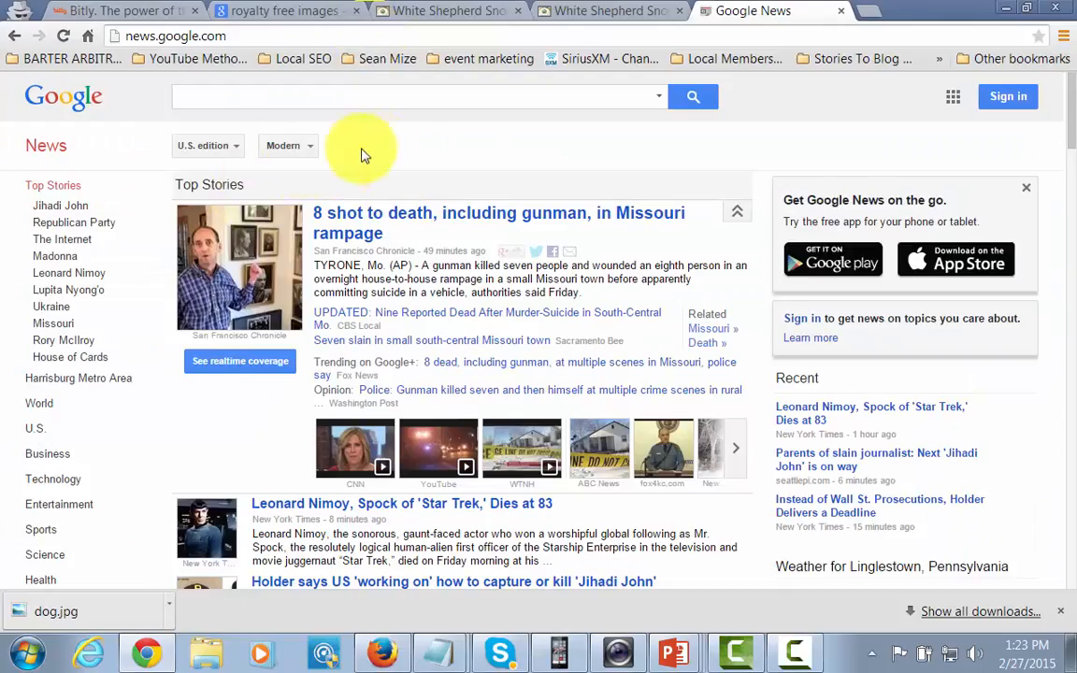
Search Google News for 'dog training' and scroll through the results.
{"action": "left_click", "coordinate": [251, 100]}
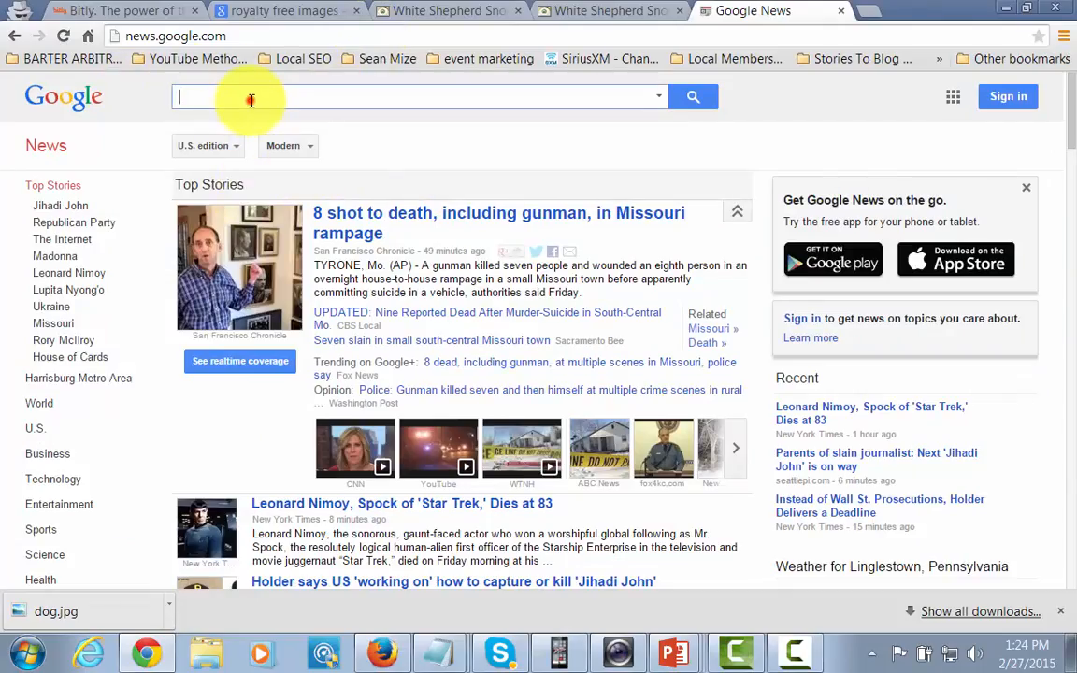
{"action": "type", "text": "dog tra"}
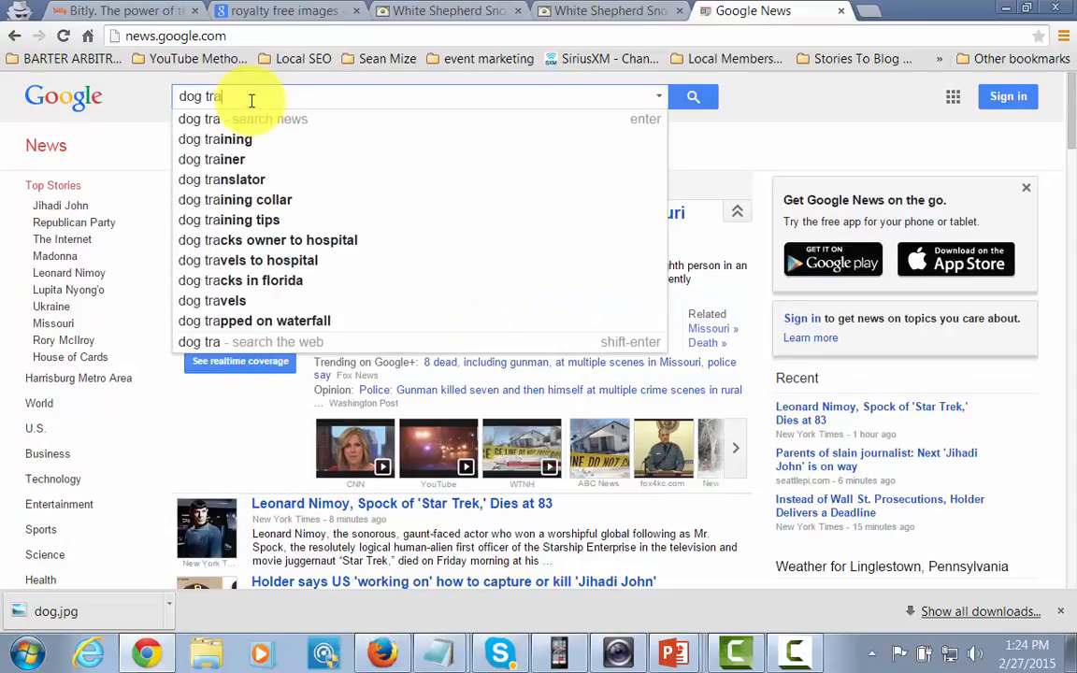
{"action": "type", "text": "ining"}
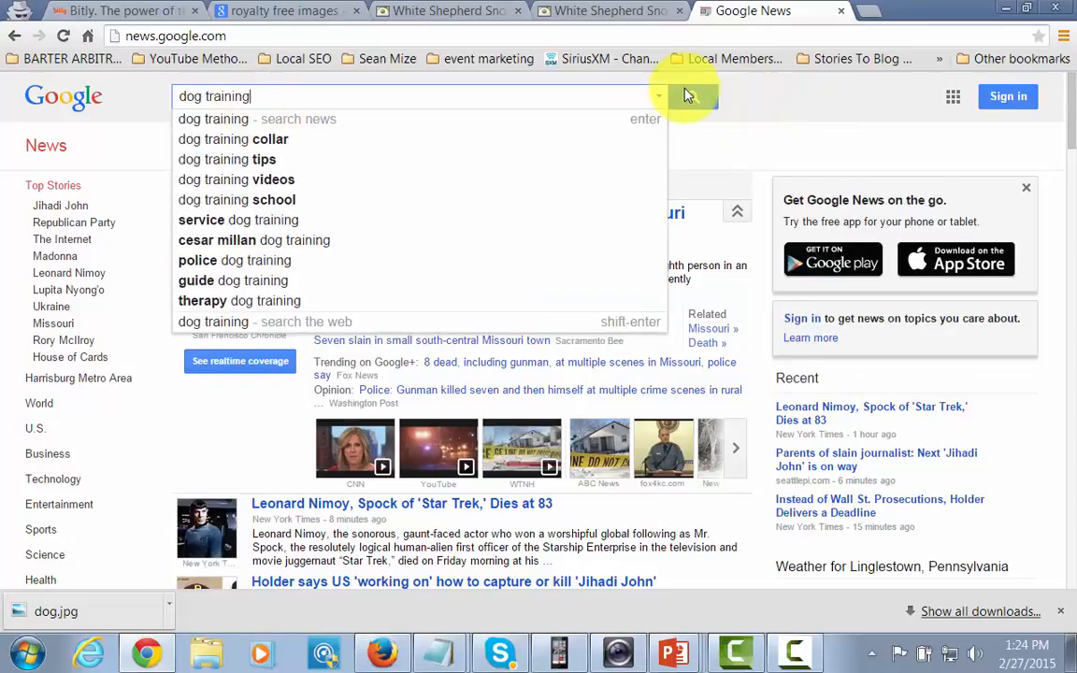
{"action": "left_click", "coordinate": [688, 95]}
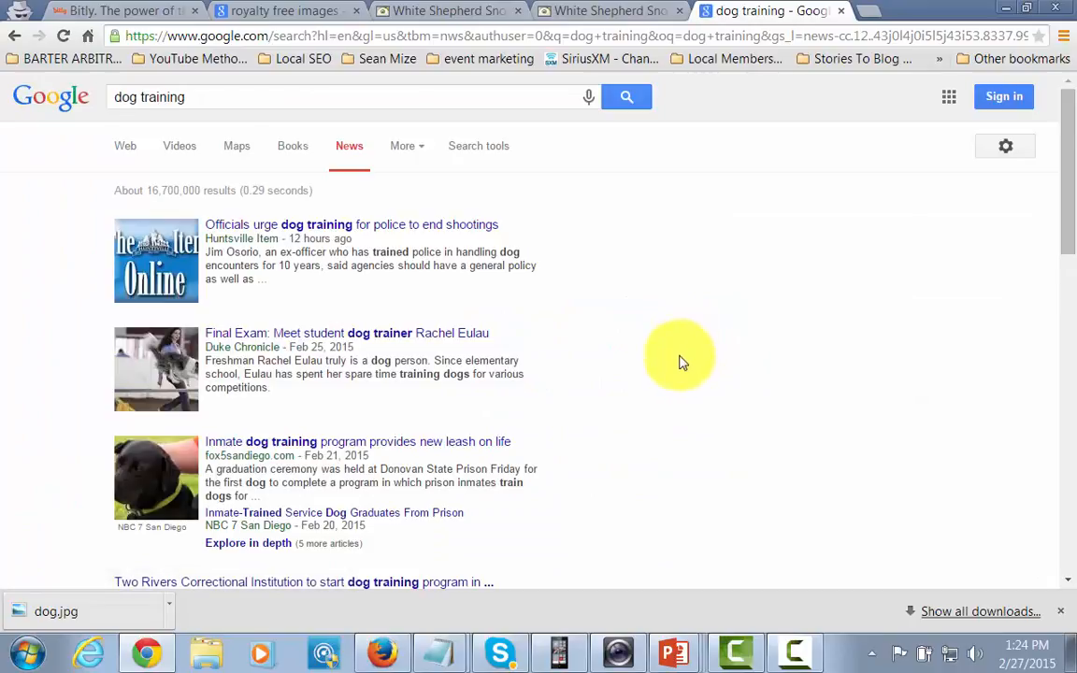
{"action": "scroll", "coordinate": [680, 374], "scroll_direction": "down", "scroll_amount": 4}
{"action": "scroll", "coordinate": [681, 397], "scroll_direction": "up", "scroll_amount": 3}
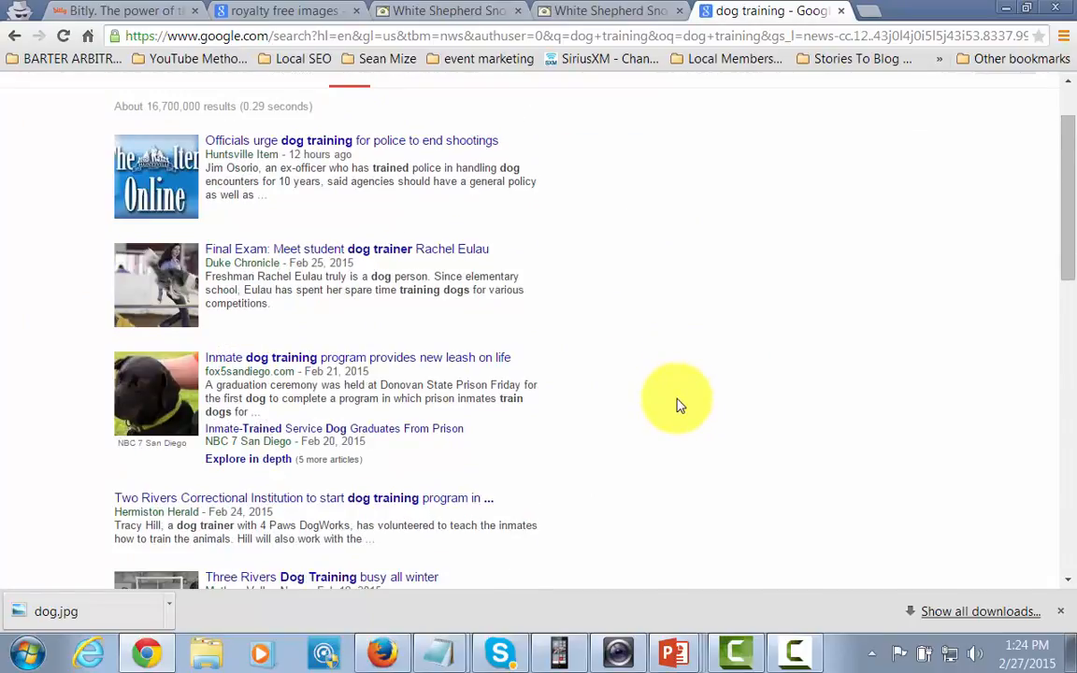
{"action": "scroll", "coordinate": [680, 404], "scroll_direction": "up", "scroll_amount": 1}
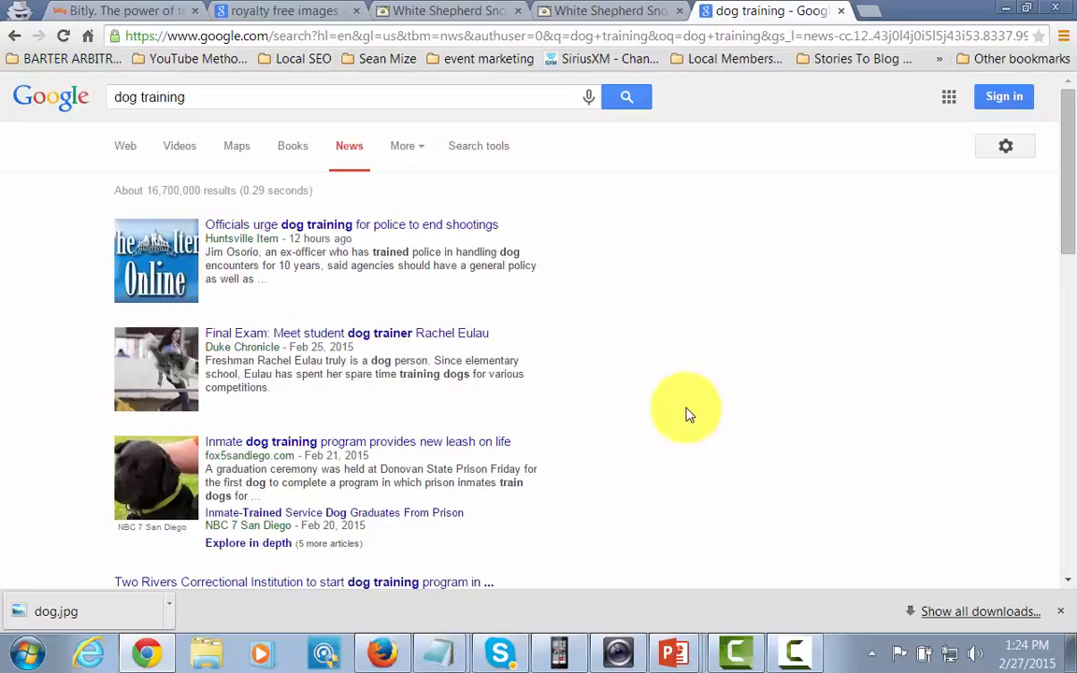
{"action": "scroll", "coordinate": [687, 414], "scroll_direction": "down", "scroll_amount": 3}
{"action": "scroll", "coordinate": [681, 425], "scroll_direction": "up", "scroll_amount": 2}
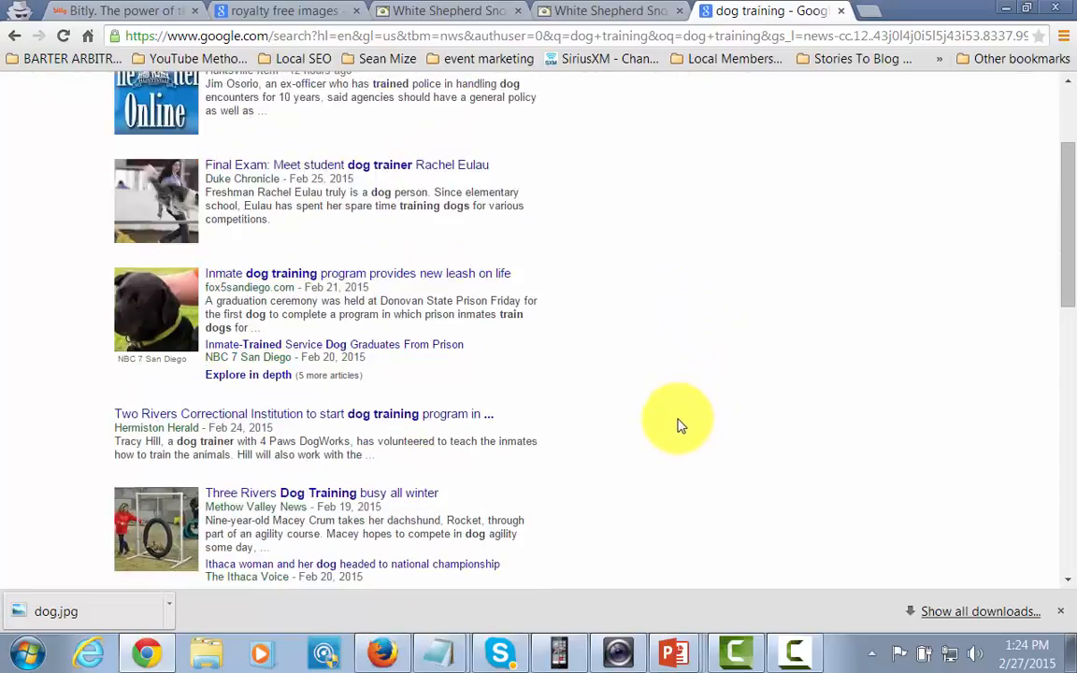
{"action": "scroll", "coordinate": [613, 425], "scroll_direction": "up", "scroll_amount": 1}
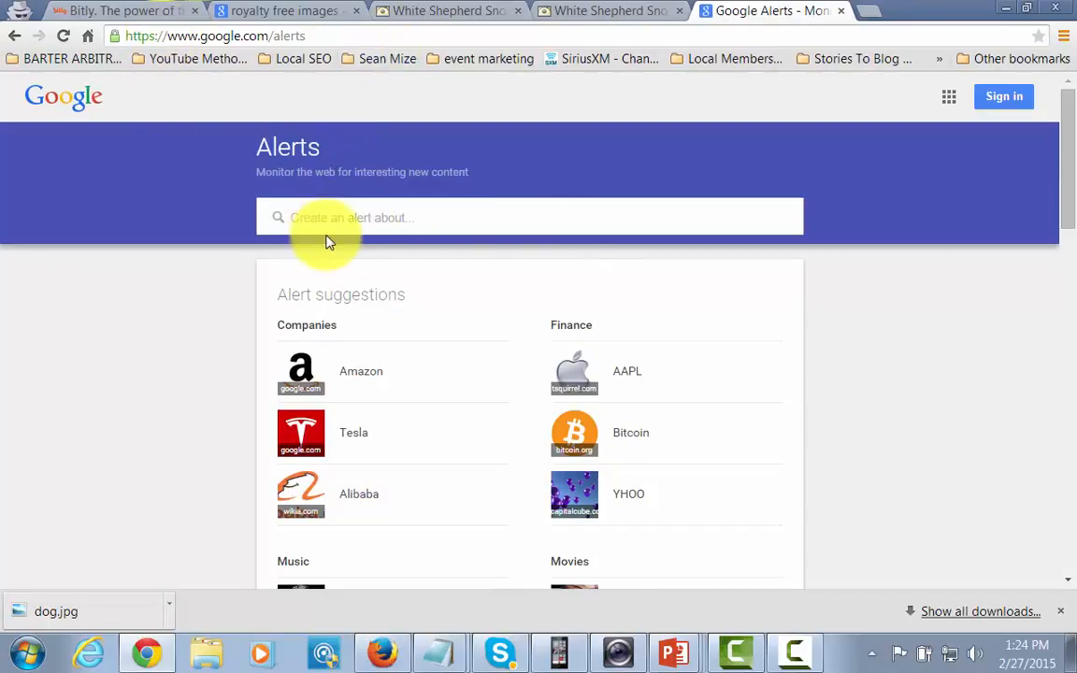
Create a Google Alert for 'dog training' delivered to the account's e-mail address.
{"action": "type", "text": "do"}
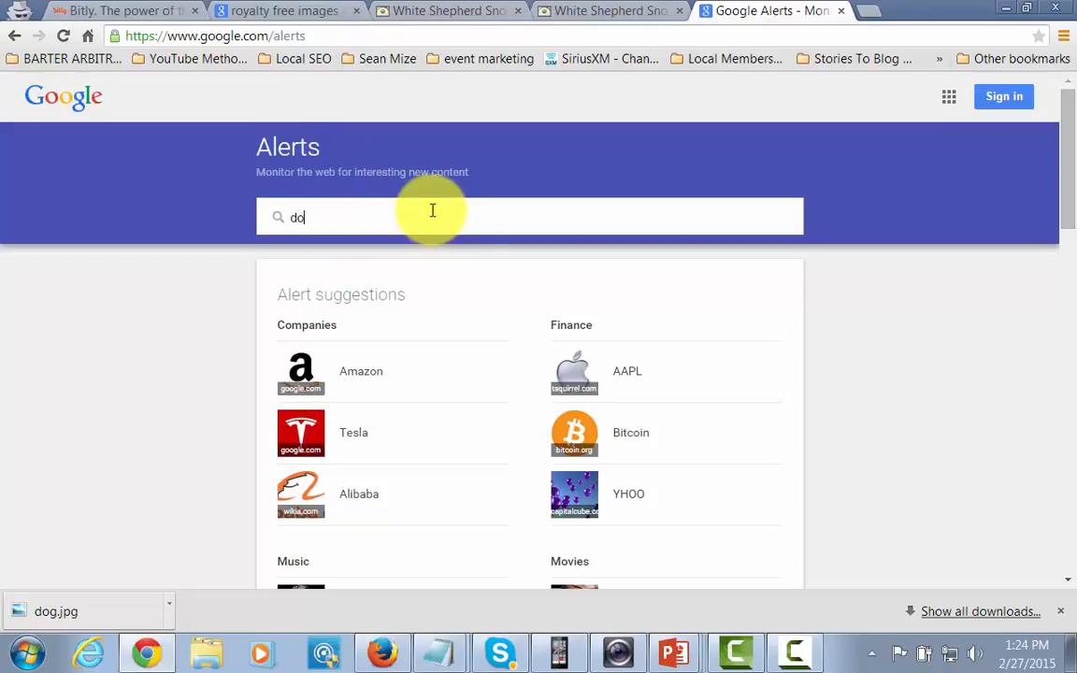
{"action": "type", "text": "g training"}
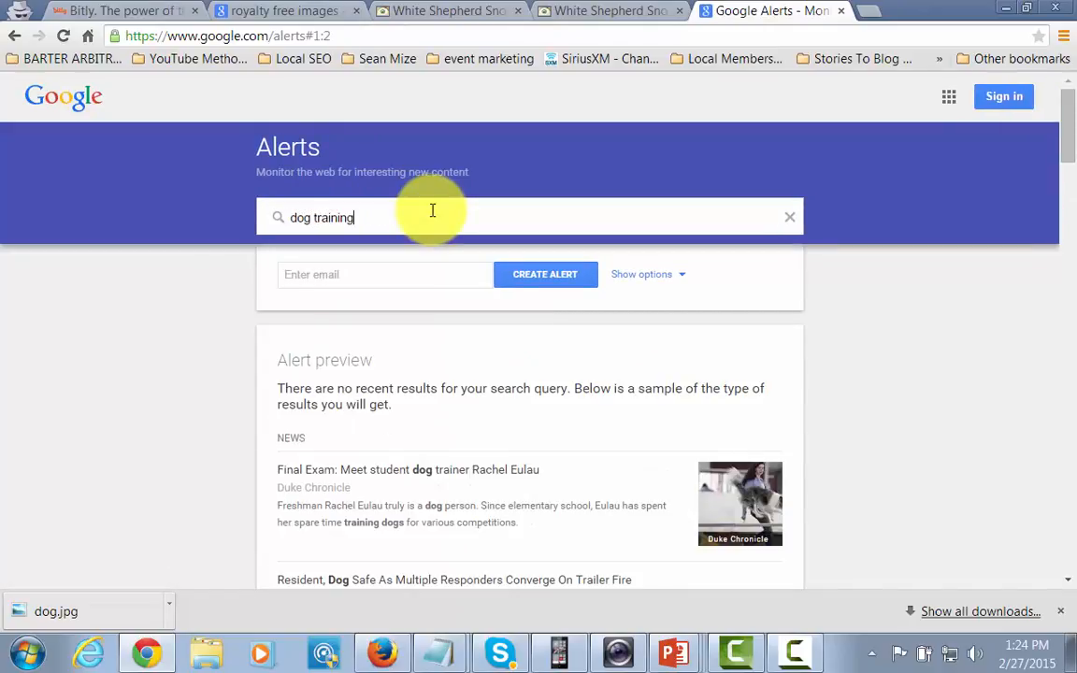
{"action": "left_click", "coordinate": [327, 270]}
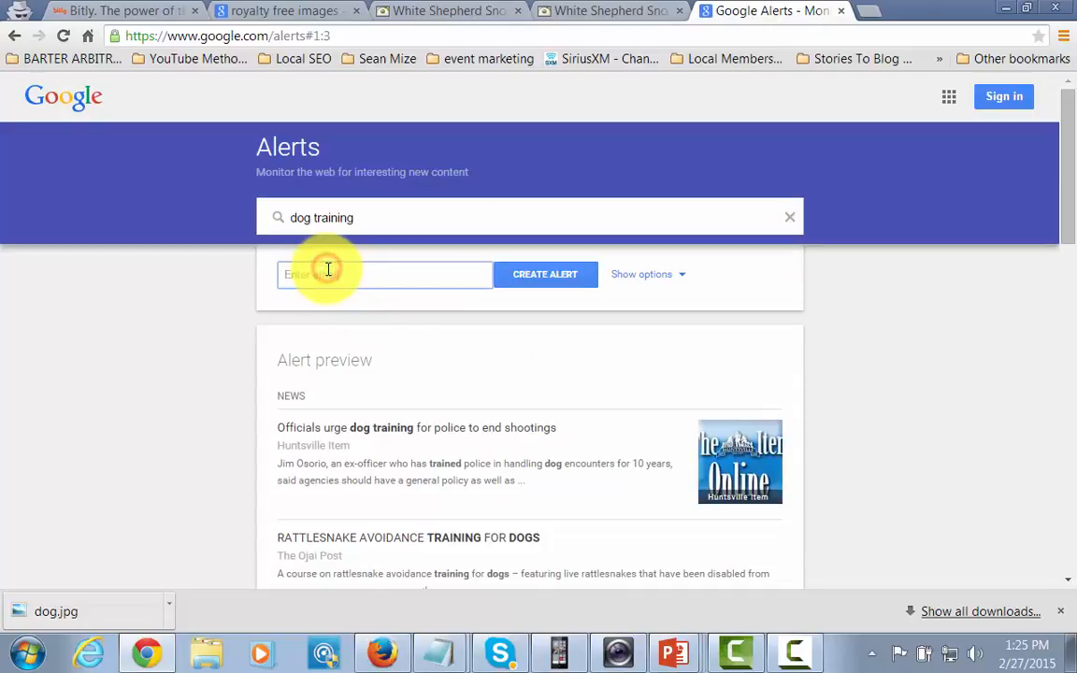
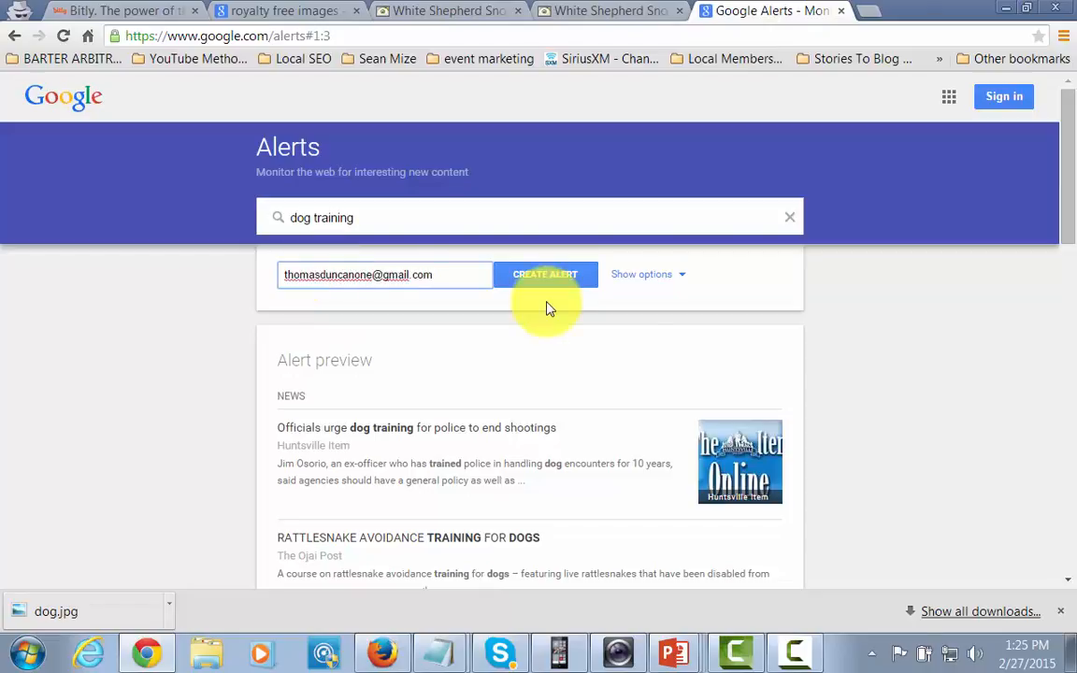
{"action": "left_click", "coordinate": [548, 275]}
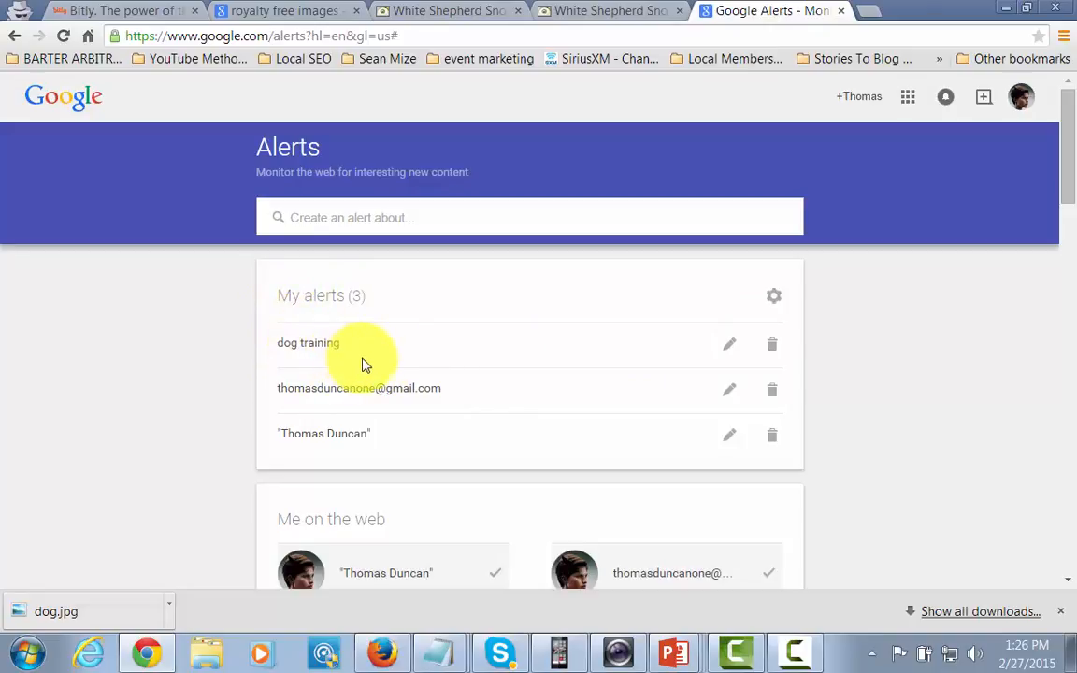
Open the 'dog training' alert's news results, then go back to the Facebook Page.
{"action": "left_click", "coordinate": [280, 352]}
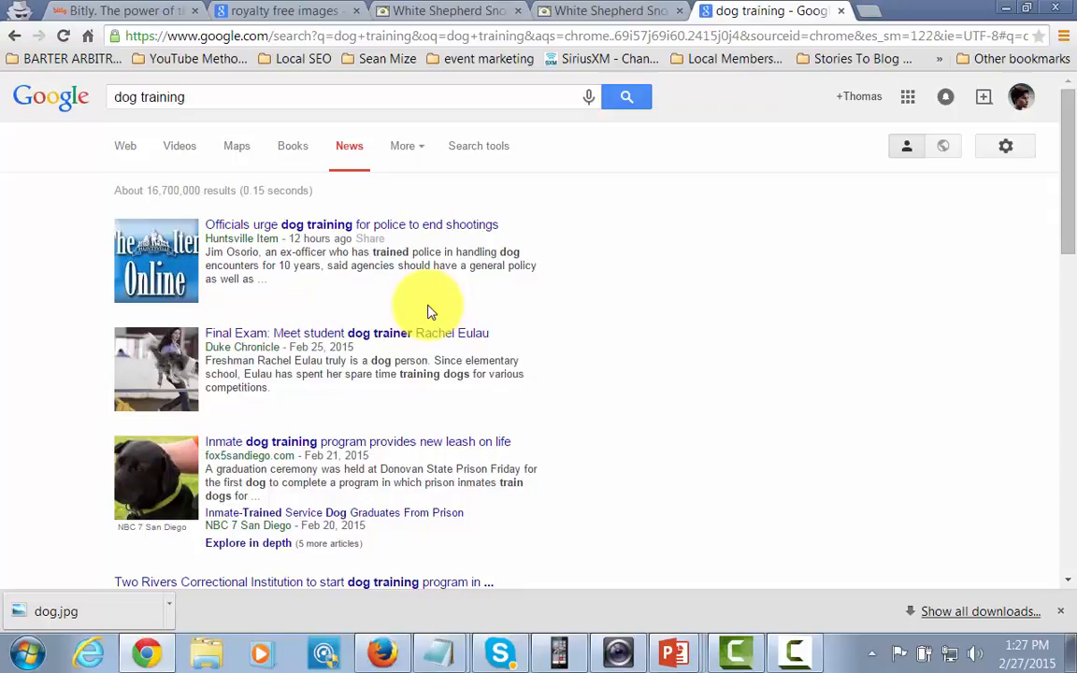
{"action": "key", "text": "alt+Tab"}
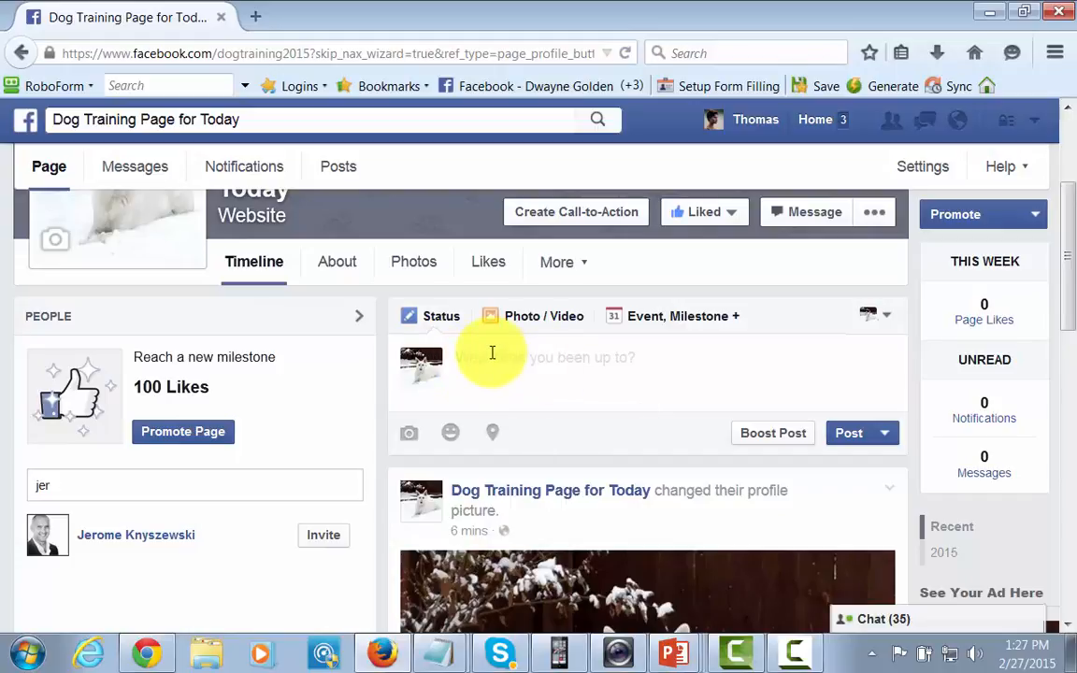
{"action": "left_click", "coordinate": [488, 361]}
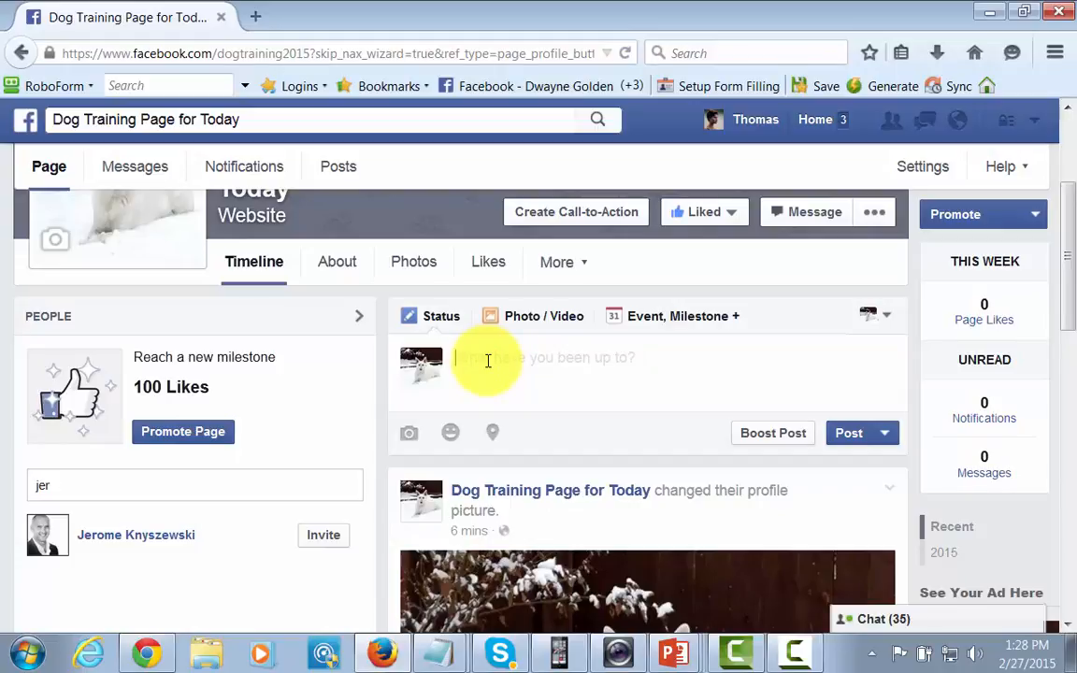
{"action": "type", "text": "Do you have problems with getting your dog to sit when you tell him to? If you don't get this under control, you will fail to get him to do the more complicated things.  Here is one way to get him to learn to sit."}
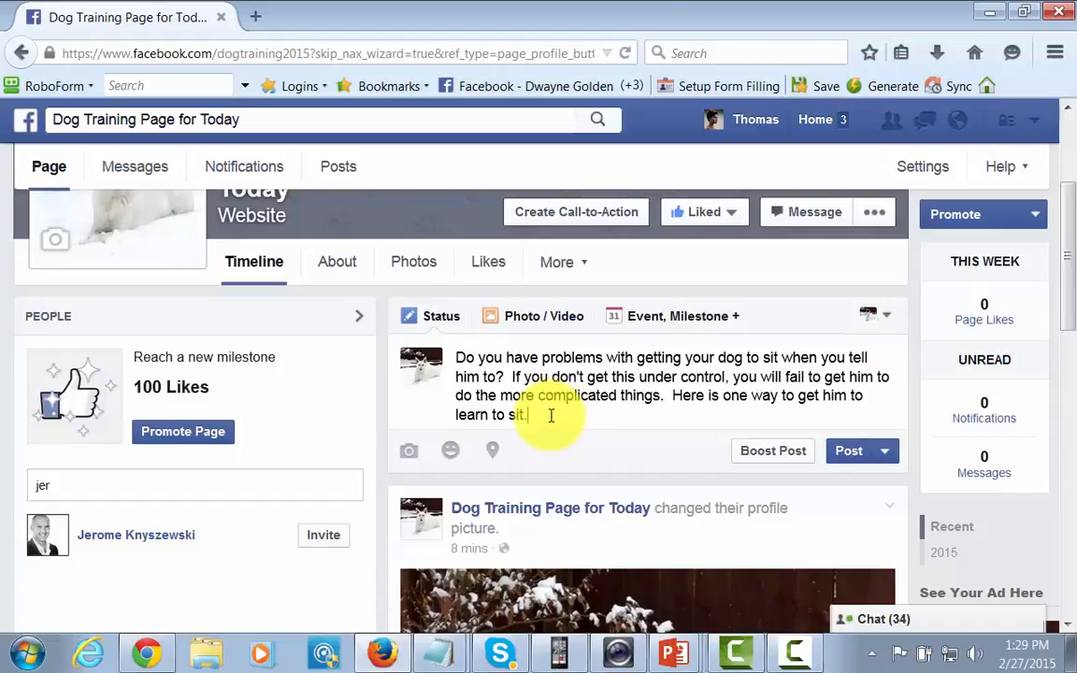
{"action": "type", "text": "http://bit.ly/trainmydog2015"}
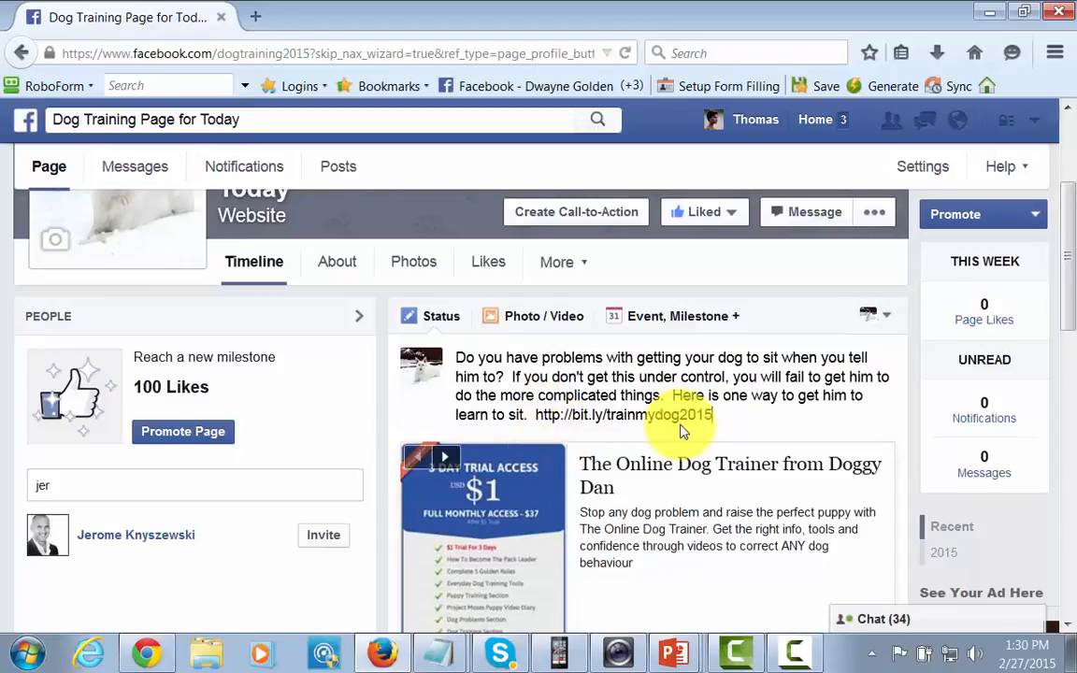
{"action": "scroll", "coordinate": [748, 509], "scroll_direction": "down", "scroll_amount": 5}
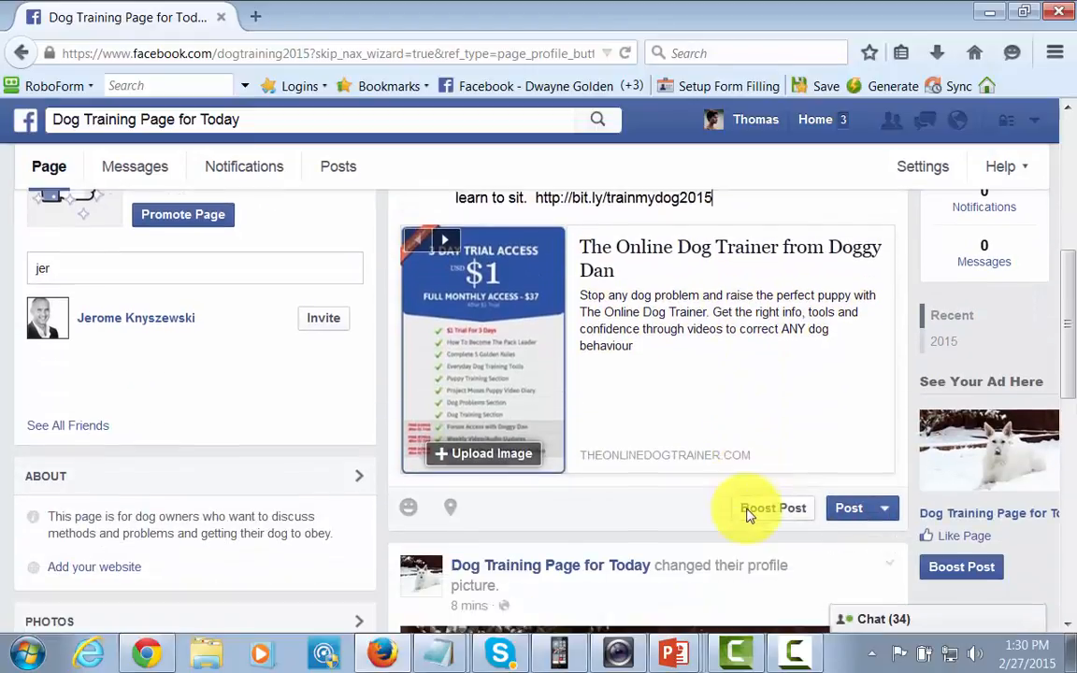
{"action": "scroll", "coordinate": [774, 446], "scroll_direction": "up", "scroll_amount": 3}
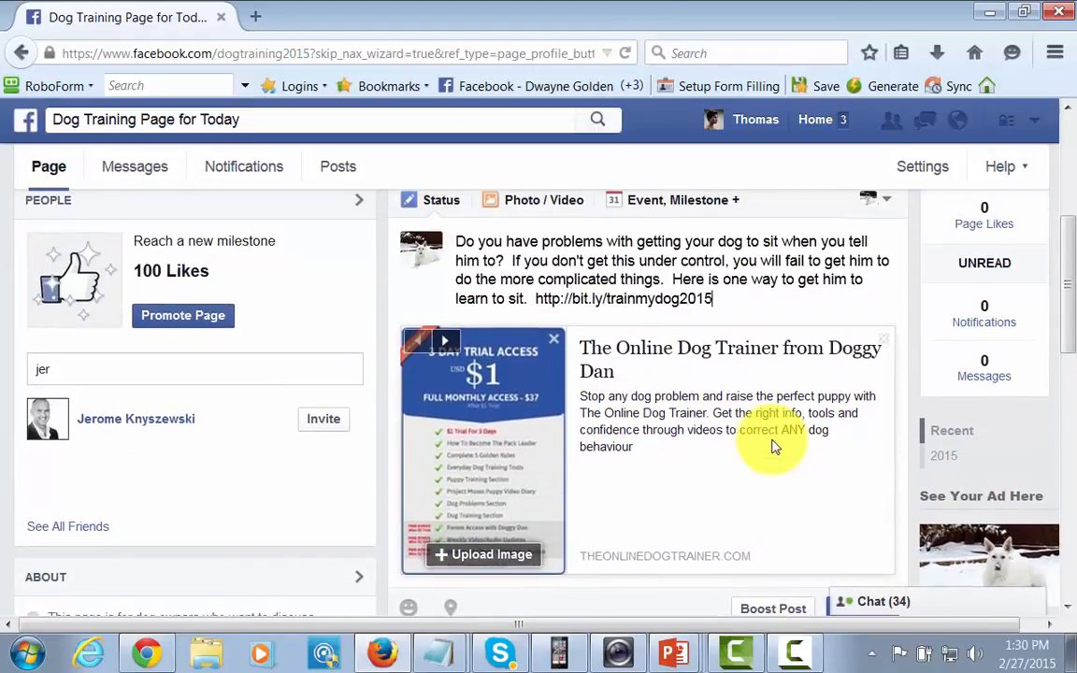
{"action": "scroll", "coordinate": [806, 550], "scroll_direction": "down", "scroll_amount": 3}
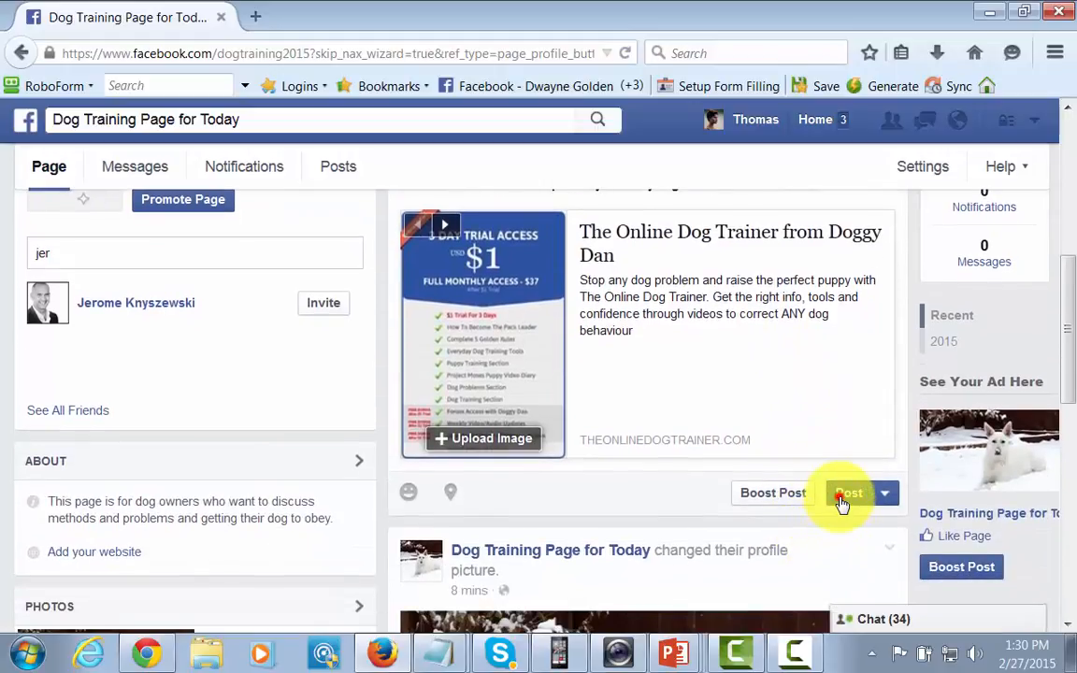
Post the sit-training status, entering the captcha text in the Security Check to publish it.
{"action": "left_click", "coordinate": [790, 480]}
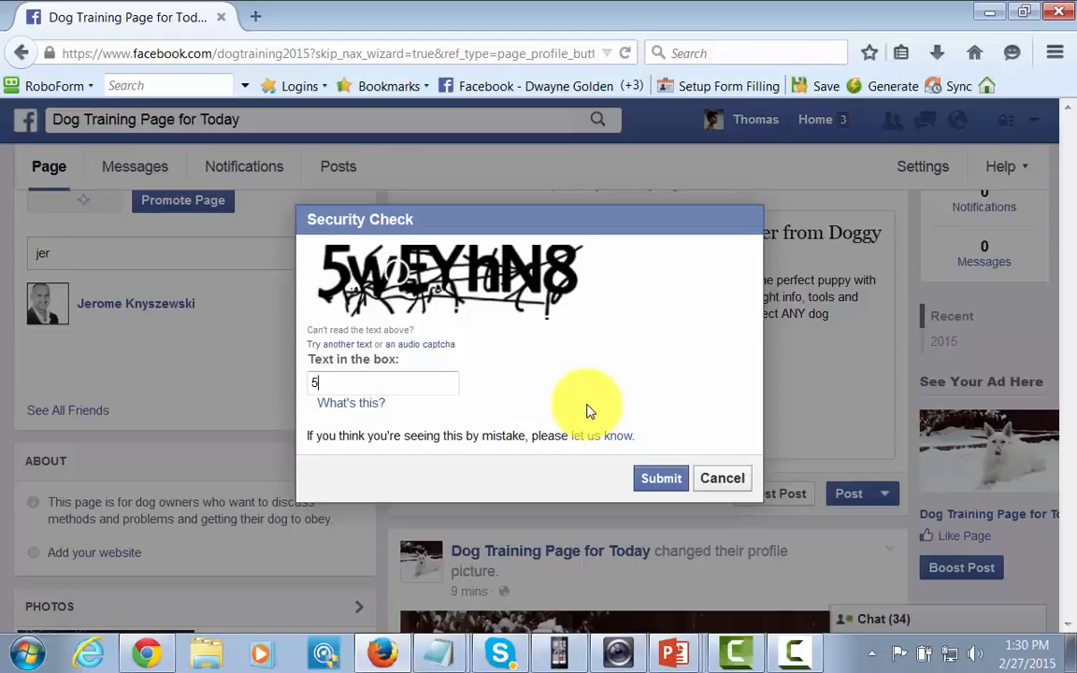
{"action": "type", "text": "wEYhN8"}
{"action": "left_click", "coordinate": [659, 479]}
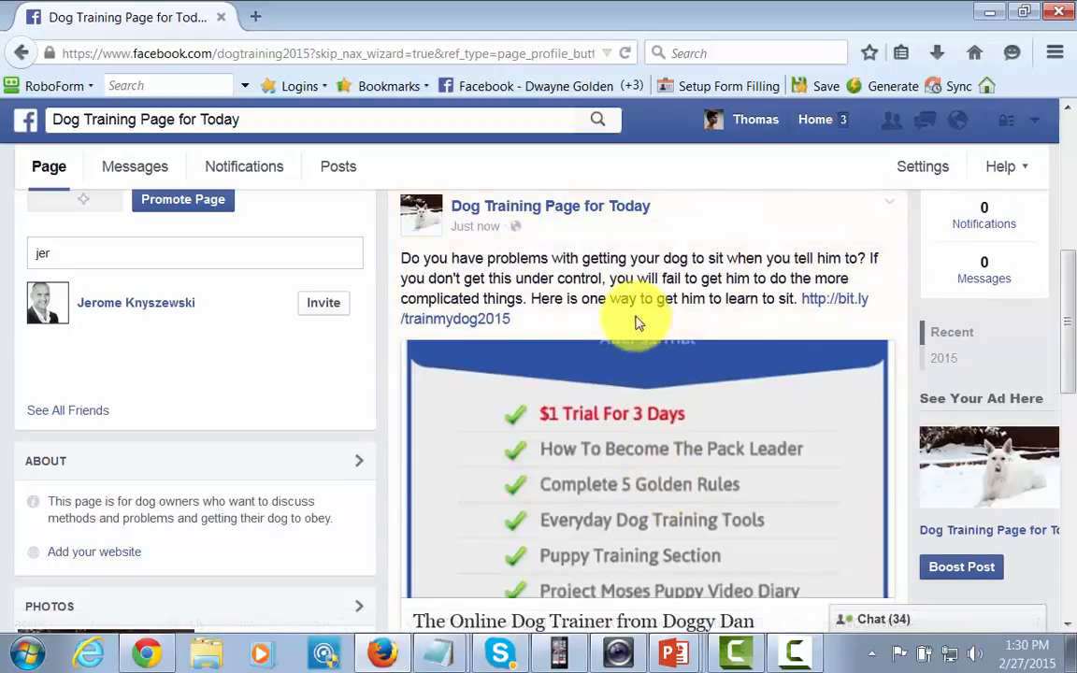
Delete the sit-training post from the timeline via its options menu and confirm Delete Post.
{"action": "scroll", "coordinate": [655, 374], "scroll_direction": "down", "scroll_amount": 3}
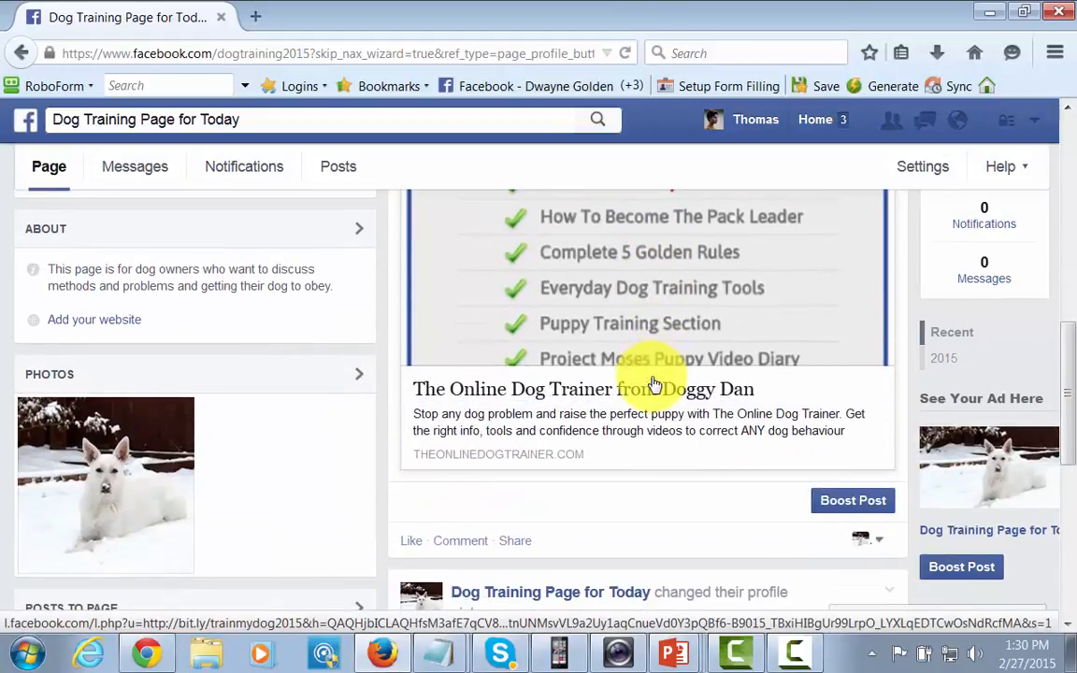
{"action": "scroll", "coordinate": [654, 374], "scroll_direction": "up", "scroll_amount": 3}
{"action": "scroll", "coordinate": [680, 385], "scroll_direction": "down", "scroll_amount": 2}
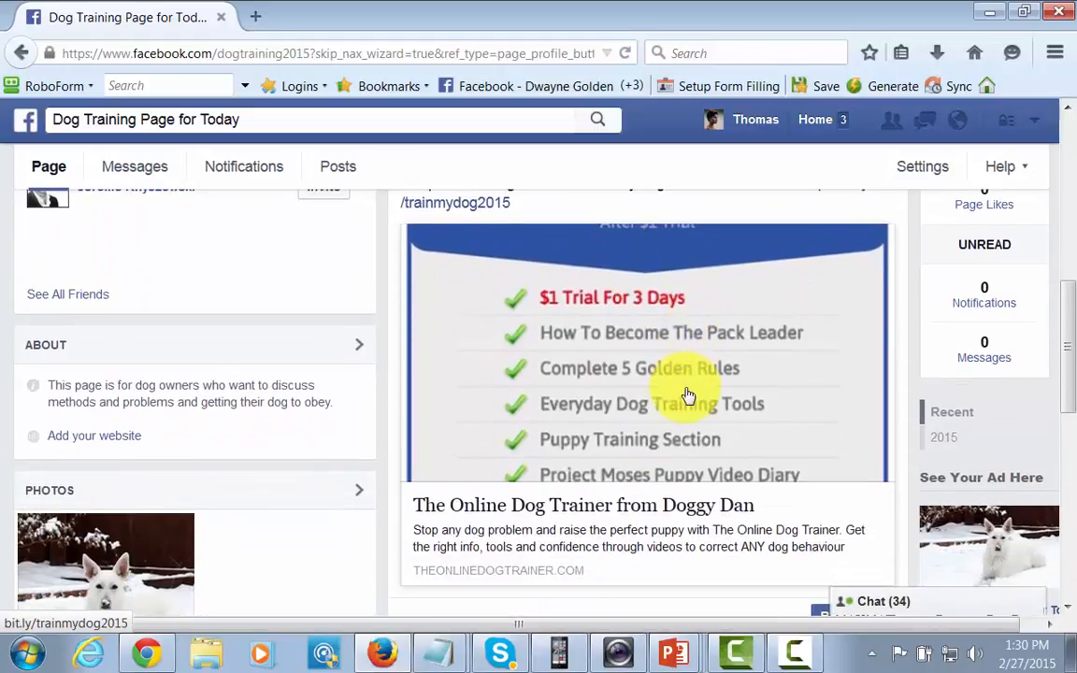
{"action": "scroll", "coordinate": [688, 395], "scroll_direction": "up", "scroll_amount": 2}
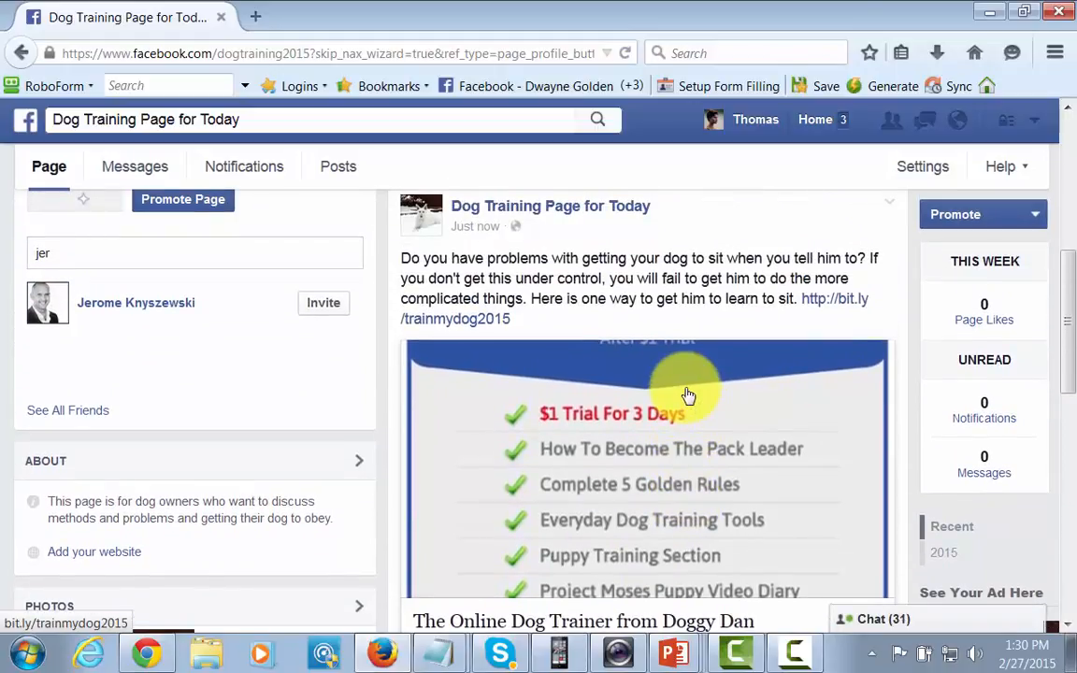
{"action": "scroll", "coordinate": [688, 396], "scroll_direction": "down", "scroll_amount": 3}
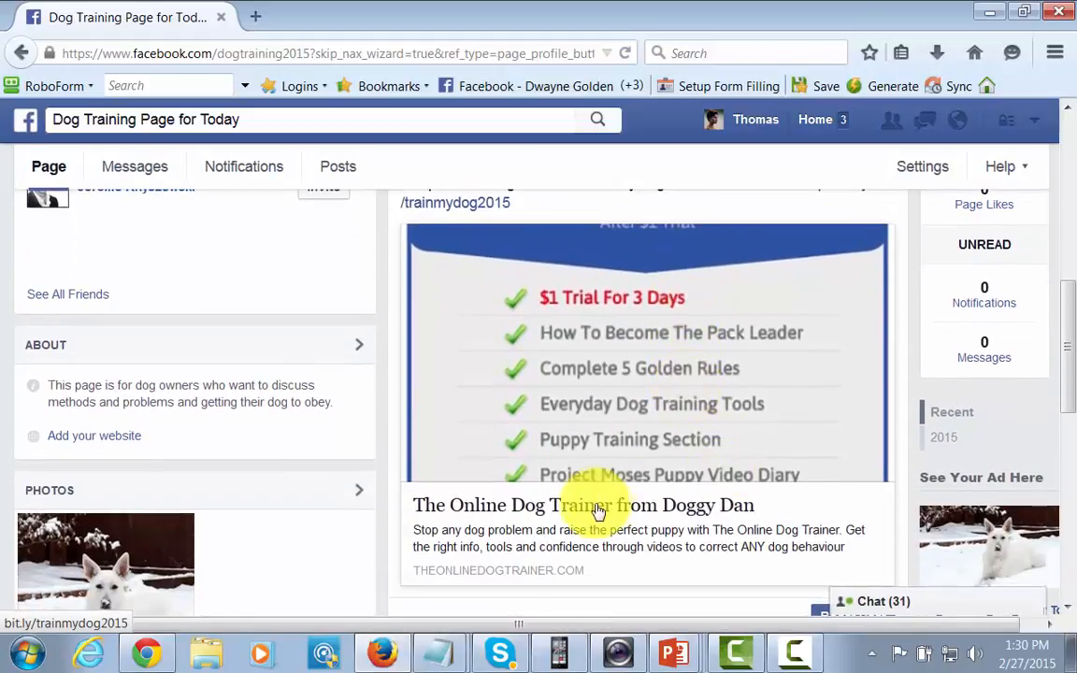
{"action": "scroll", "coordinate": [671, 524], "scroll_direction": "up", "scroll_amount": 3}
{"action": "scroll", "coordinate": [672, 523], "scroll_direction": "up", "scroll_amount": 3}
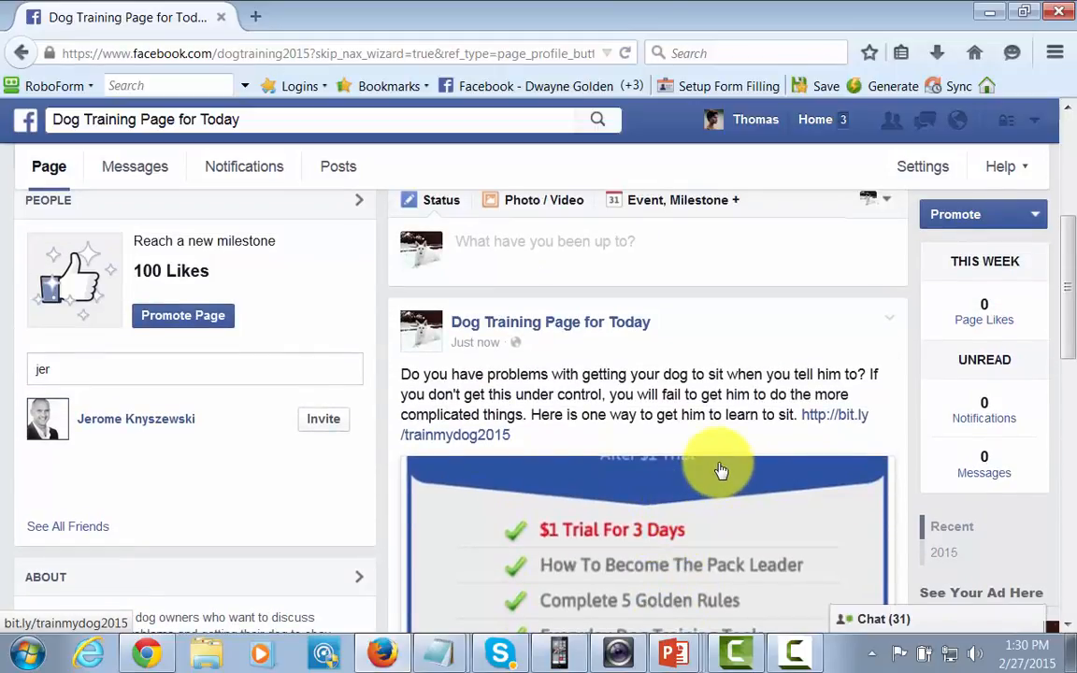
{"action": "left_click", "coordinate": [887, 319]}
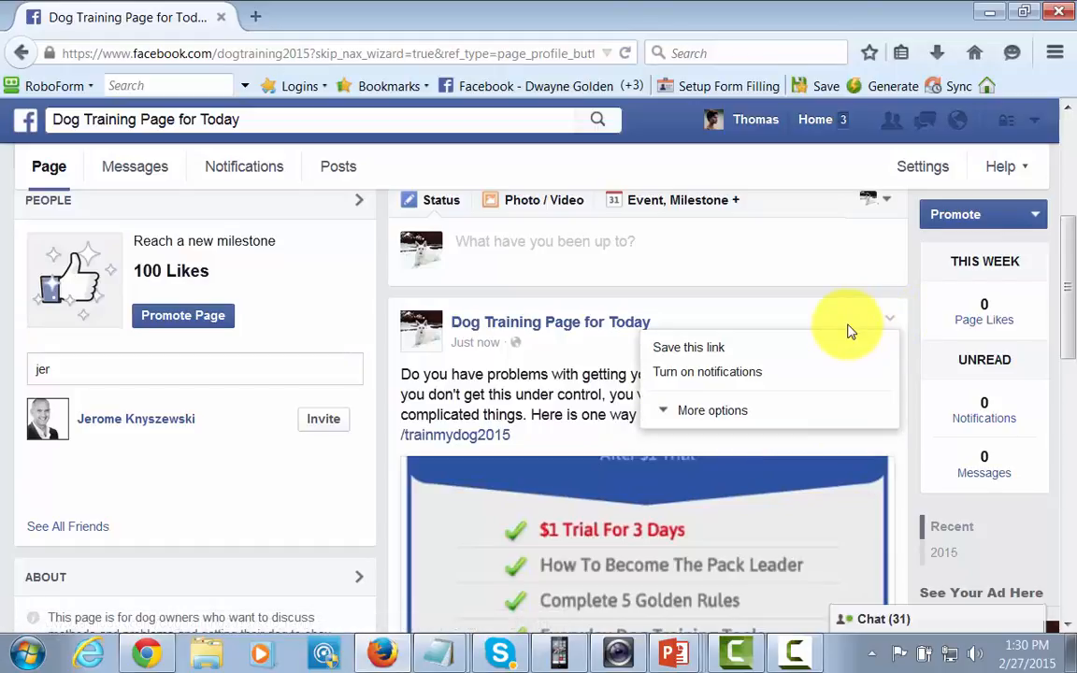
{"action": "left_click", "coordinate": [661, 411]}
{"action": "left_click", "coordinate": [671, 484]}
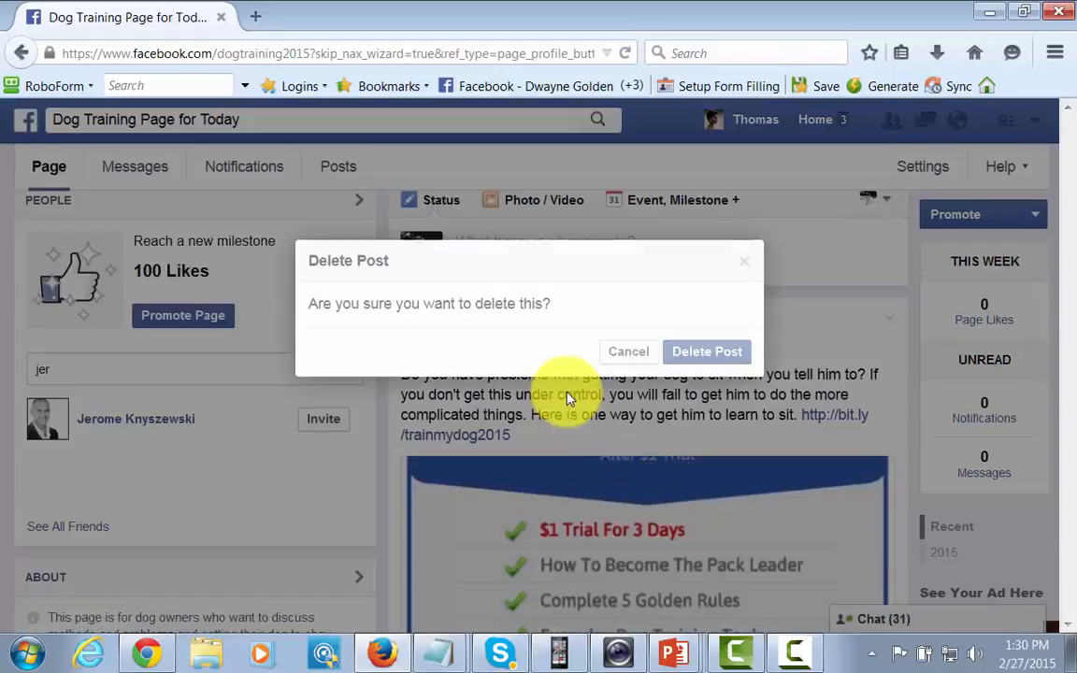
{"action": "left_click", "coordinate": [727, 363]}
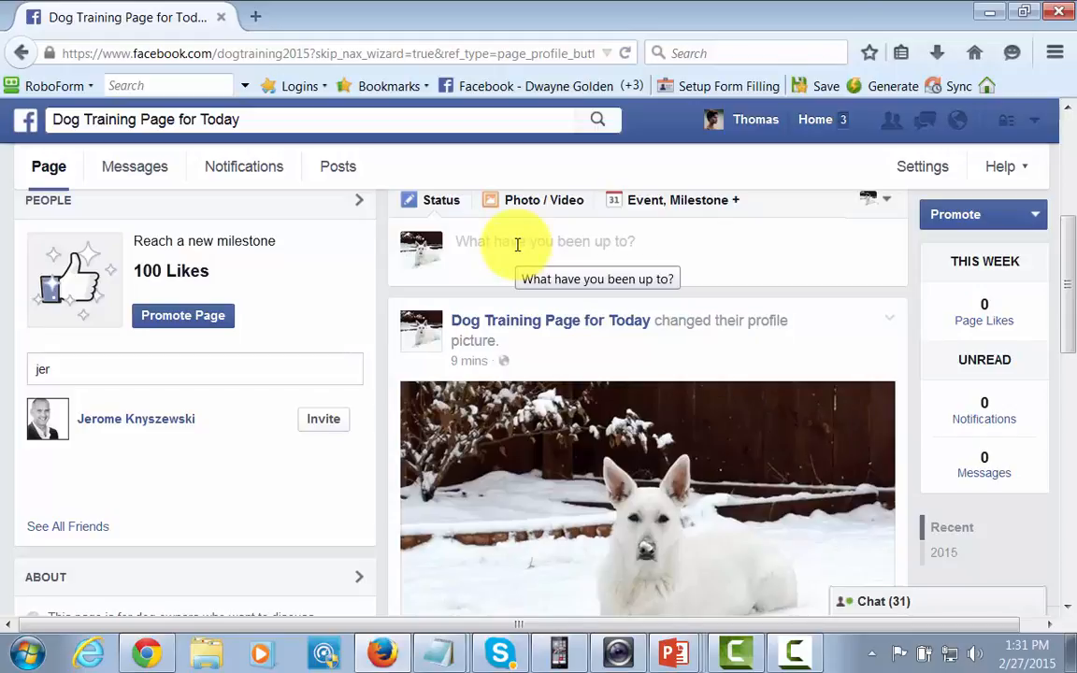
{"action": "key", "text": "alt+Tab"}
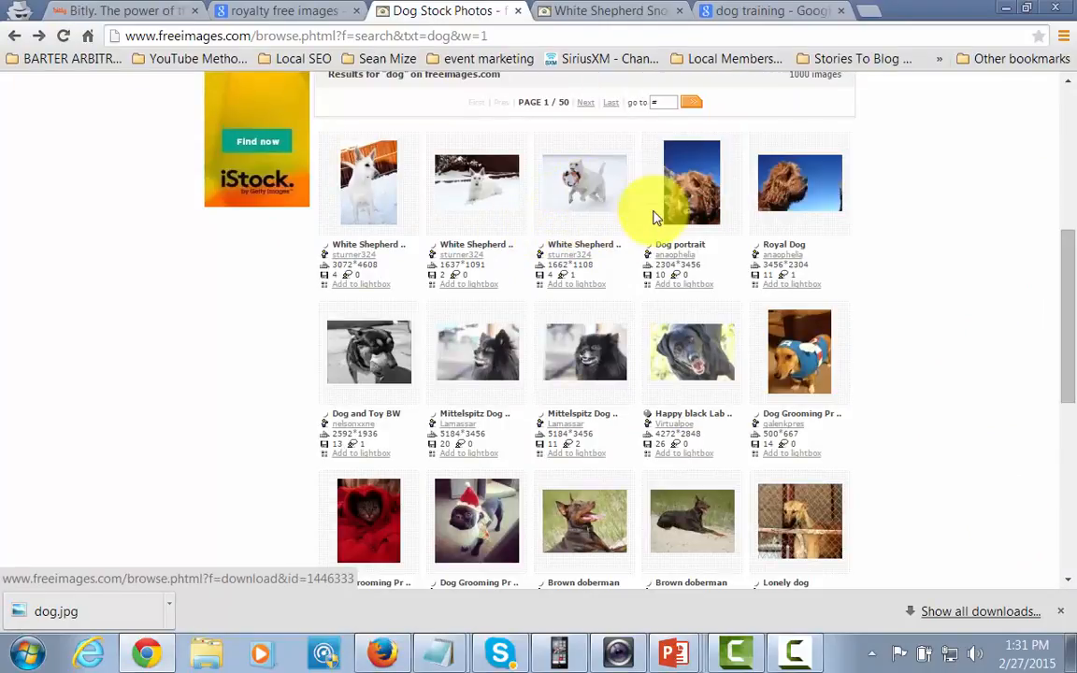
{"action": "mouse_move", "coordinate": [563, 193]}
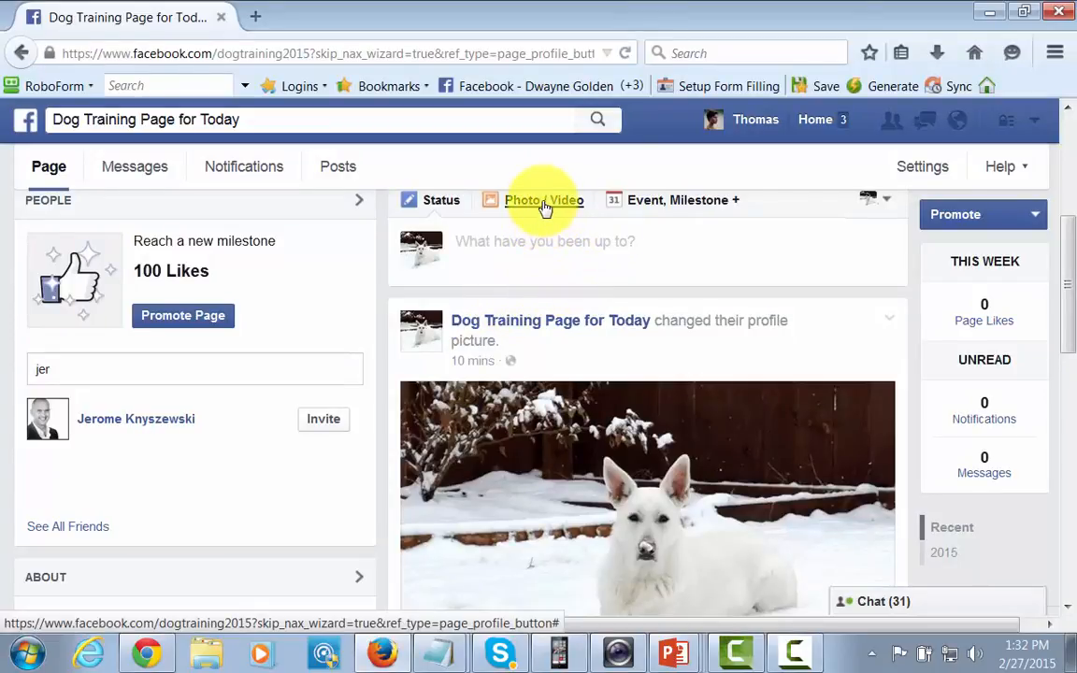
Upload the 'dog obeying' image as a new Page photo post.
{"action": "left_click", "coordinate": [542, 206]}
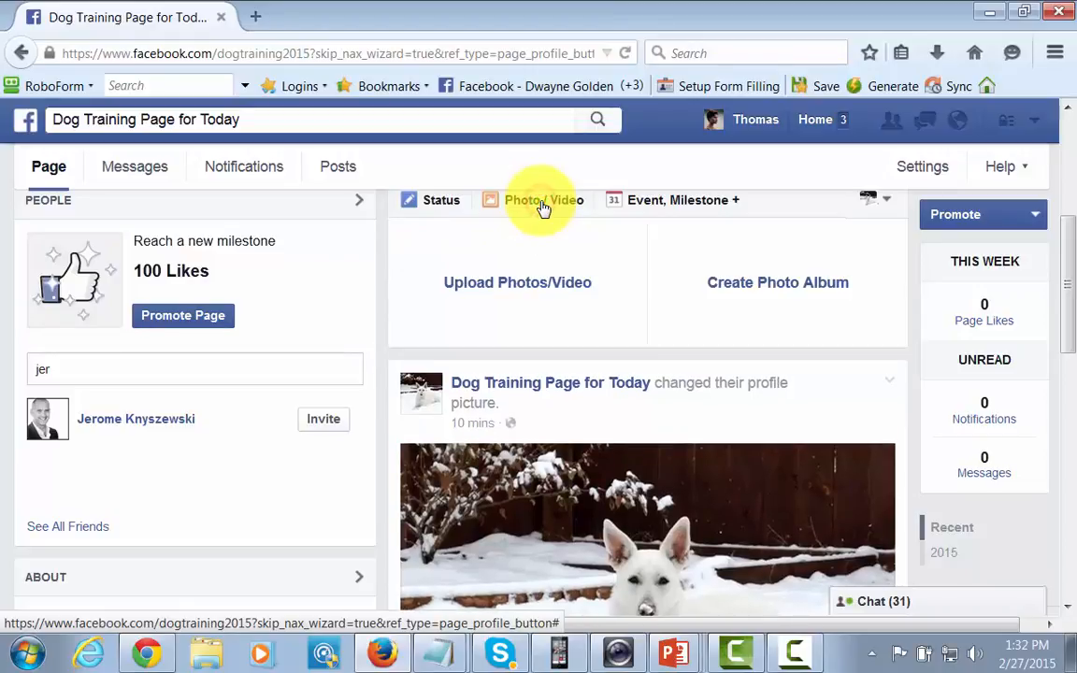
{"action": "left_click", "coordinate": [523, 284]}
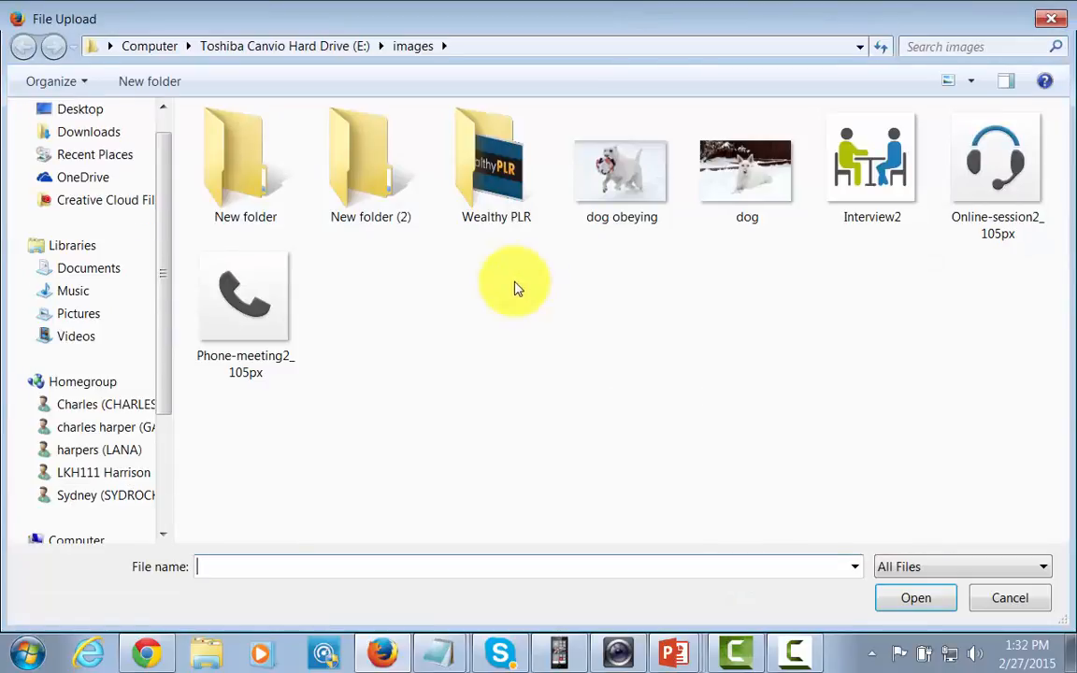
{"action": "left_click", "coordinate": [621, 213]}
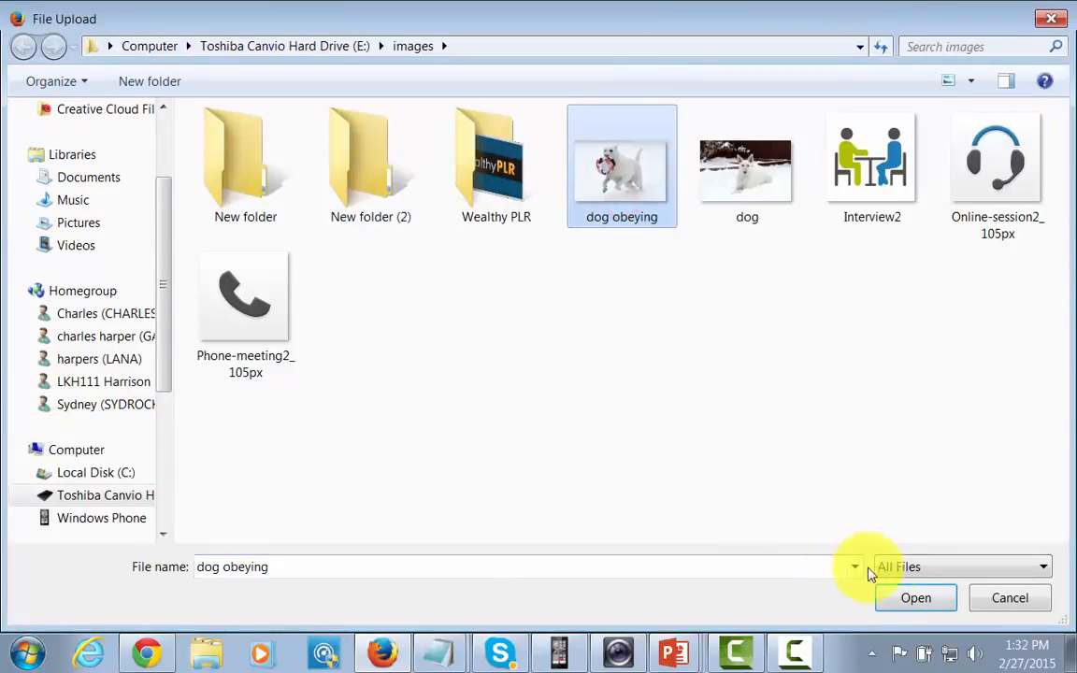
{"action": "left_click", "coordinate": [903, 593]}
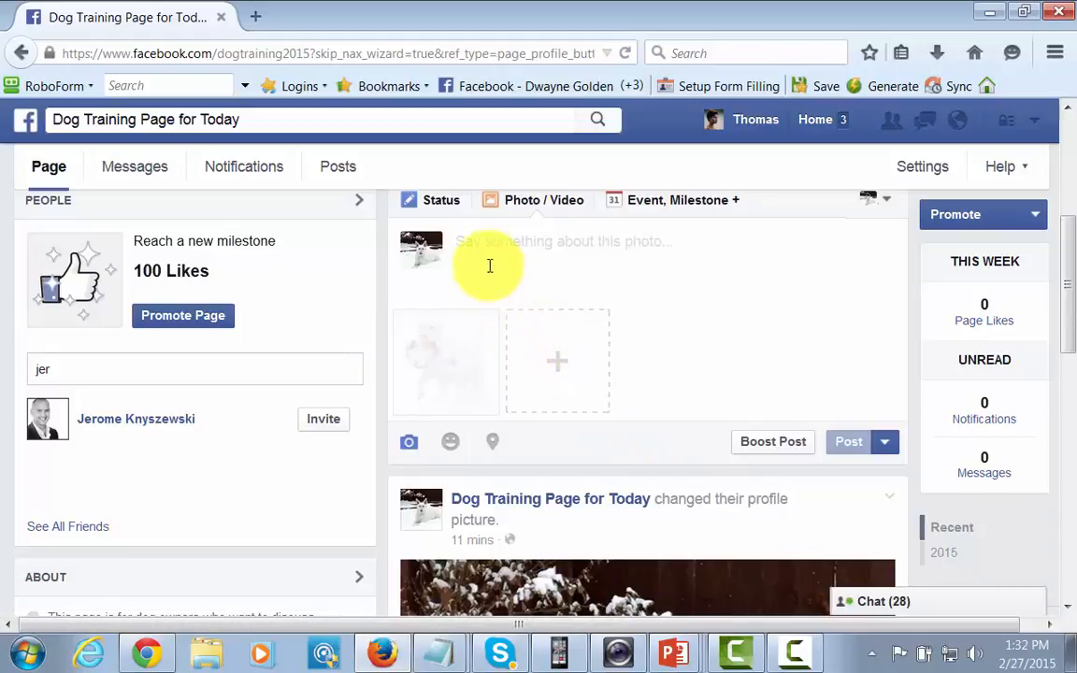
Place the cursor in the photo post's caption box, ready to write.
{"action": "left_click", "coordinate": [467, 244]}
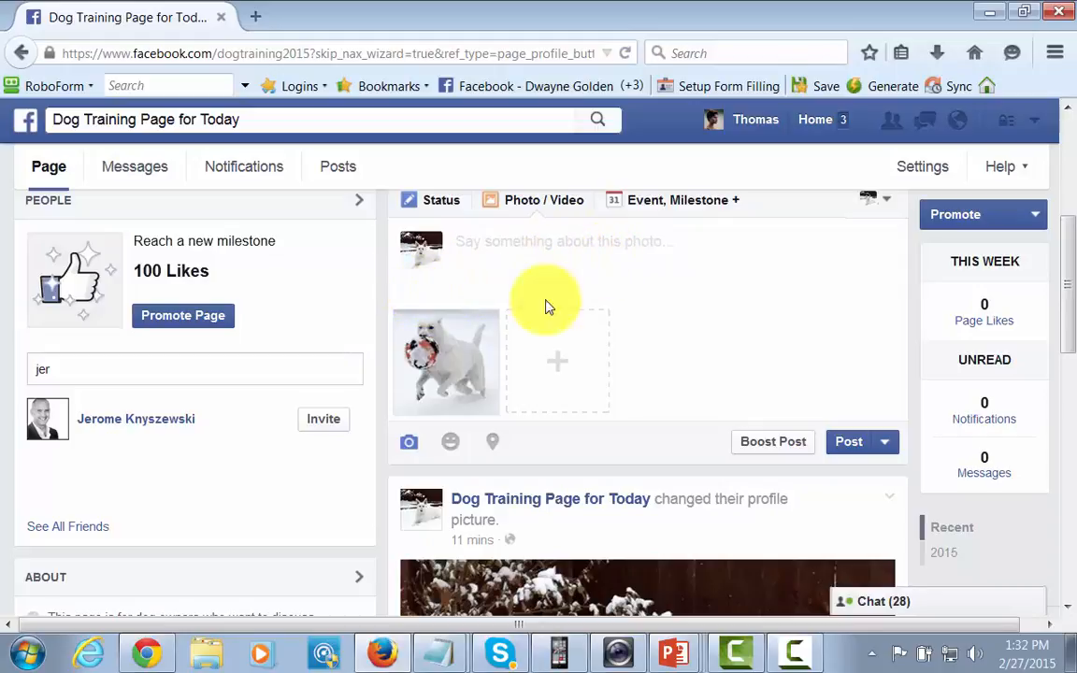
{"action": "scroll", "coordinate": [725, 338], "scroll_direction": "up", "scroll_amount": 1}
{"action": "scroll", "coordinate": [726, 338], "scroll_direction": "up", "scroll_amount": 2}
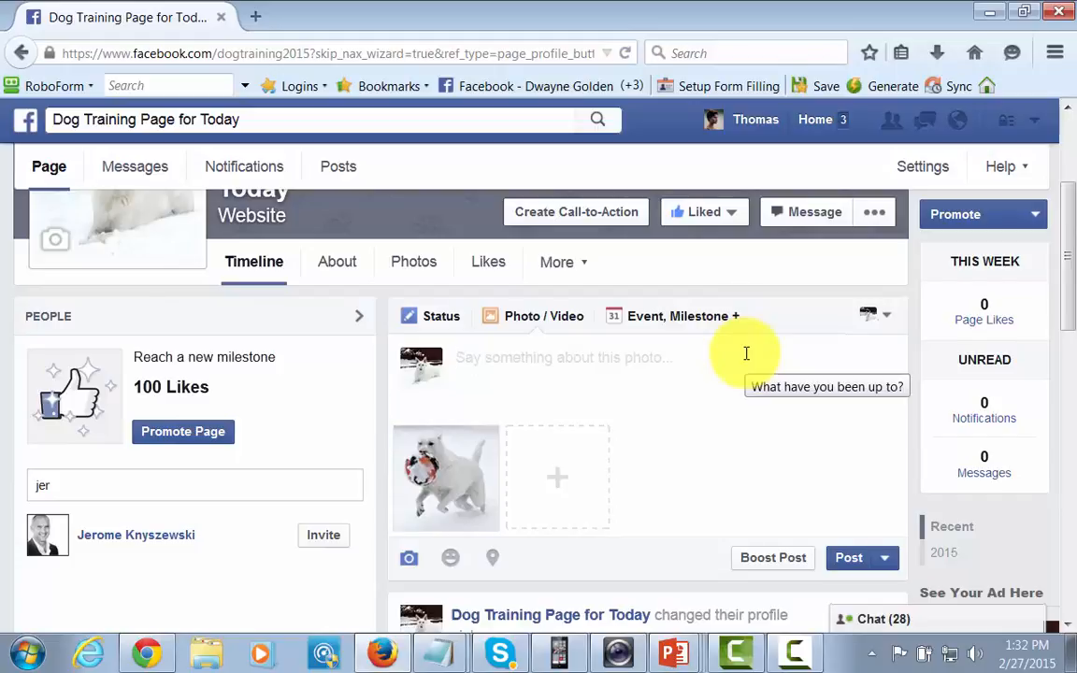
{"action": "left_click", "coordinate": [747, 354]}
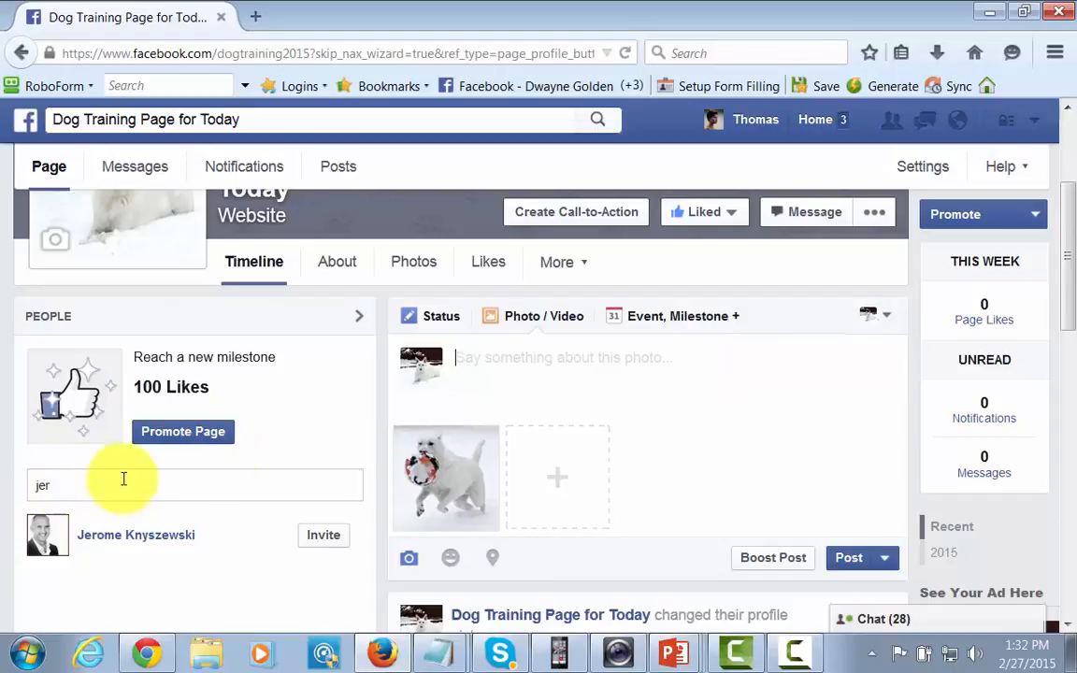
{"action": "scroll", "coordinate": [543, 451], "scroll_direction": "down", "scroll_amount": 3}
{"action": "scroll", "coordinate": [543, 451], "scroll_direction": "up", "scroll_amount": 3}
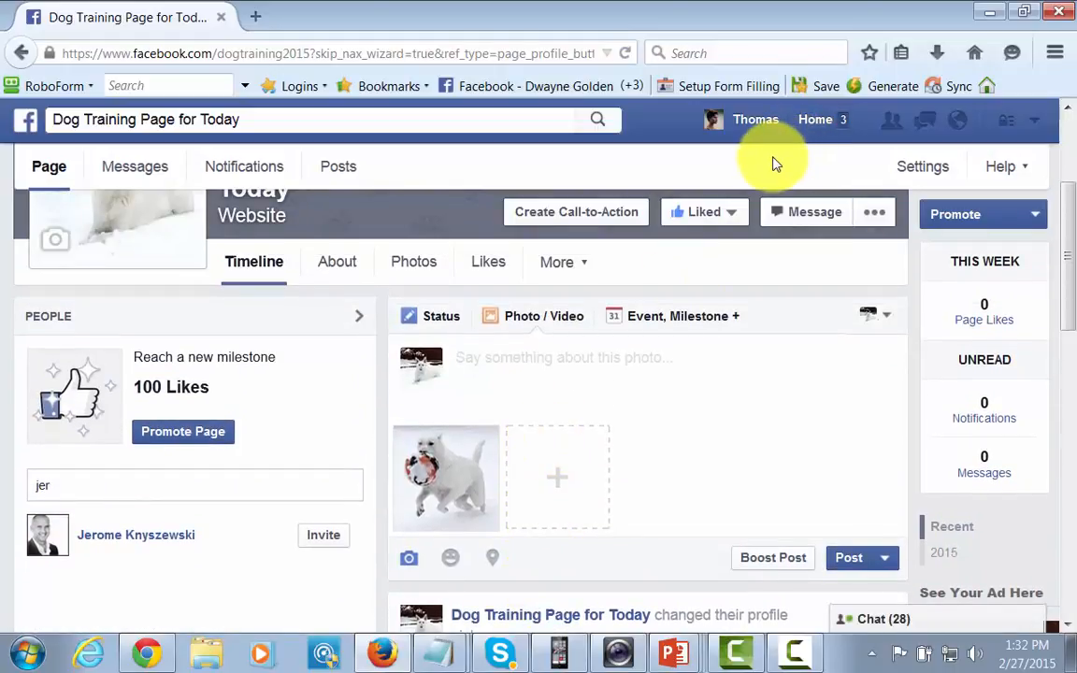
{"action": "key", "text": "alt+Tab"}
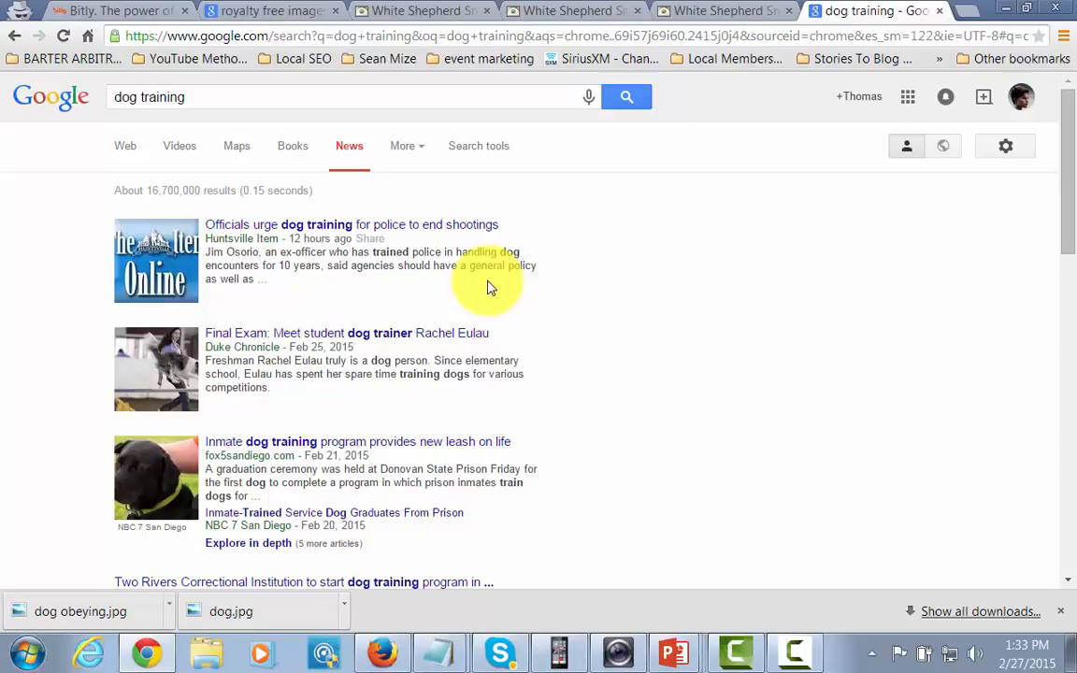
{"action": "left_click", "coordinate": [382, 654]}
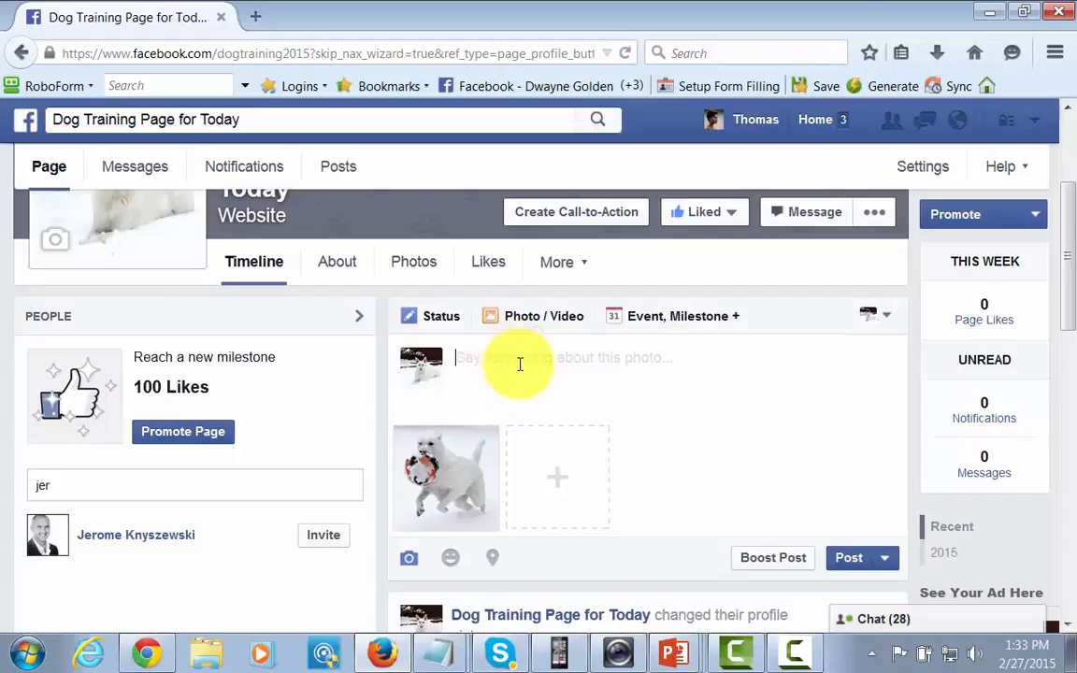
{"action": "scroll", "coordinate": [517, 364], "scroll_direction": "up", "scroll_amount": 2}
{"action": "scroll", "coordinate": [435, 360], "scroll_direction": "up", "scroll_amount": 1}
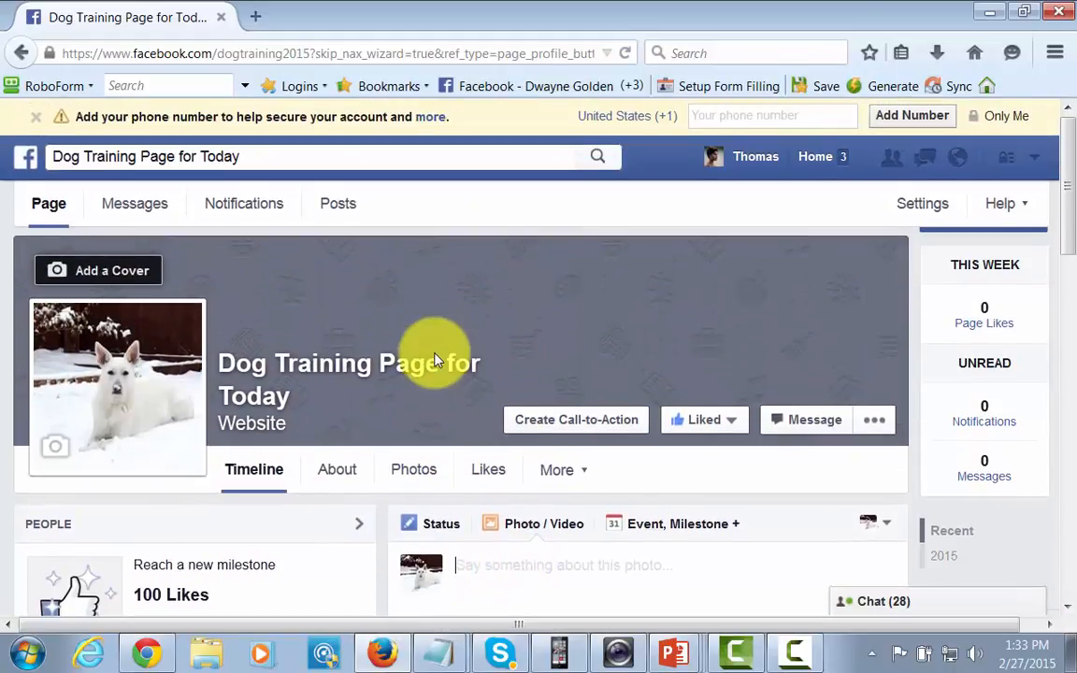